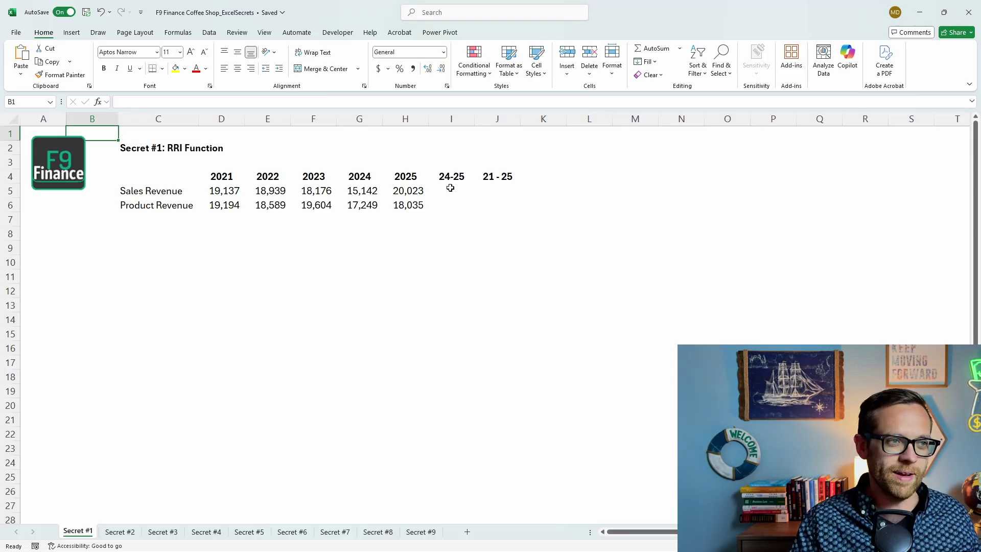
Step: Calculate the 24-25 growth rate for Sales Revenue in I5 with =RRI(1, G5,H5)
left_click(450, 190)
type("=RRI(1")
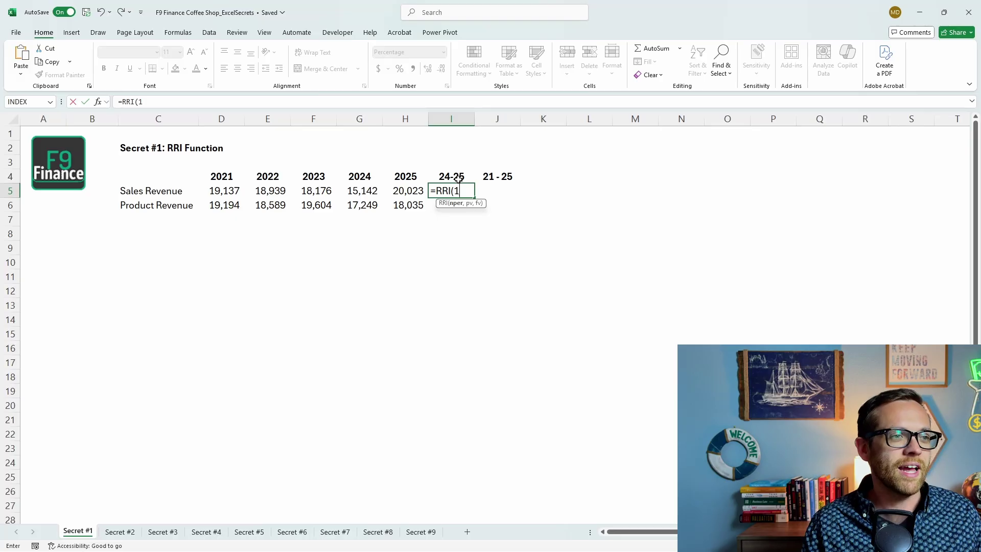
type(",")
left_click(355, 193)
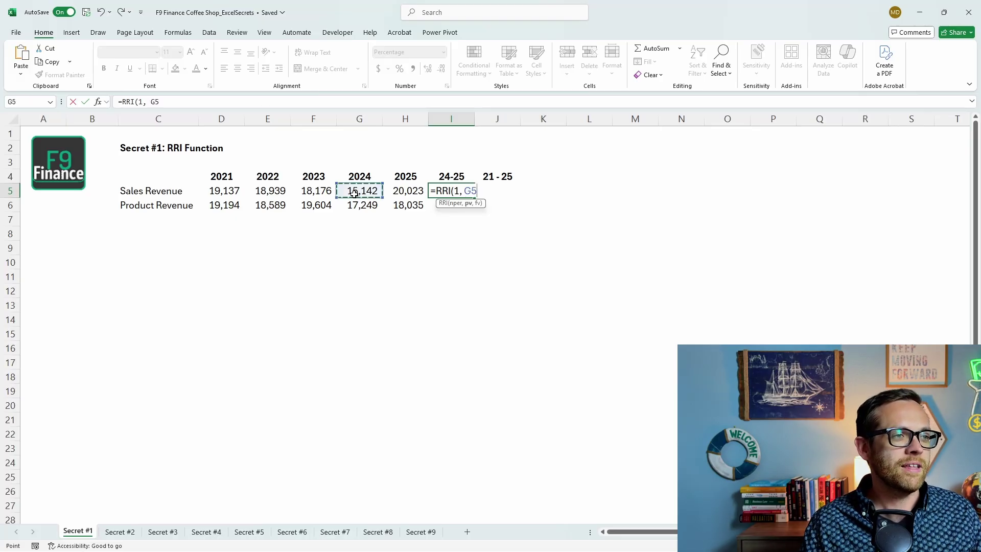
type(",")
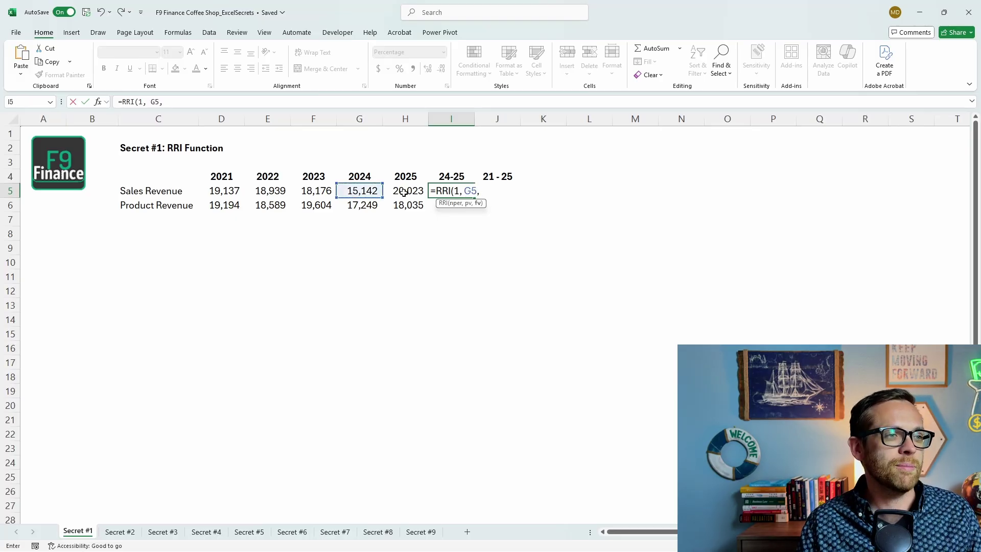
left_click(404, 192)
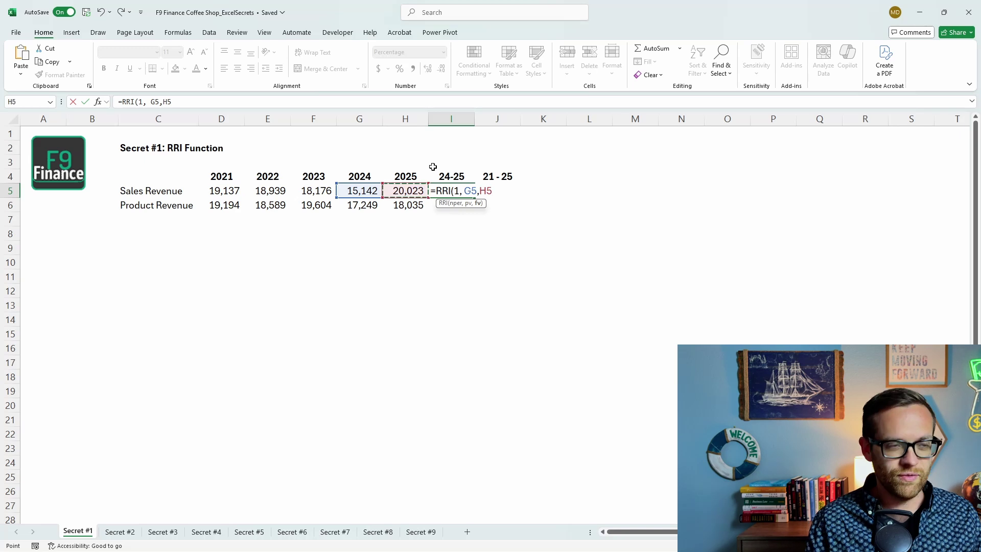
type(")")
key("ctrl+Return")
Step: Copy the 24-25 growth formula from I5 to the Product Revenue row in I6
key("ctrl+c")
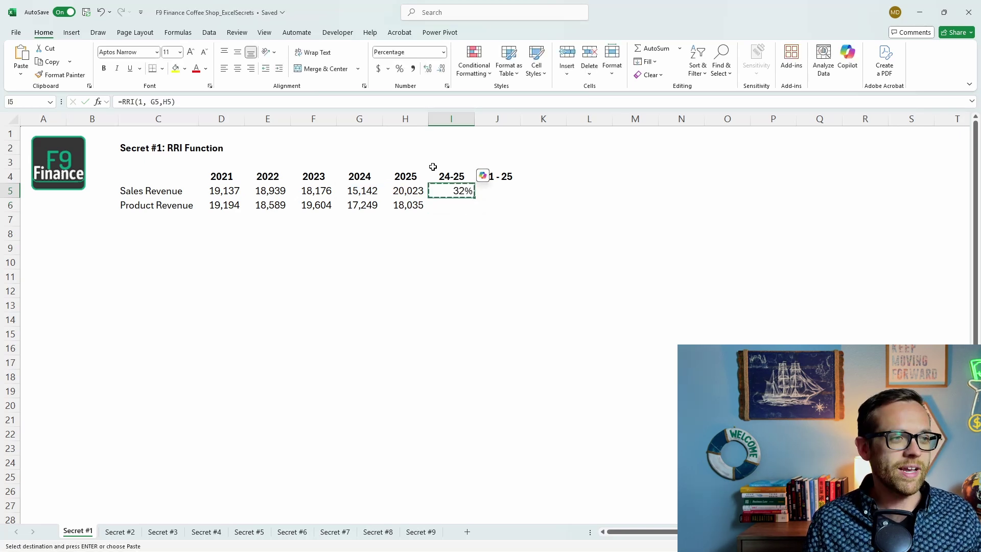
key("Down")
key("ctrl+v")
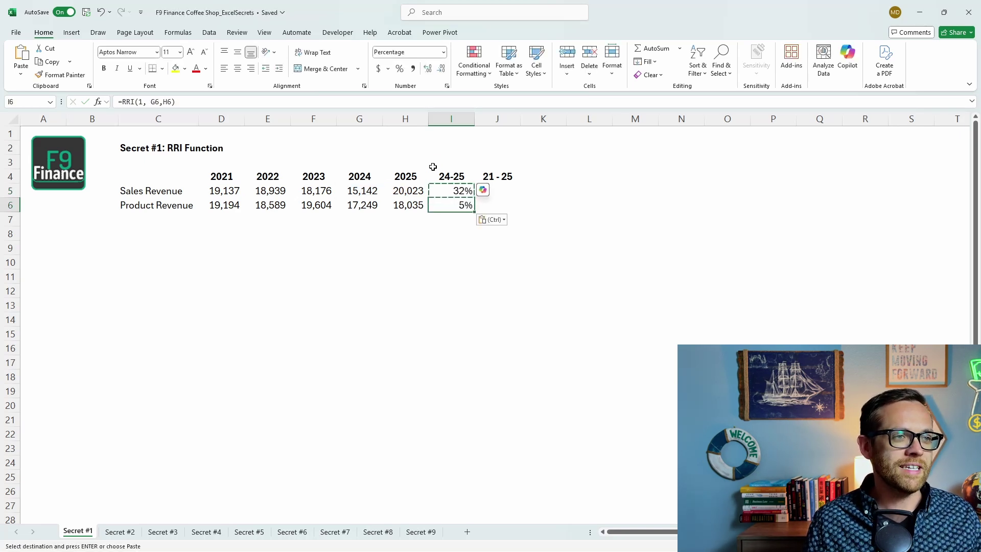
Step: Calculate the compound 21 - 25 growth rate for Sales Revenue in J5 with =RRI(4, D5,H5)
left_click(442, 100)
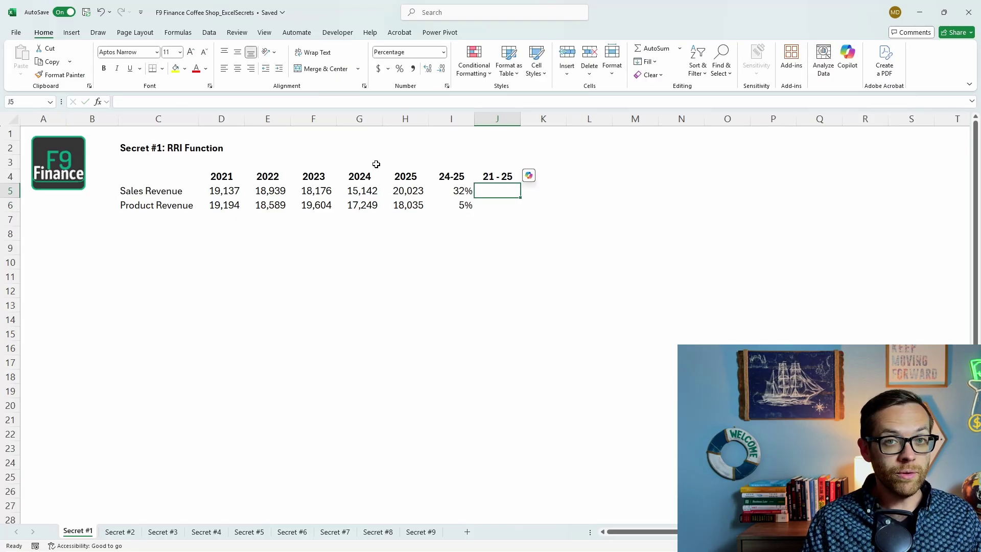
type("=RRI")
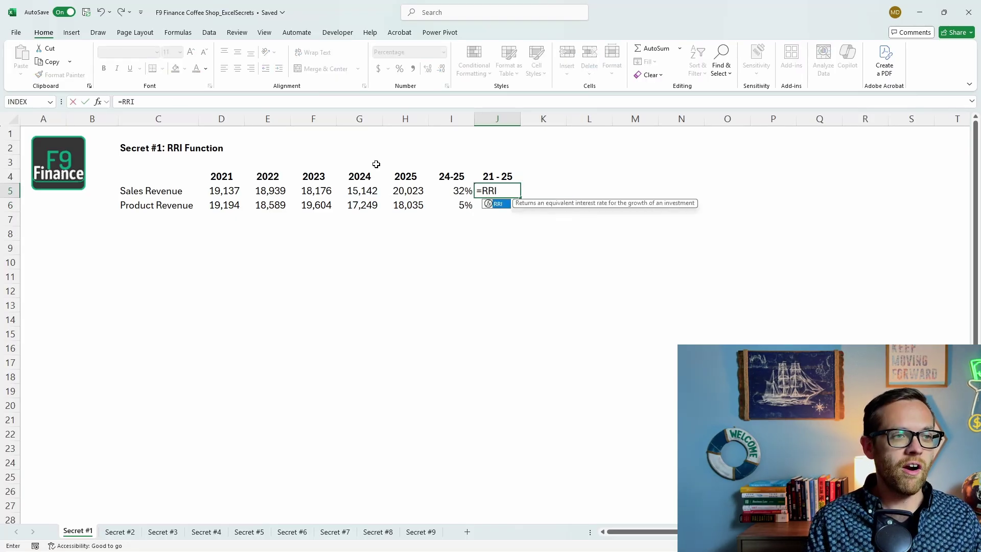
type("(4")
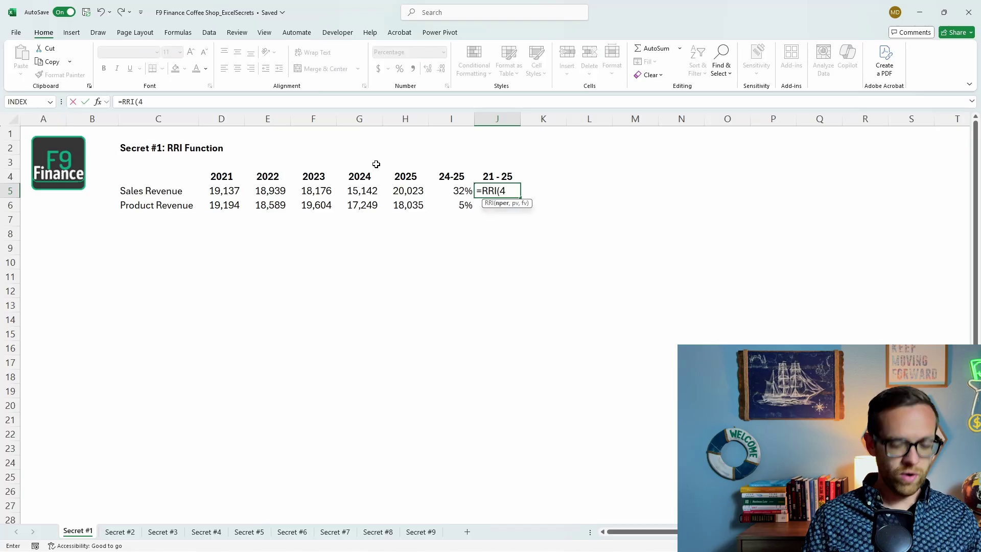
type(",")
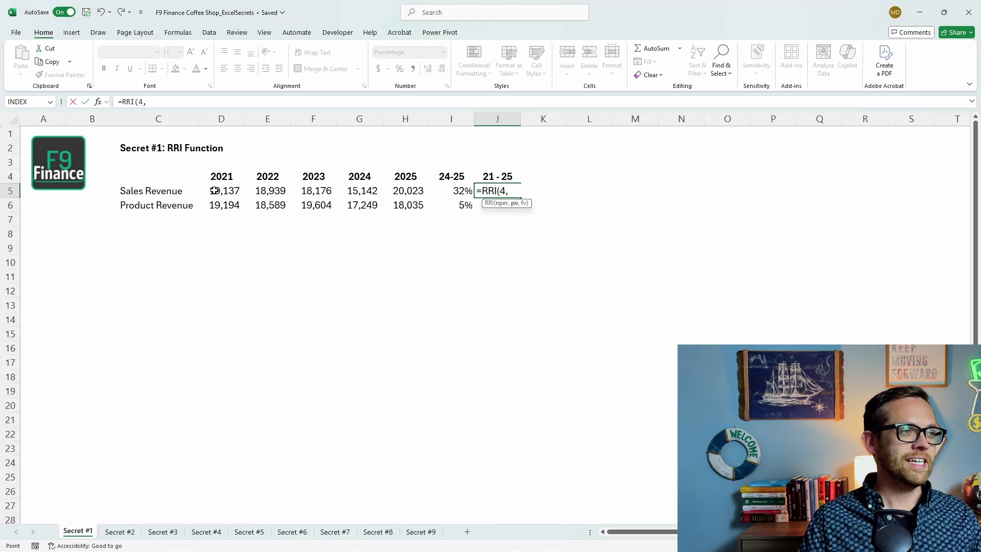
left_click(215, 191)
type(",")
left_click(398, 191)
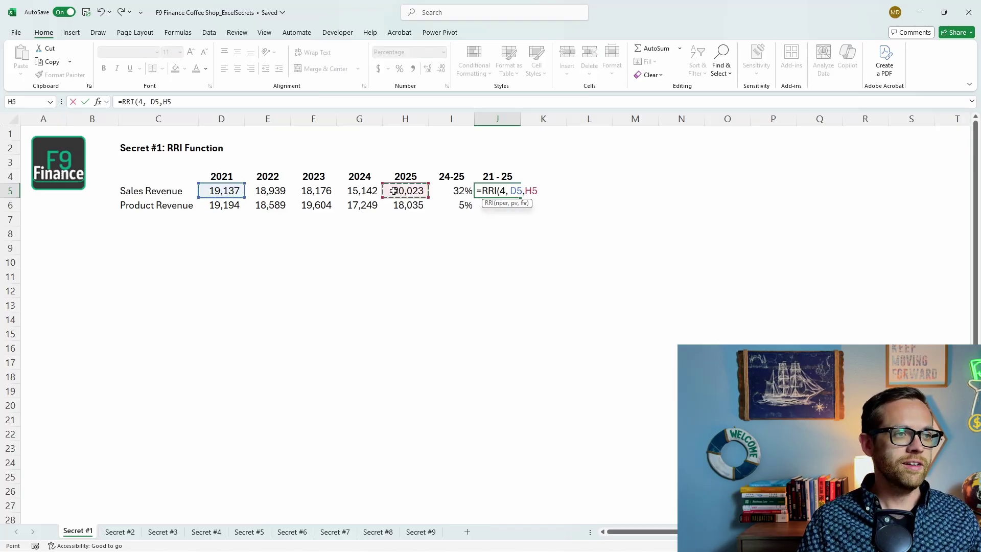
type(")")
key("Return")
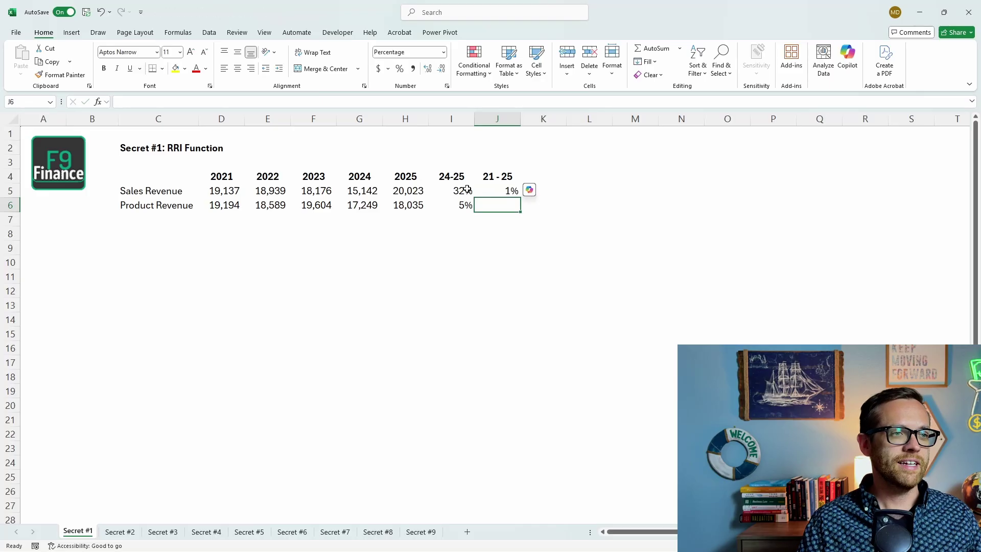
Step: Copy the 21 - 25 growth formula from J5 to the Product Revenue row in J6
left_click(488, 190)
key("ctrl+c")
left_click(488, 205)
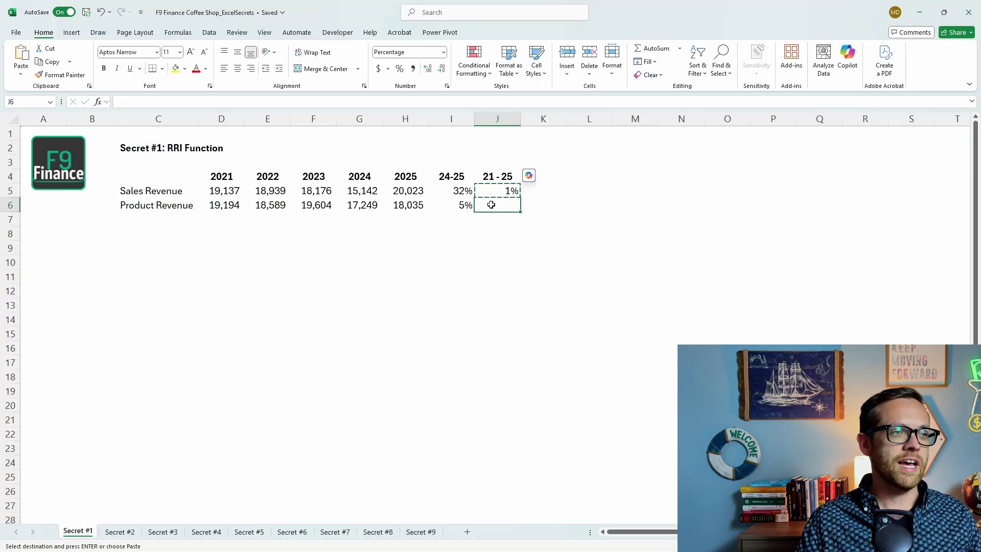
key("ctrl+v")
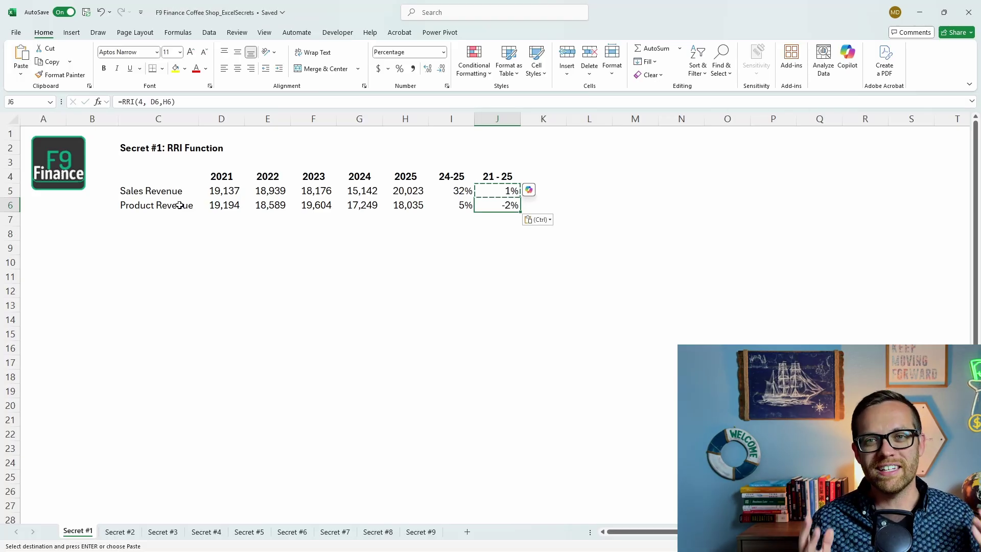
Step: On the Secret #2 sheet, convert the company names in C5:C7 to the Stocks data type and widen column C to fit
key("ctrl+Page_Down")
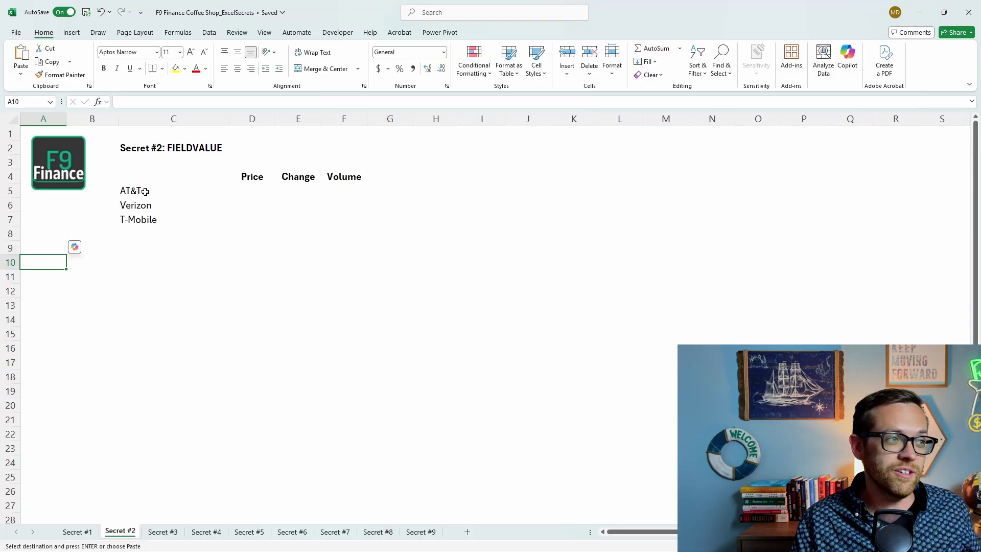
left_click_drag(145, 191, 148, 219)
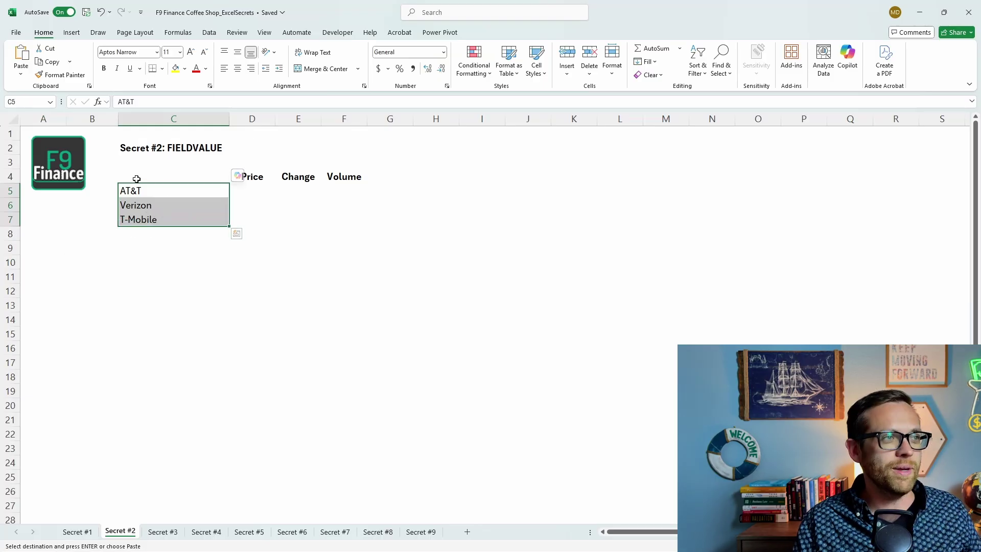
left_click(209, 33)
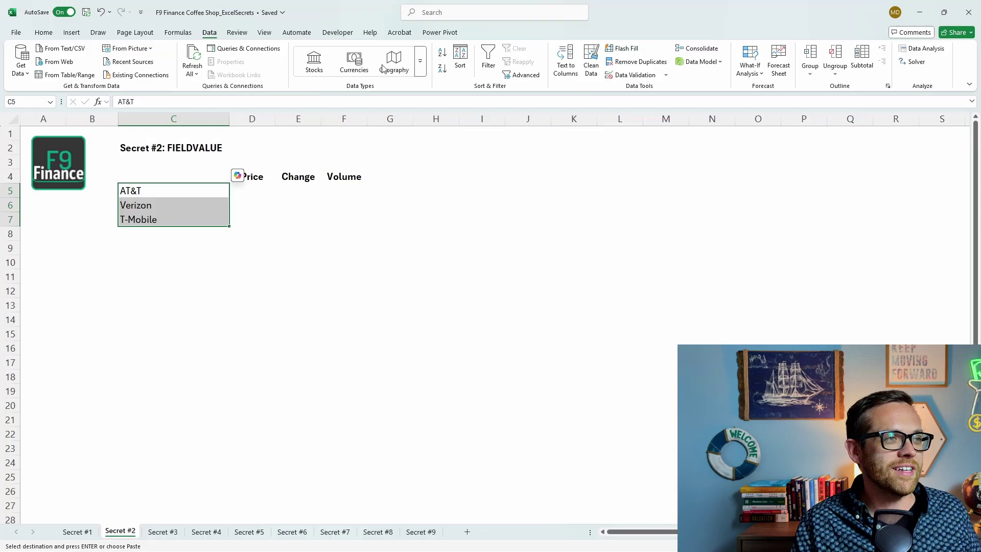
left_click(420, 64)
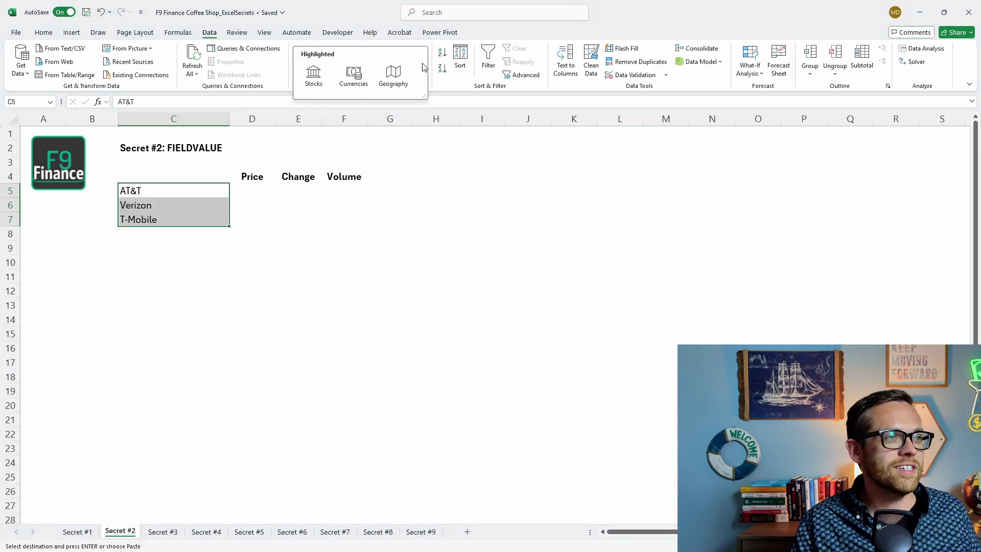
left_click(313, 82)
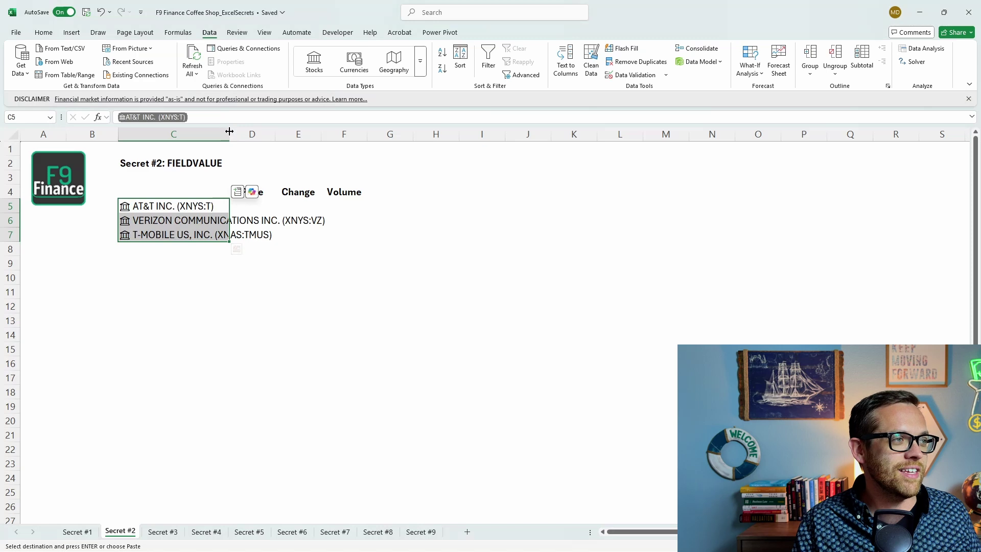
left_click_drag(230, 131, 325, 132)
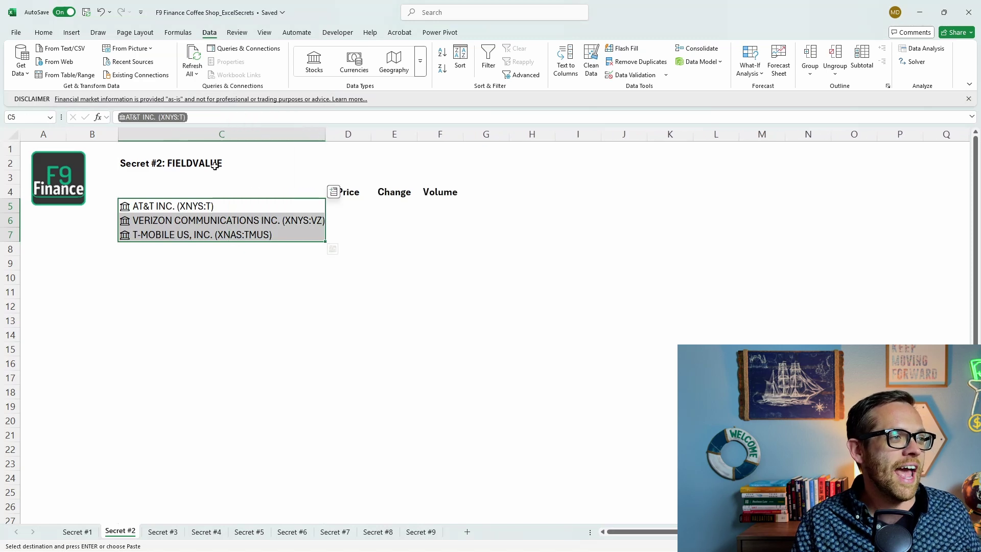
Step: Examine the stock data card for AT&T in C5 and close it
left_click(128, 209)
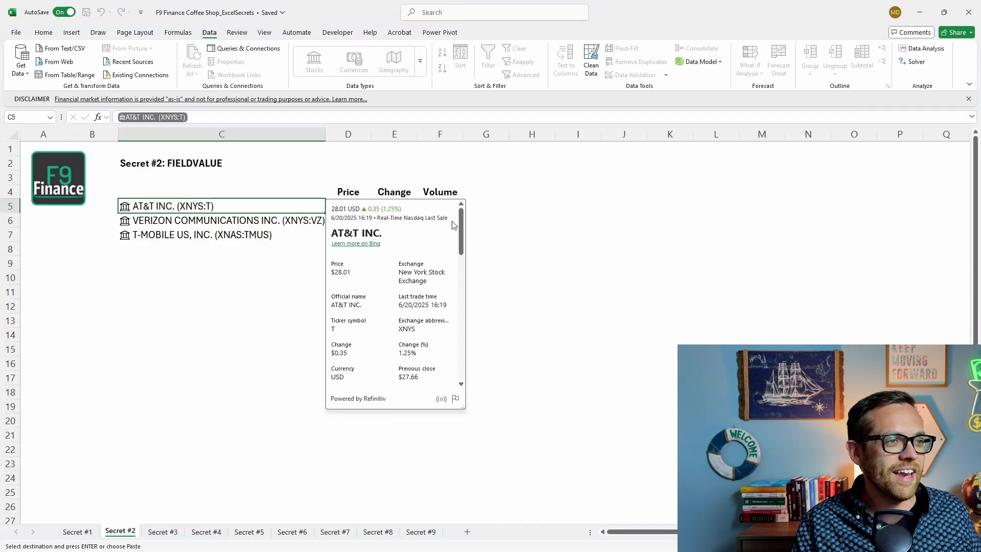
left_click_drag(461, 228, 473, 356)
left_click(500, 332)
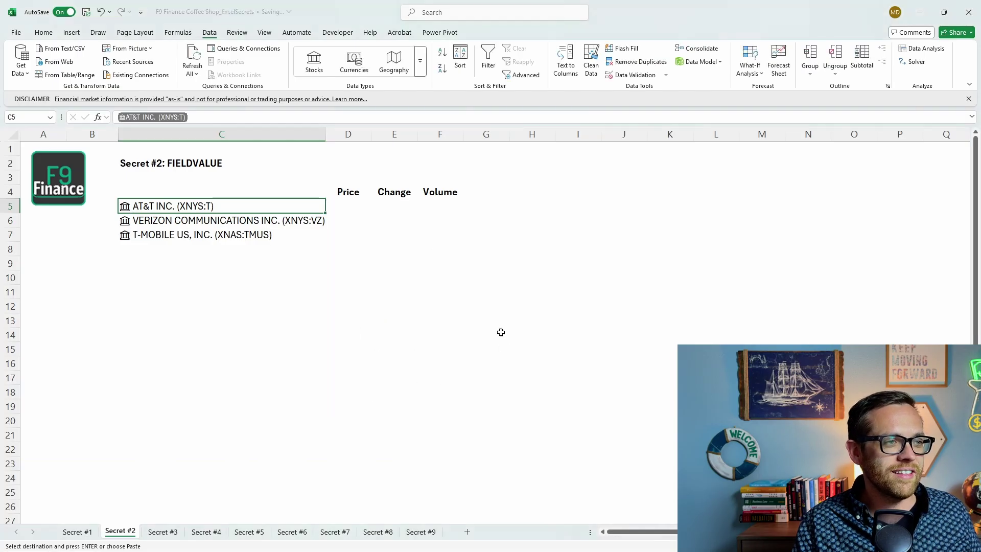
Step: Write the formula =FIELDVALUE(C5, D4) in D5 to retrieve the AT&T stock price
left_click(348, 210)
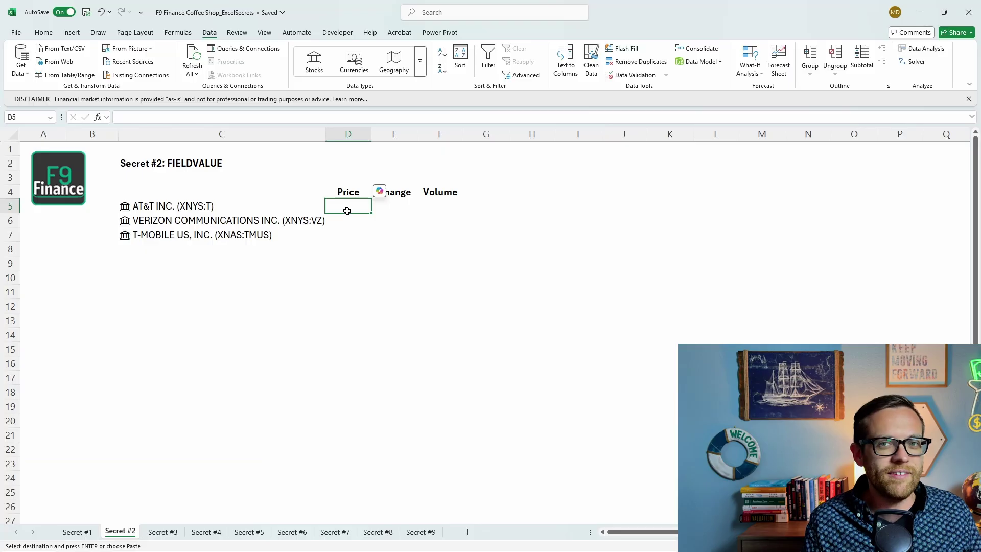
type("=")
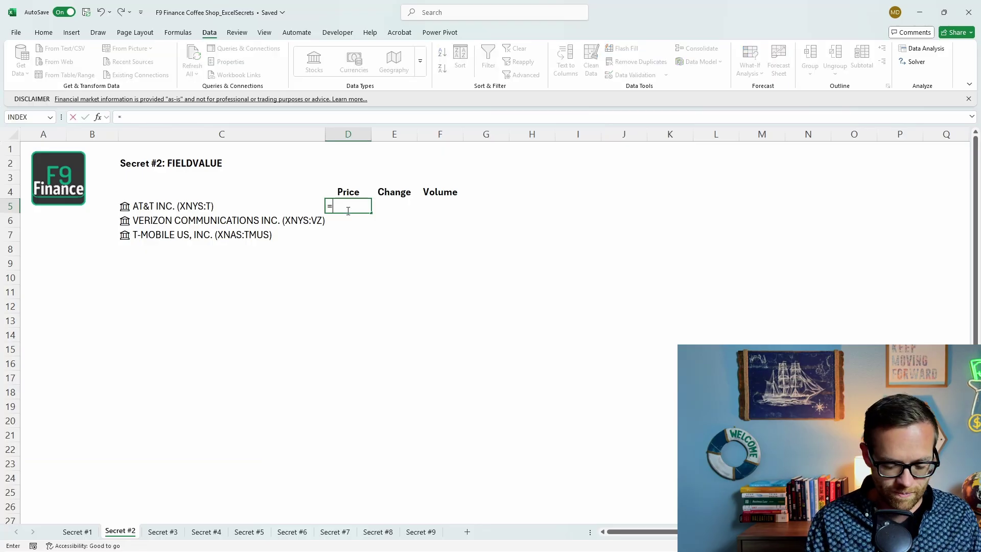
type("FIELDVALUE(")
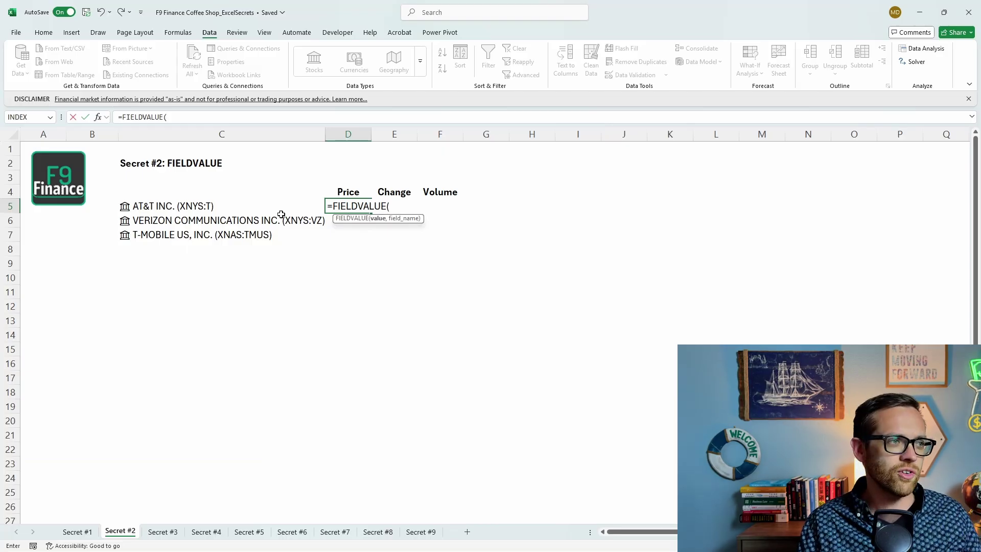
left_click(254, 207)
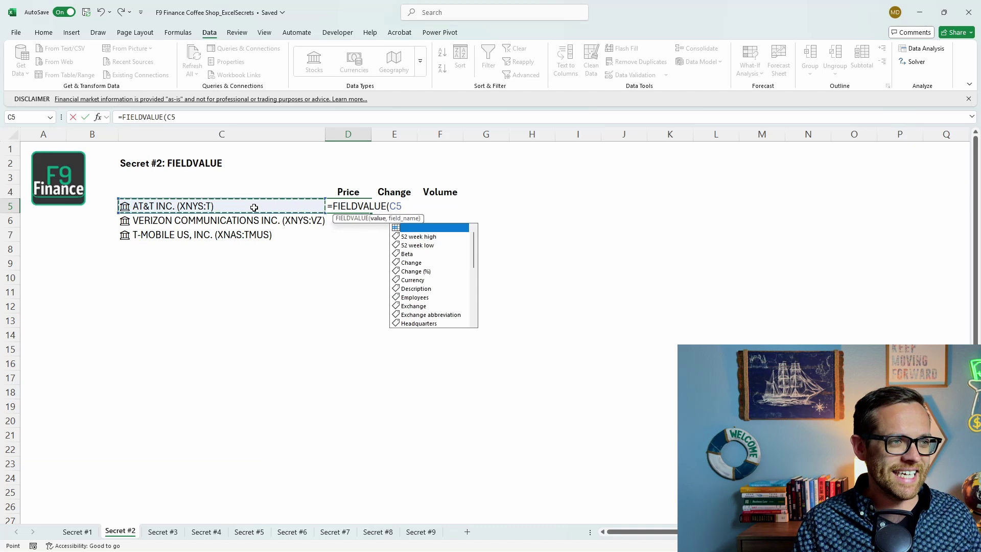
type(",")
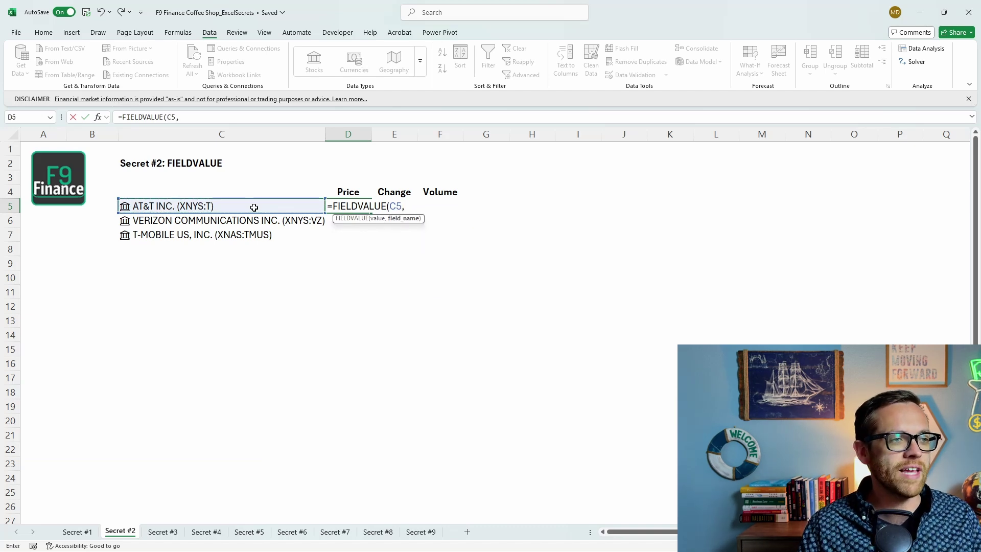
left_click(364, 191)
type(")")
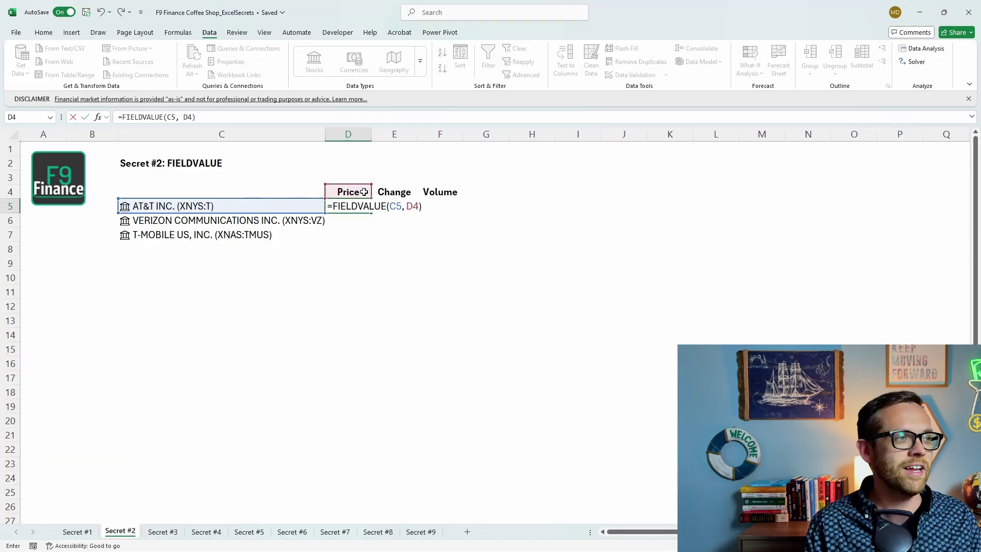
Step: Lock column C and row 4 in the D5 formula so it reads =FIELDVALUE($C5, D$4), and enter it
left_click(171, 119)
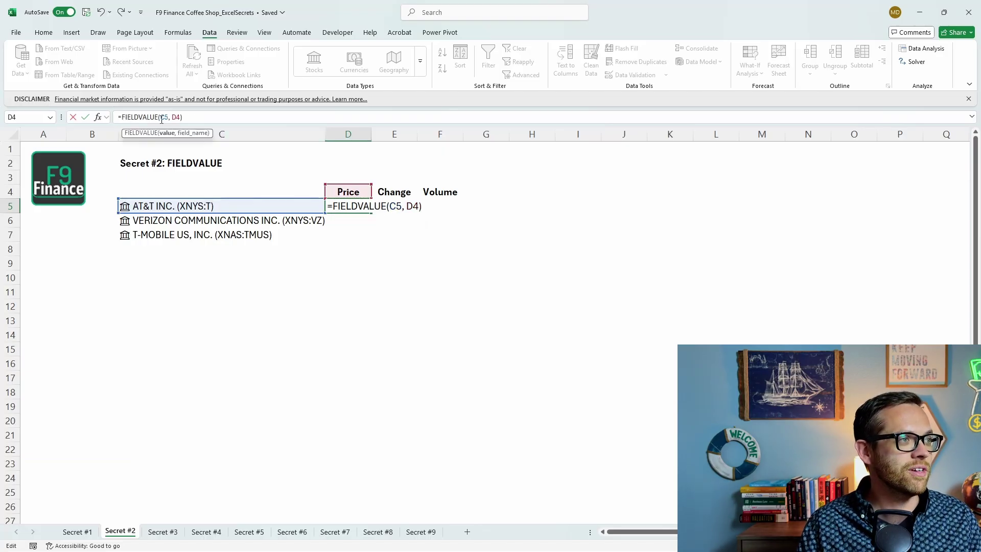
type("$")
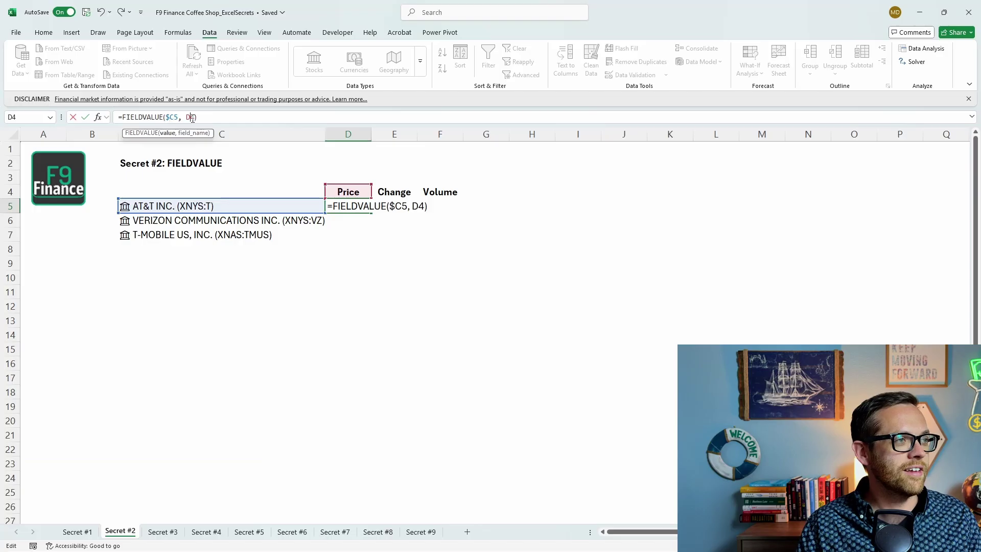
left_click(193, 119)
type("$")
key("Return")
Step: Copy the FIELDVALUE formula from D5 across D5:F7 to fill Price, Change and Volume for all three companies
key("Up")
key("ctrl+c")
key("shift+Right")
key("shift+Right")
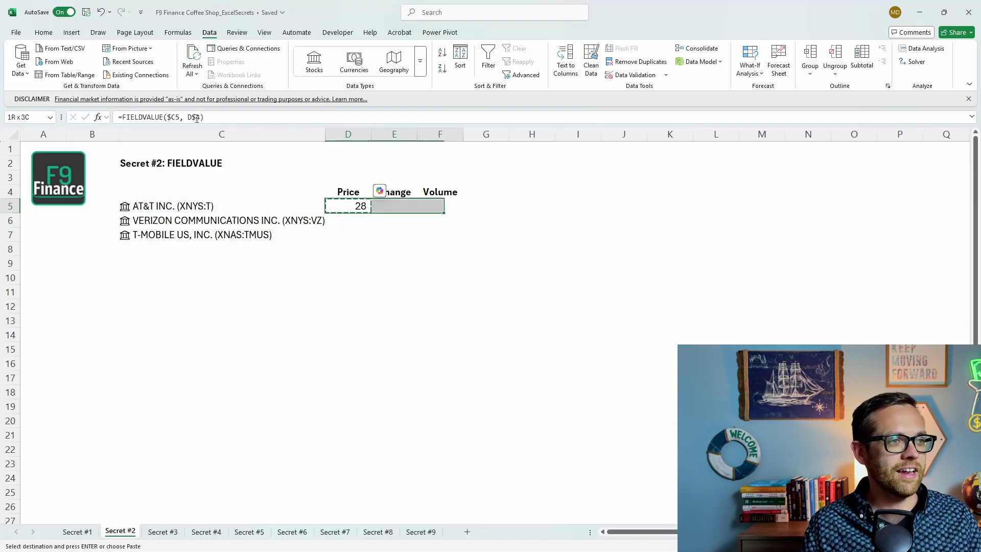
key("shift+Down")
key("shift+Down")
key("ctrl+v")
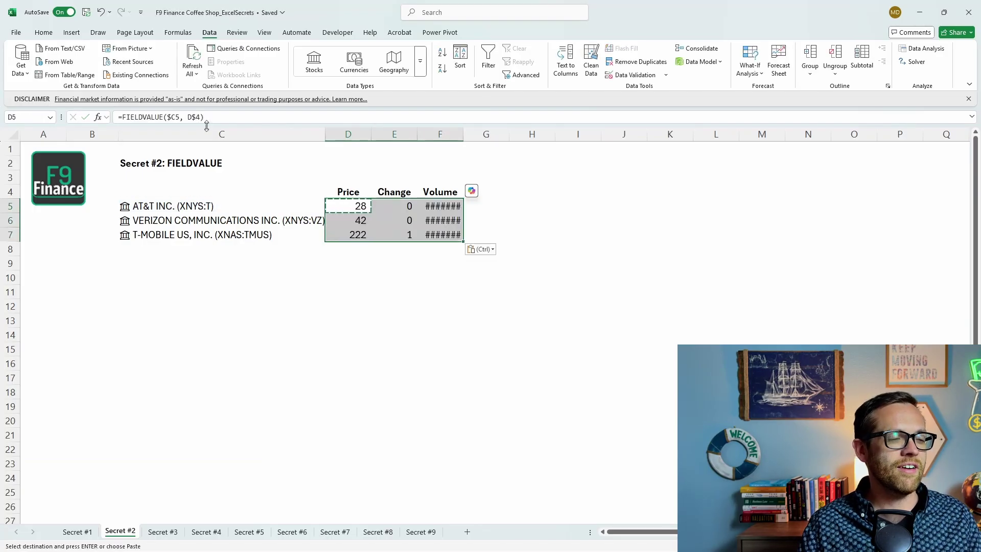
Step: Apply the dollar accounting number format to the Price values in D5:D7
left_click(363, 179)
left_click_drag(361, 206, 357, 235)
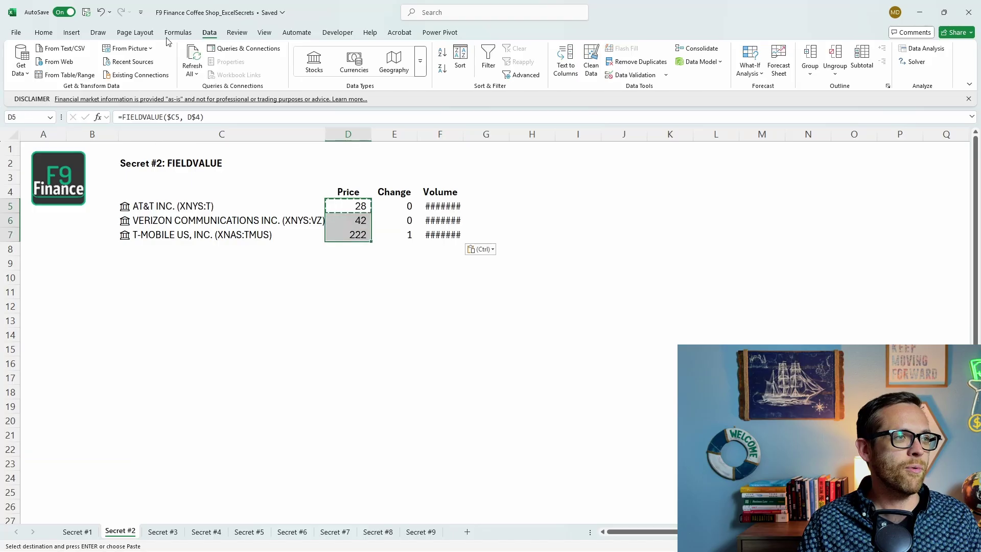
left_click(44, 33)
left_click(378, 68)
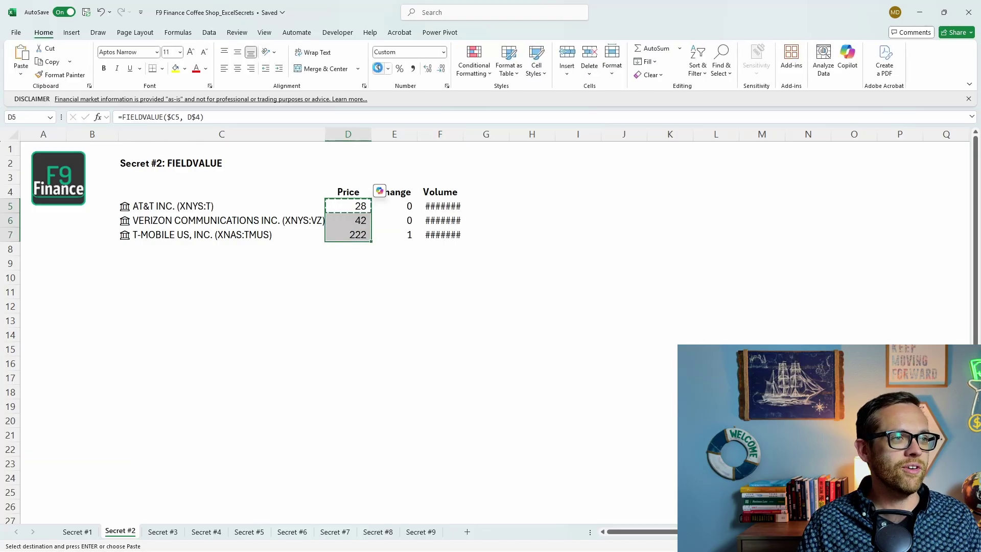
Step: Format the Change values in E5:E7 as percentages and widen column F to fit the Volume figures
left_click_drag(397, 206, 396, 235)
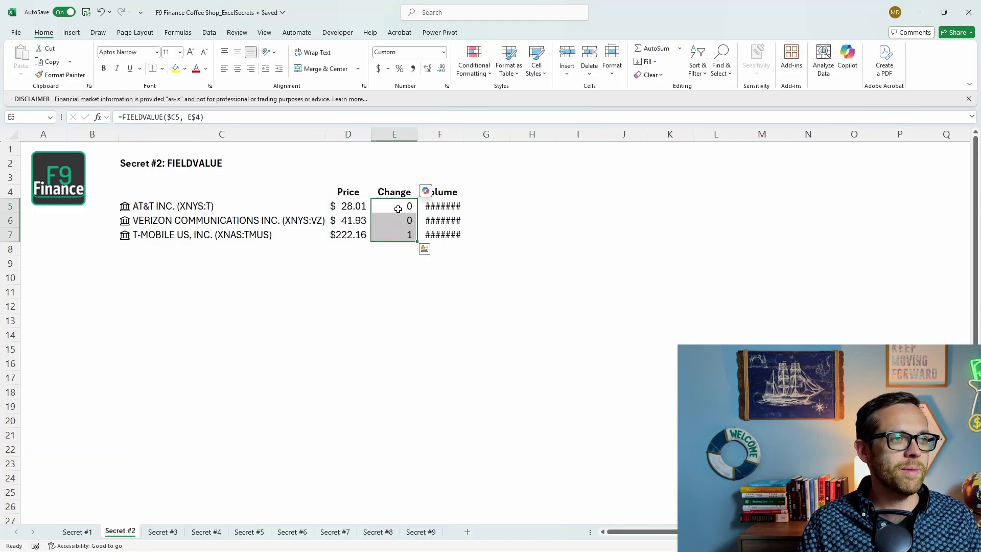
left_click(400, 69)
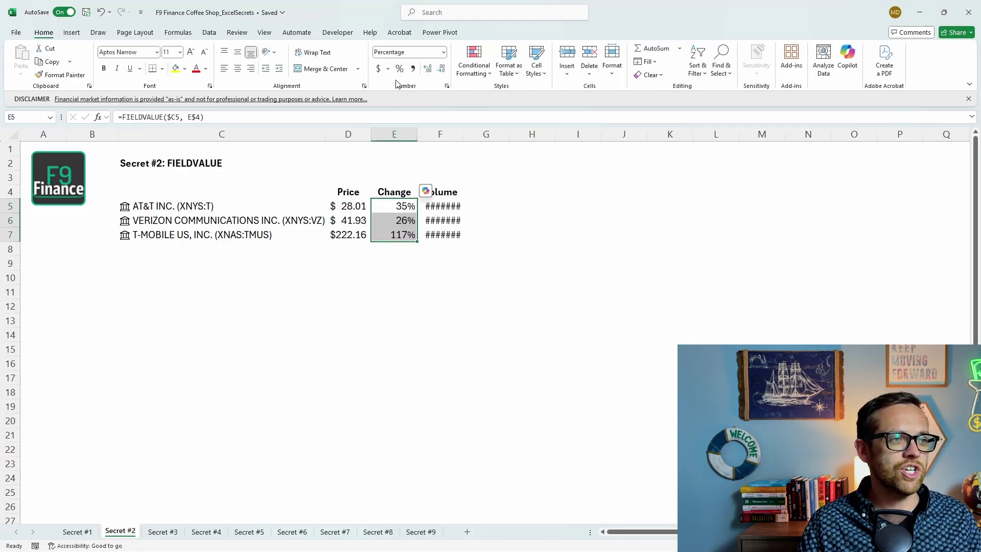
left_click(460, 133)
left_click_drag(465, 133, 486, 133)
left_click_drag(475, 206, 478, 234)
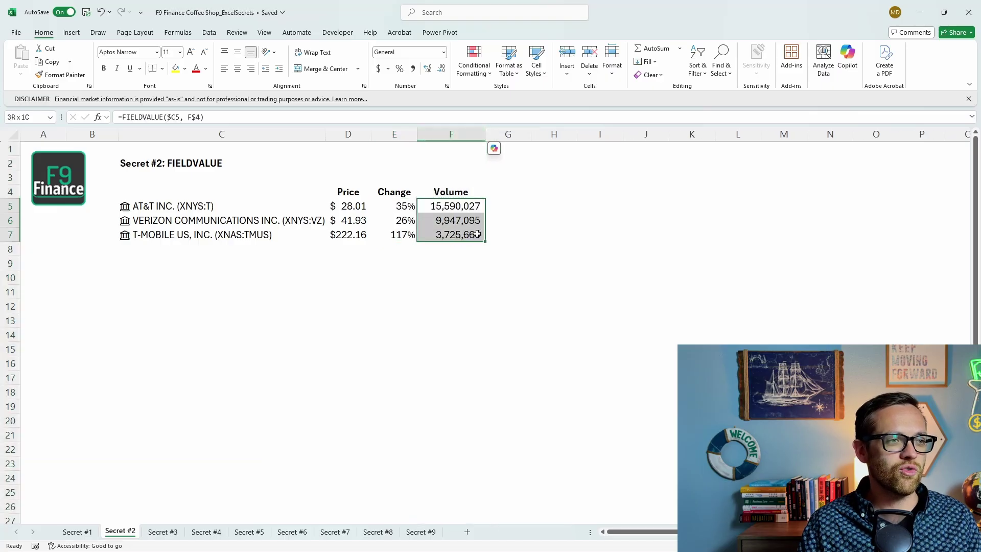
left_click(349, 205)
left_click(390, 209)
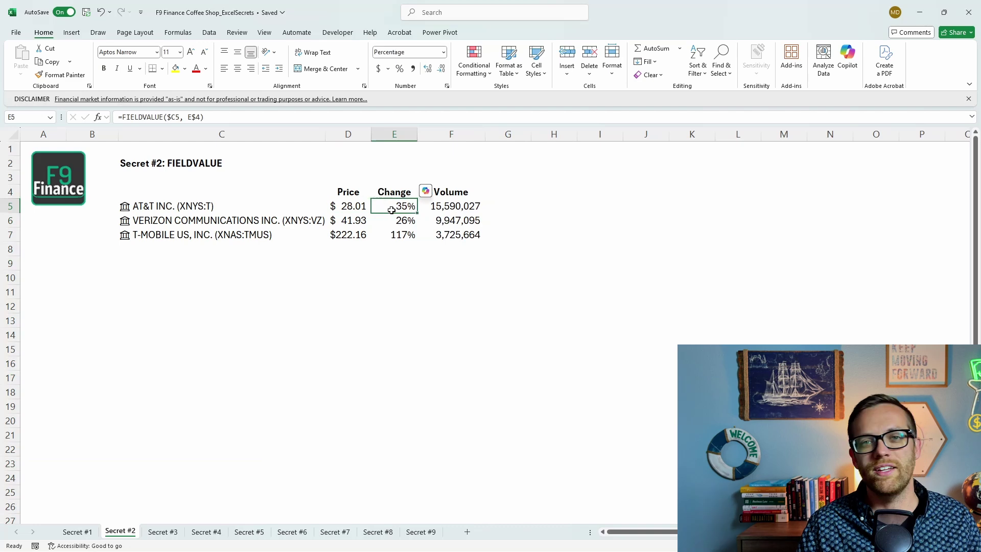
key("Right")
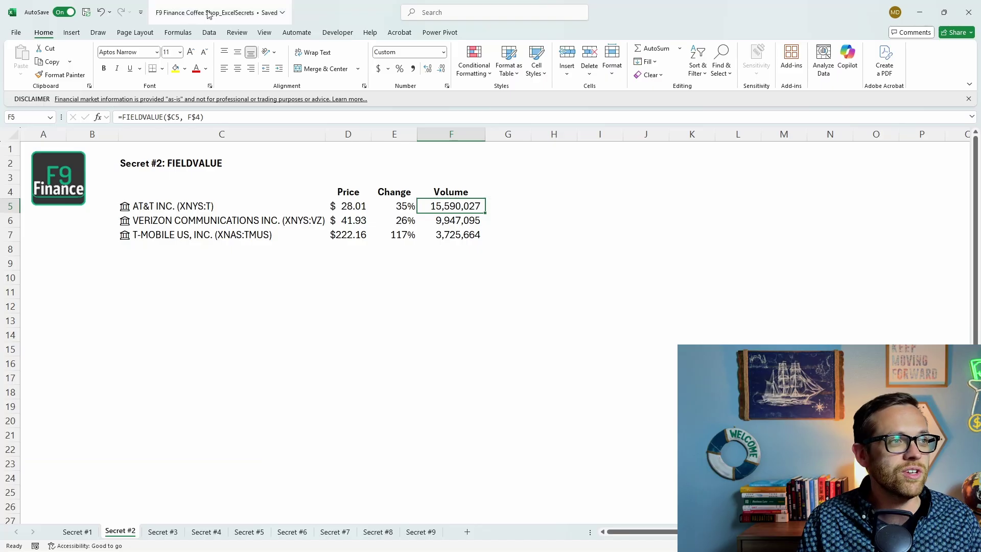
left_click(209, 32)
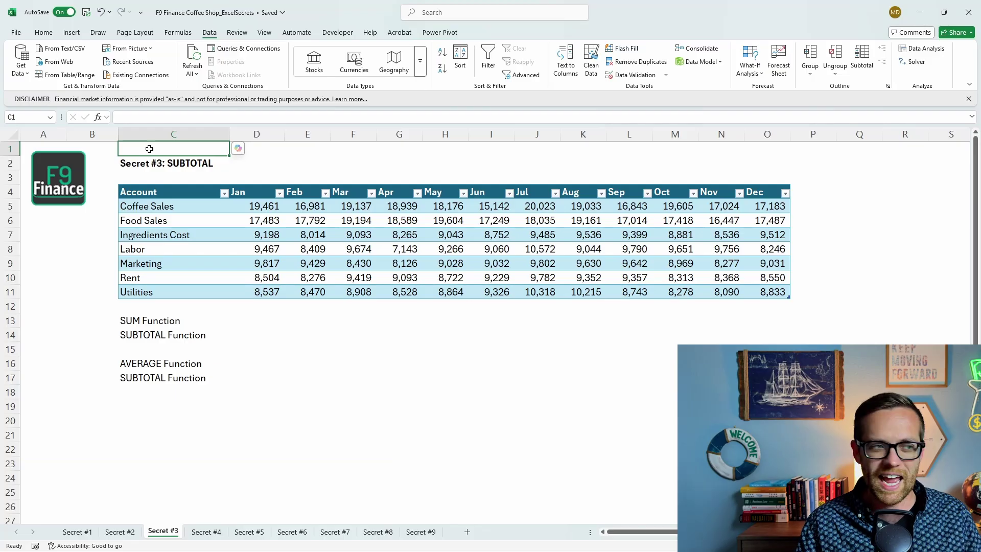
Step: On the Secret #3 sheet, enter =SUM(Table14[Jan]) in D13 to total the January column
left_click(260, 322)
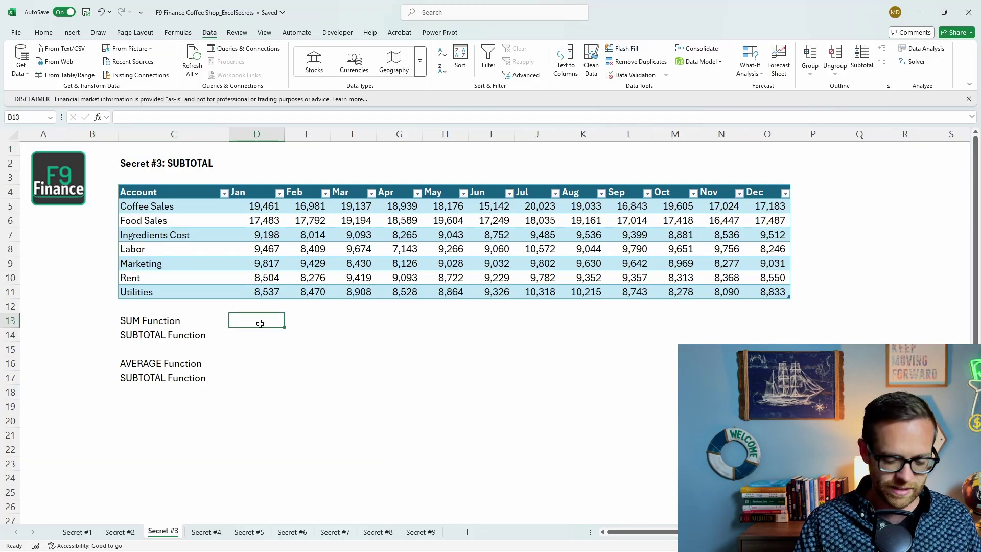
type("=SUM(")
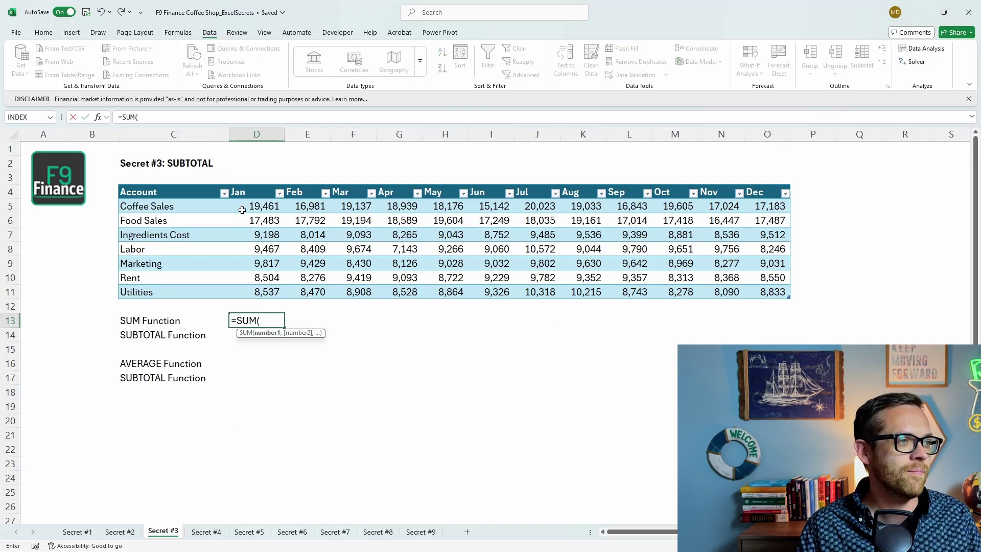
left_click_drag(243, 207, 247, 296)
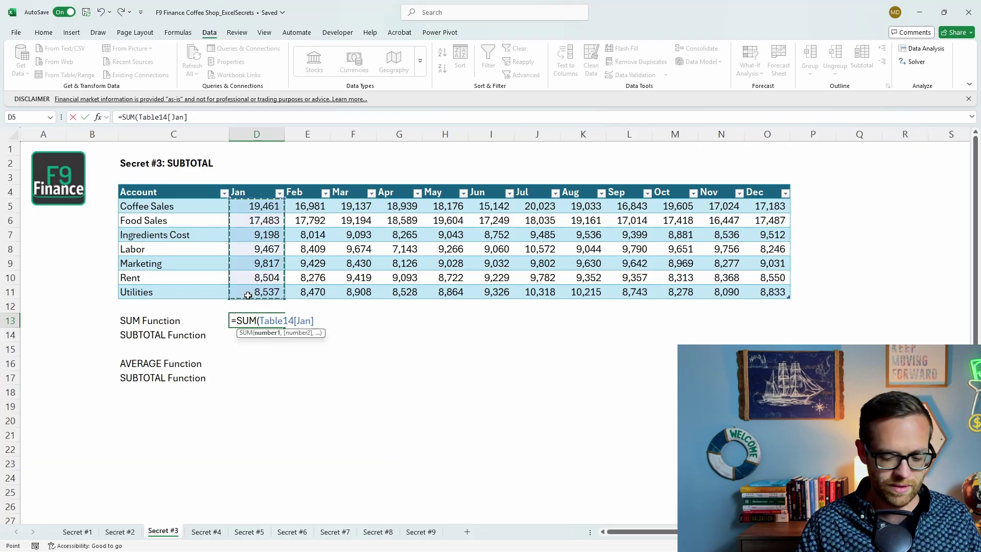
type(")")
key("Return")
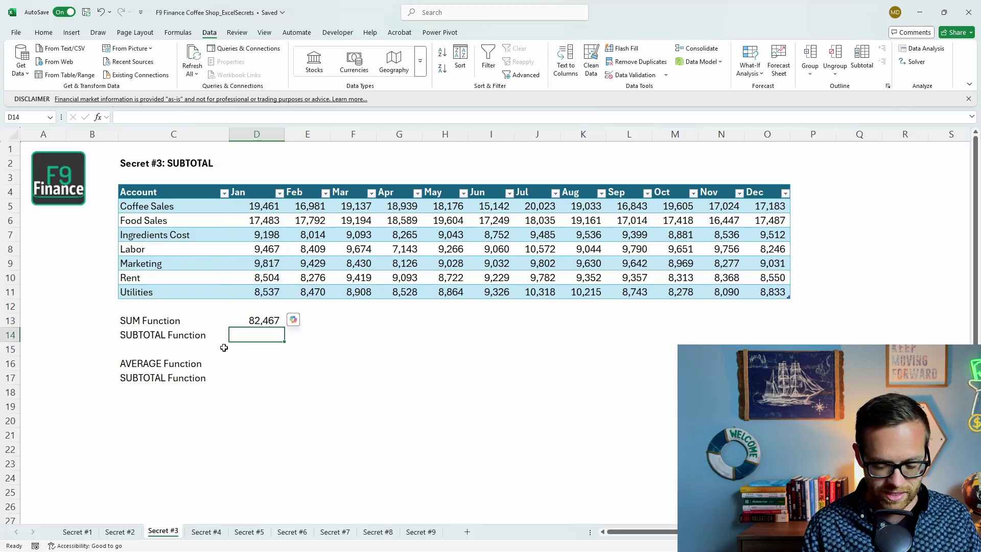
Step: Enter =SUBTOTAL(9, Table14[Jan]) in D14, using the SUM function number for the January column
type("=SUBTOTAL")
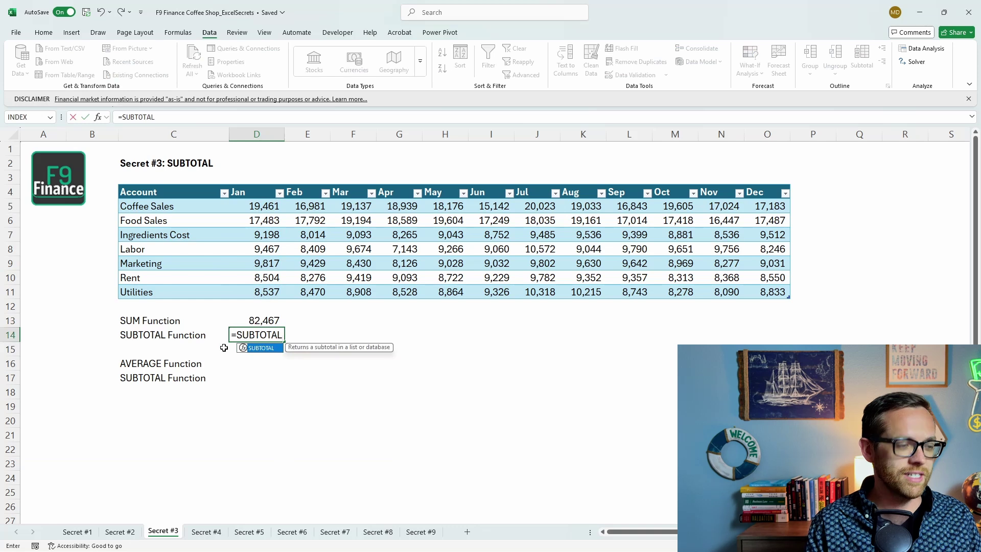
type("(")
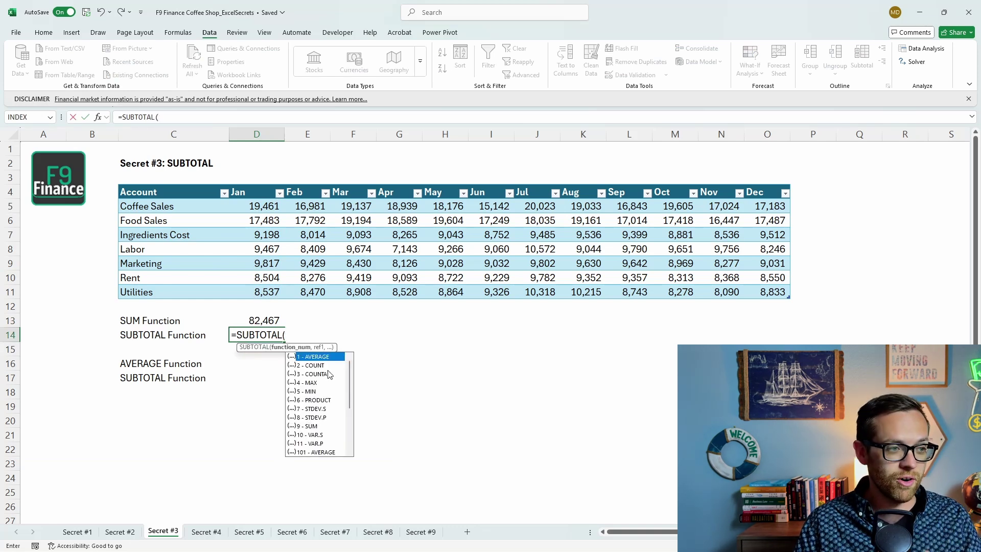
double_click(325, 426)
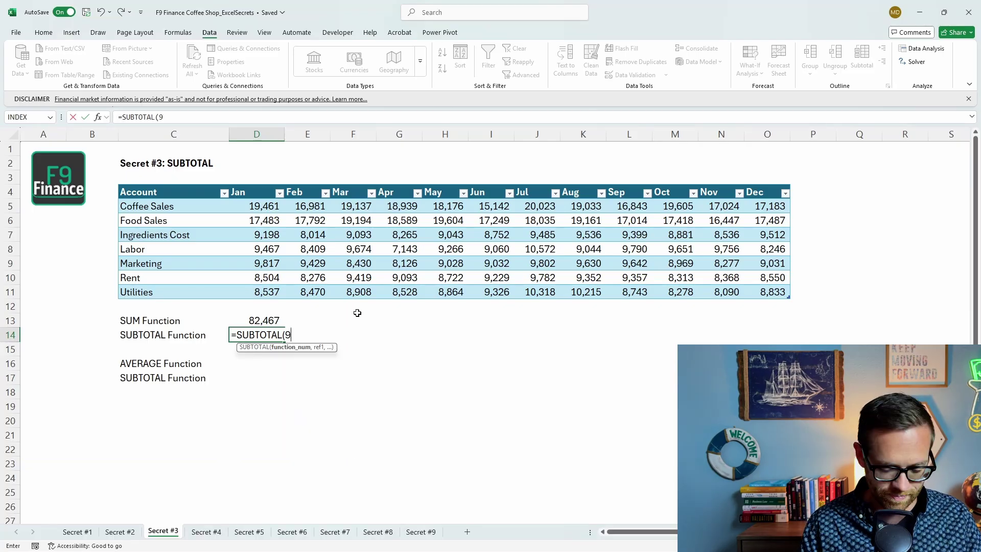
type(",")
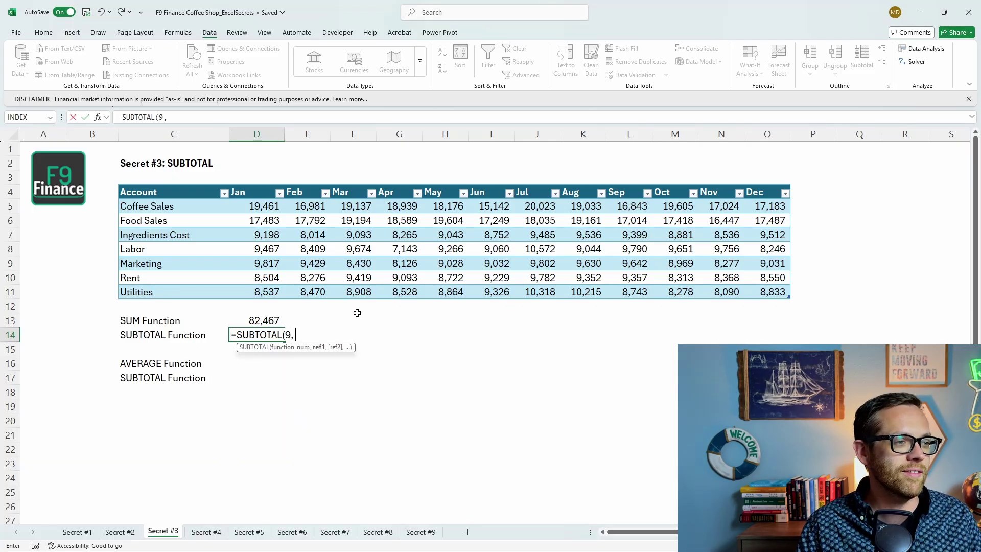
left_click_drag(258, 205, 252, 293)
type(")")
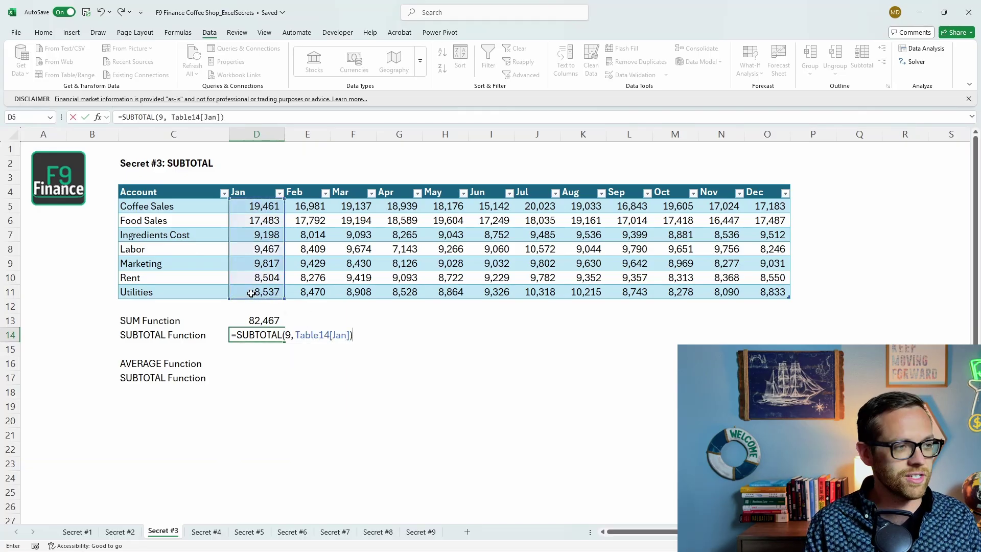
key("Return")
key("Up")
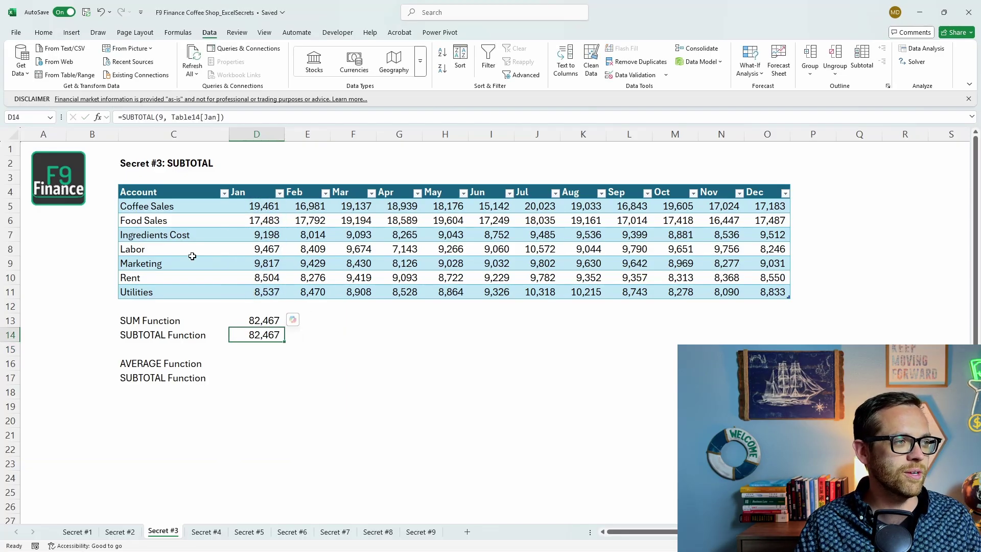
Step: Filter the Account column to hide Coffee Sales and Food Sales, and compare the SUM and SUBTOTAL results for January
key("ctrl+Home")
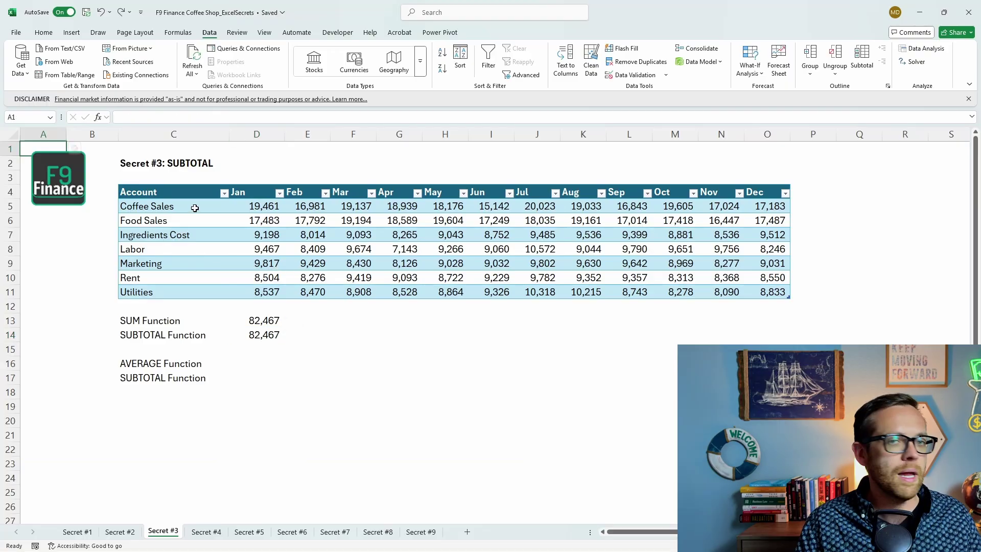
left_click(225, 194)
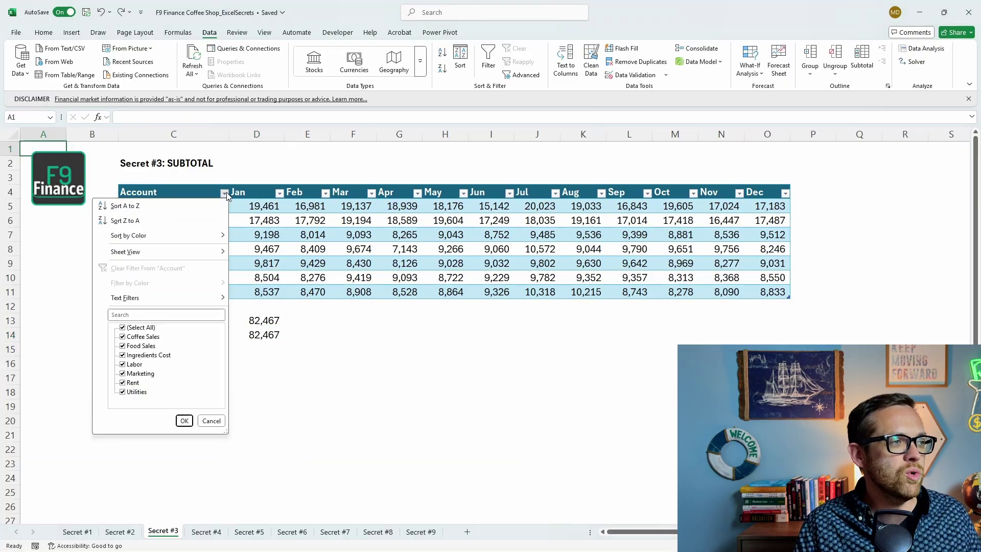
left_click(123, 337)
left_click(122, 346)
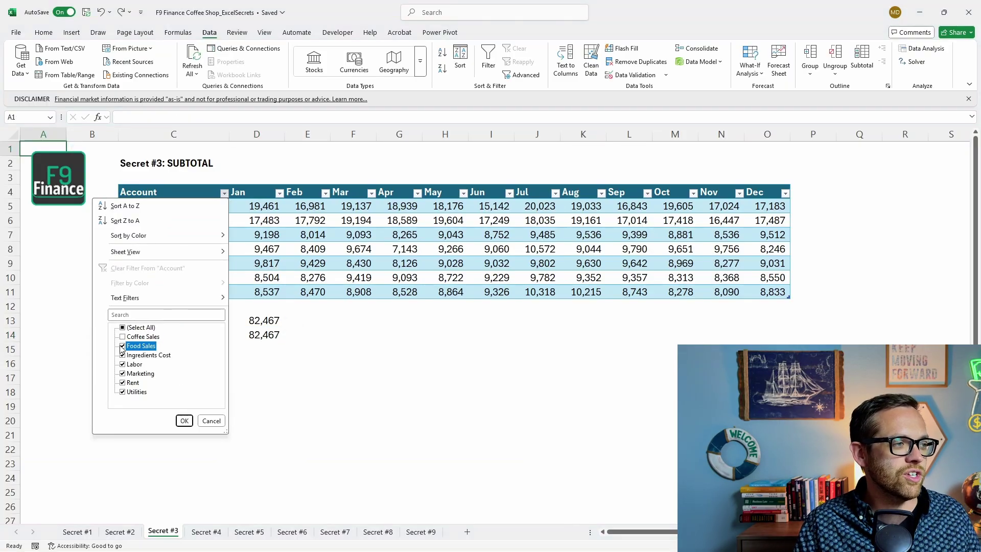
left_click(184, 421)
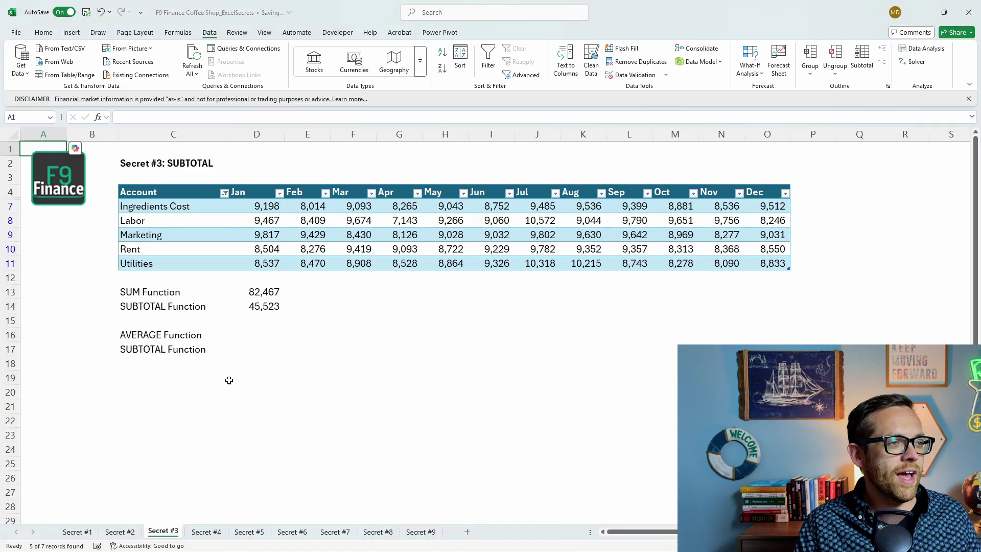
left_click(266, 292)
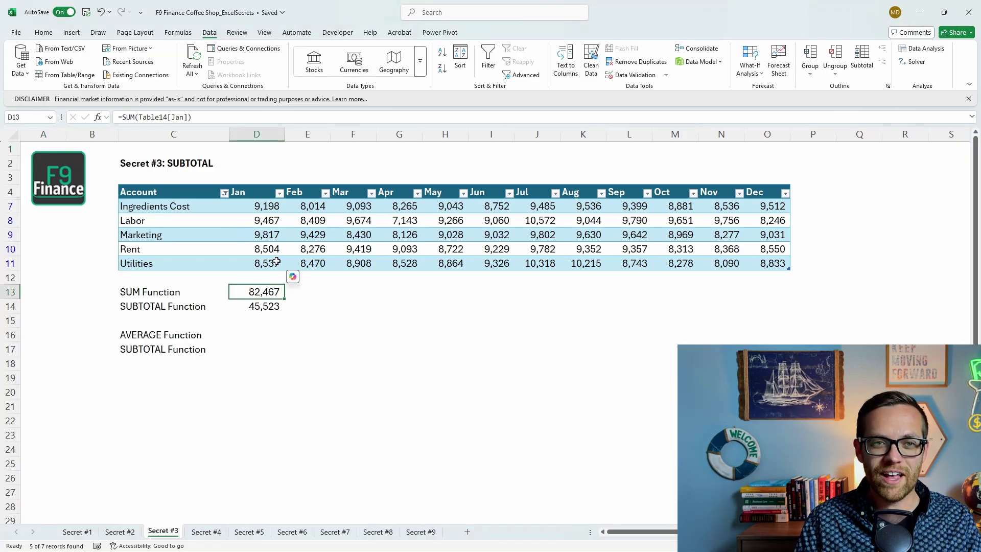
left_click(268, 307)
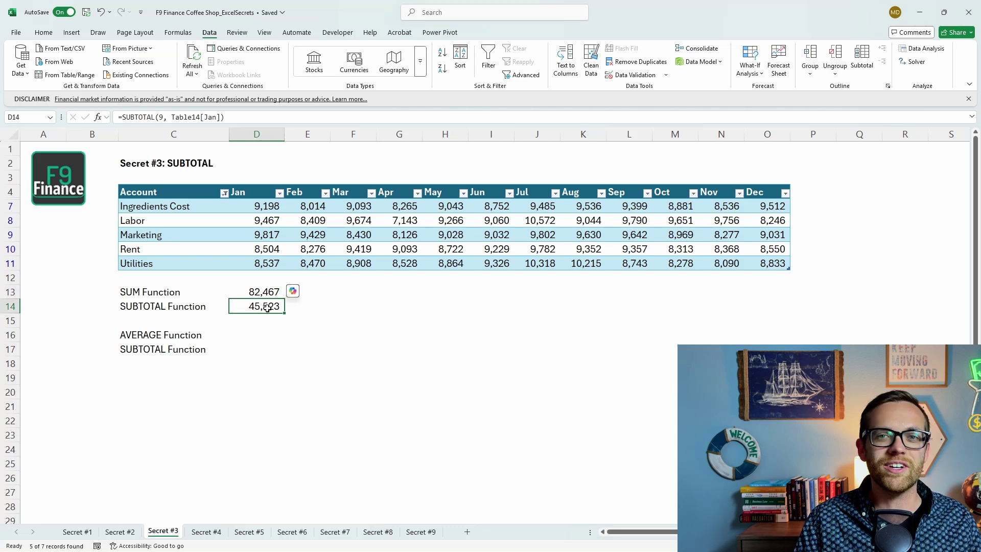
left_click_drag(268, 207, 269, 262)
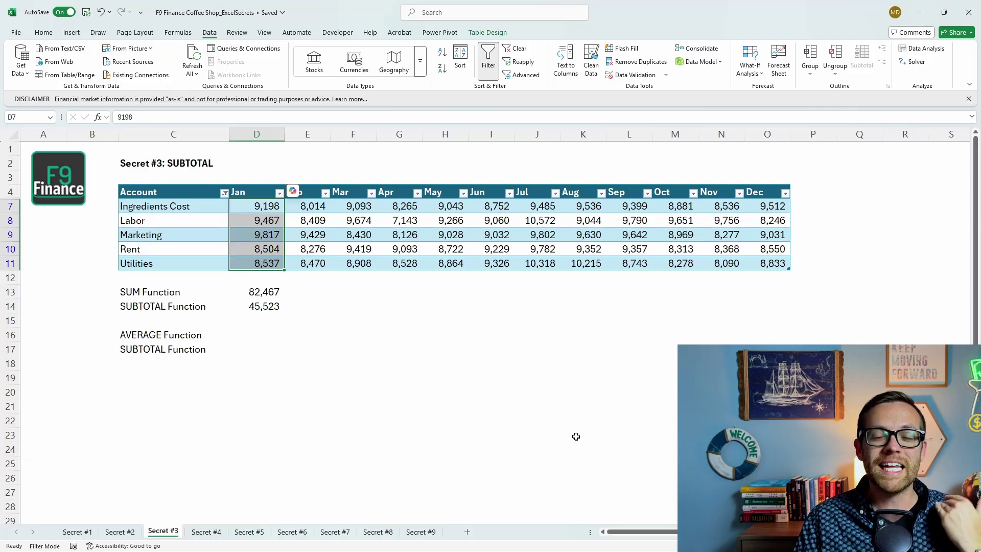
Step: Restore Coffee Sales and Food Sales in the Account filter so all accounts are included
left_click(225, 193)
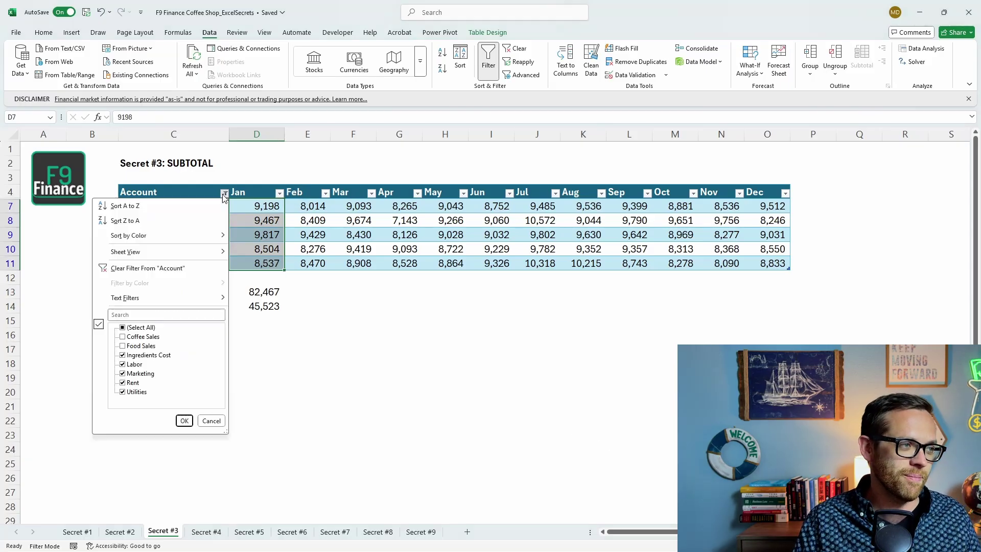
left_click(145, 337)
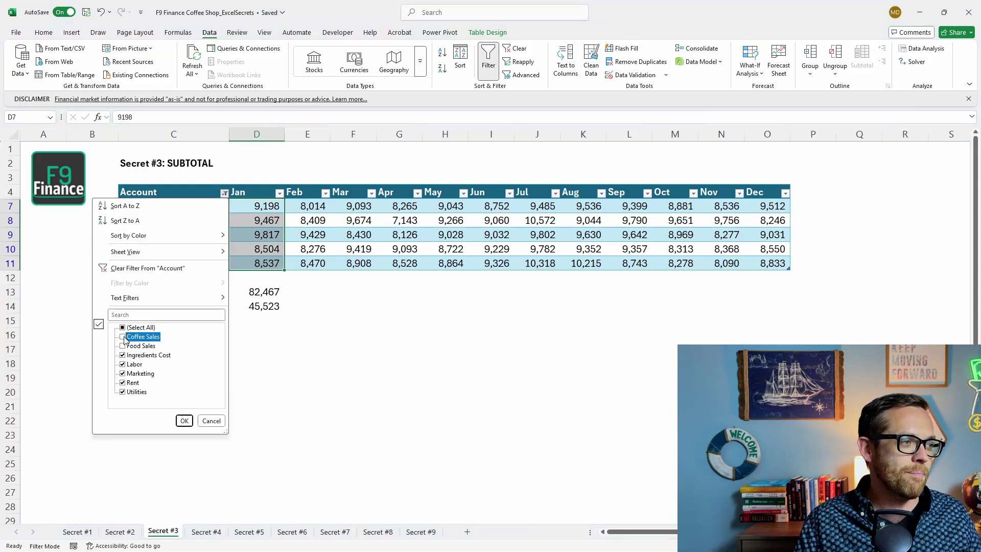
left_click(185, 421)
Step: Enter =AVERAGE(Table14[Jan]) in D16 to average the January column
left_click(244, 369)
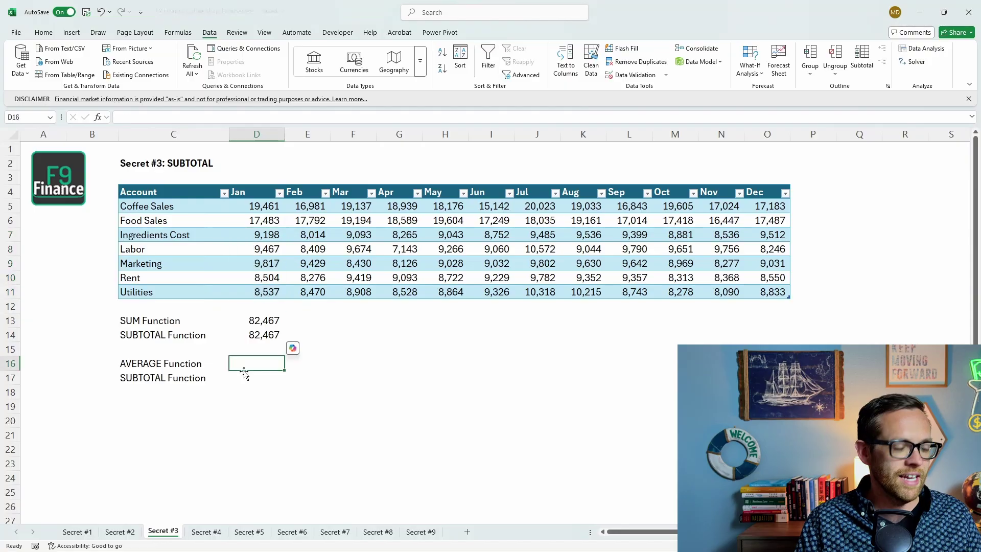
type("=AVERAGE")
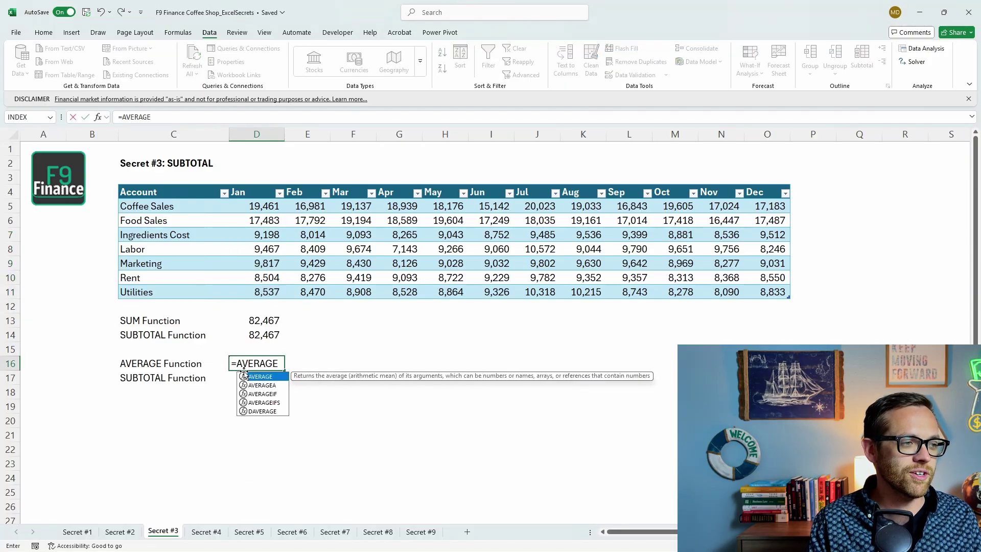
type("(")
left_click_drag(269, 206, 267, 295)
type(")")
key("Return")
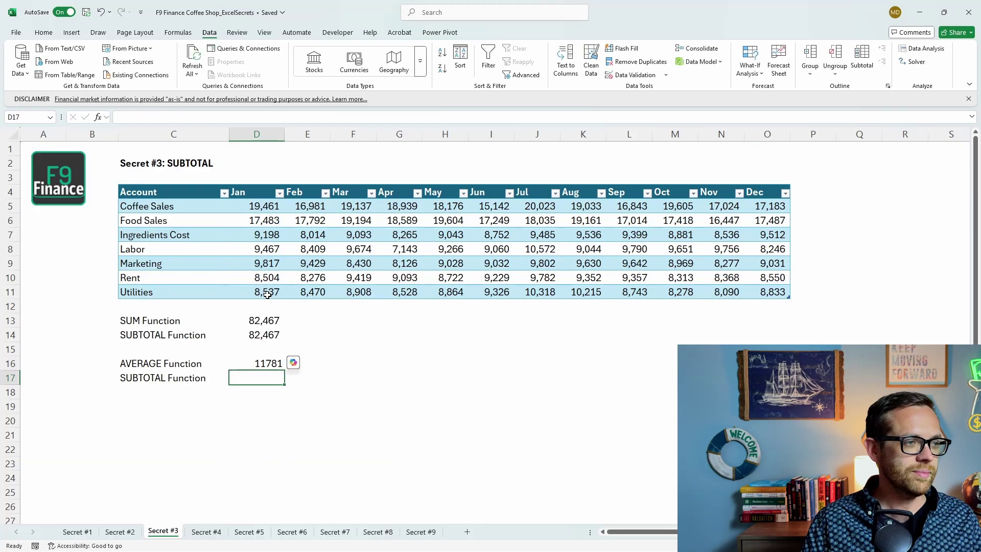
left_click(267, 363)
Step: Enter =SUBTOTAL(1,Table14[Jan]) in D17, using the AVERAGE function number for the January column
left_click(266, 377)
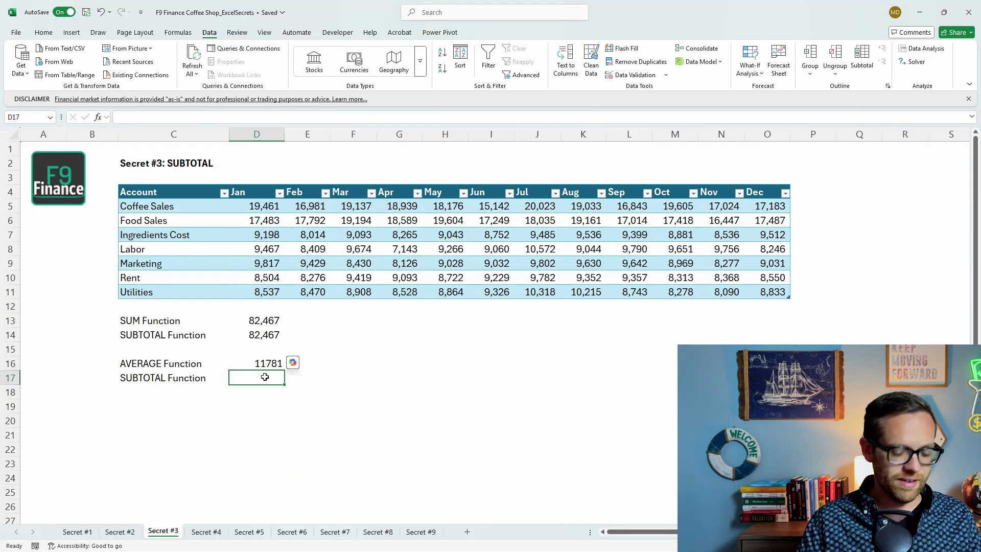
type("=SUBTOTAL(")
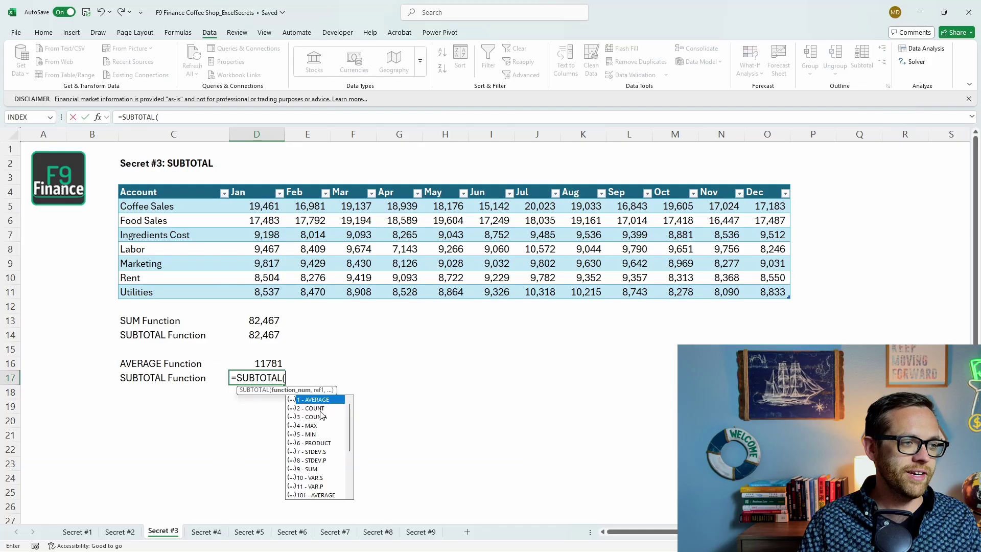
double_click(320, 399)
type(",")
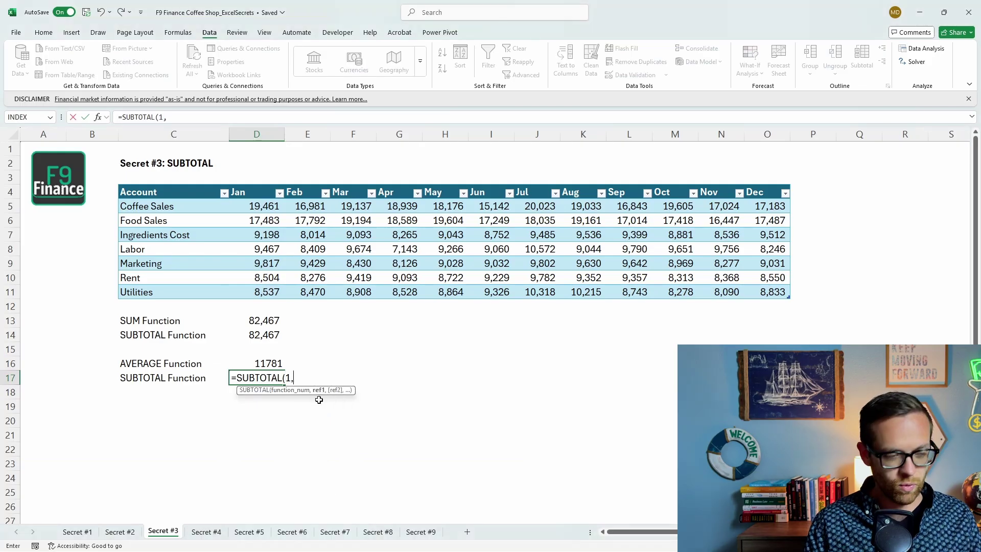
left_click_drag(273, 208, 263, 294)
type(")")
key("Return")
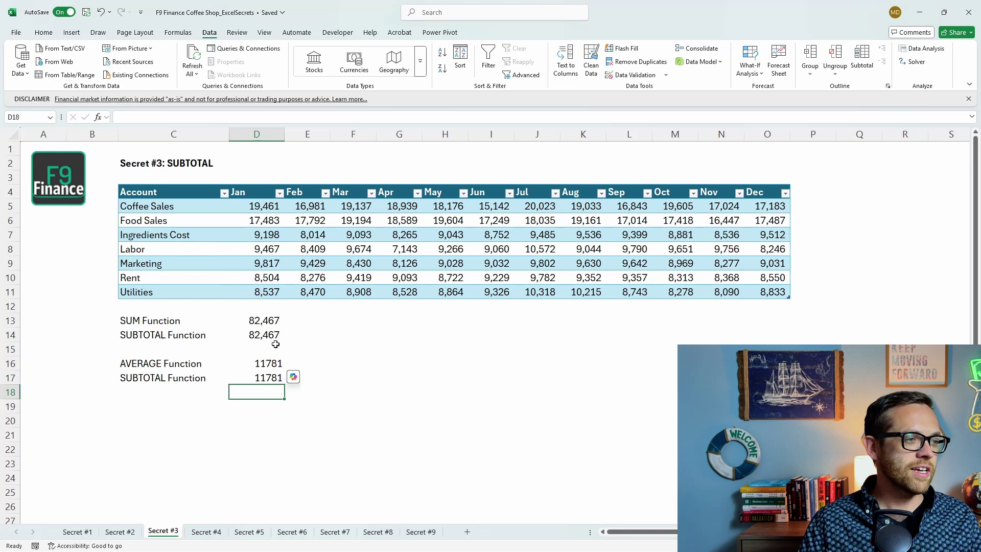
Step: Filter the Account column to exclude Ingredients Cost, Labor and Marketing, and compare the AVERAGE and SUBTOTAL results for January
left_click_drag(275, 361, 271, 378)
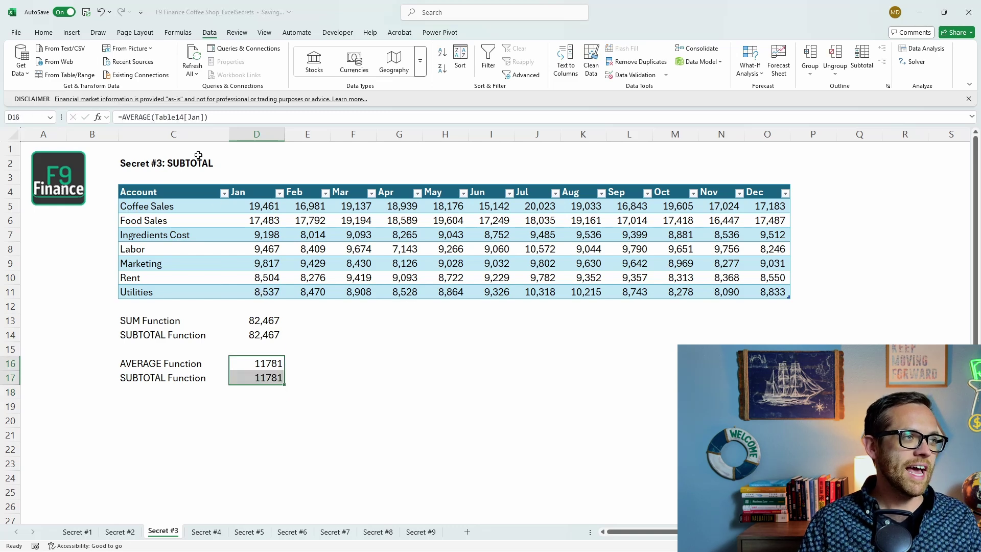
left_click(224, 193)
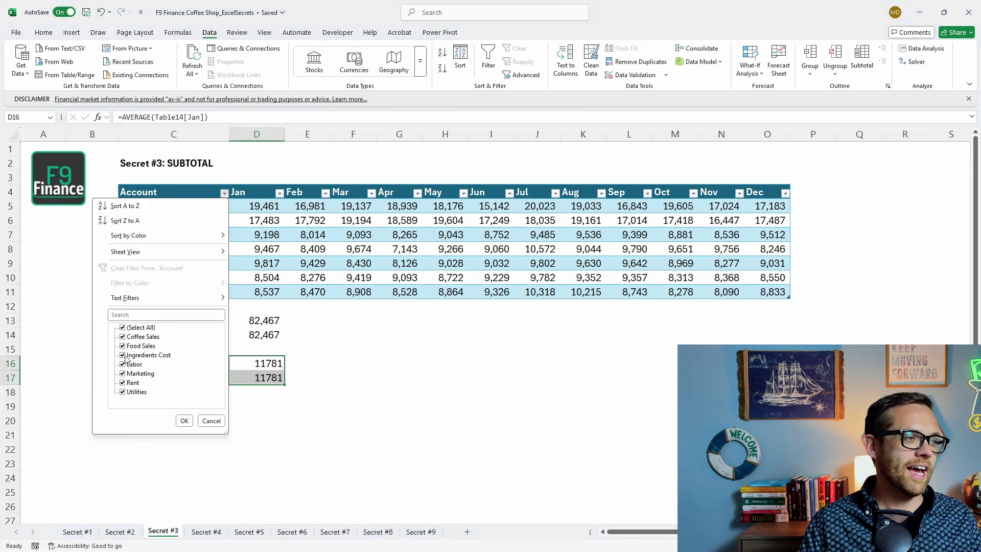
left_click(123, 355)
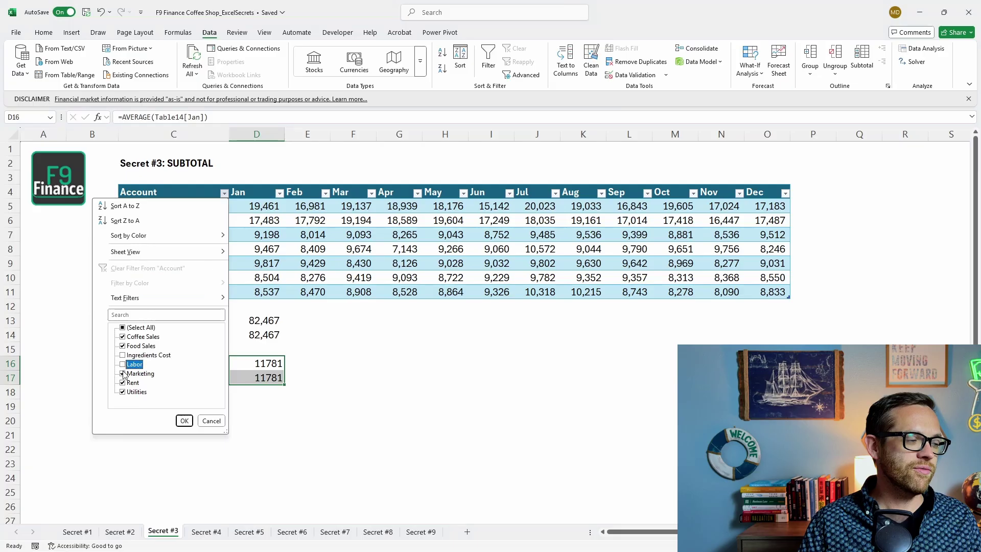
left_click(123, 374)
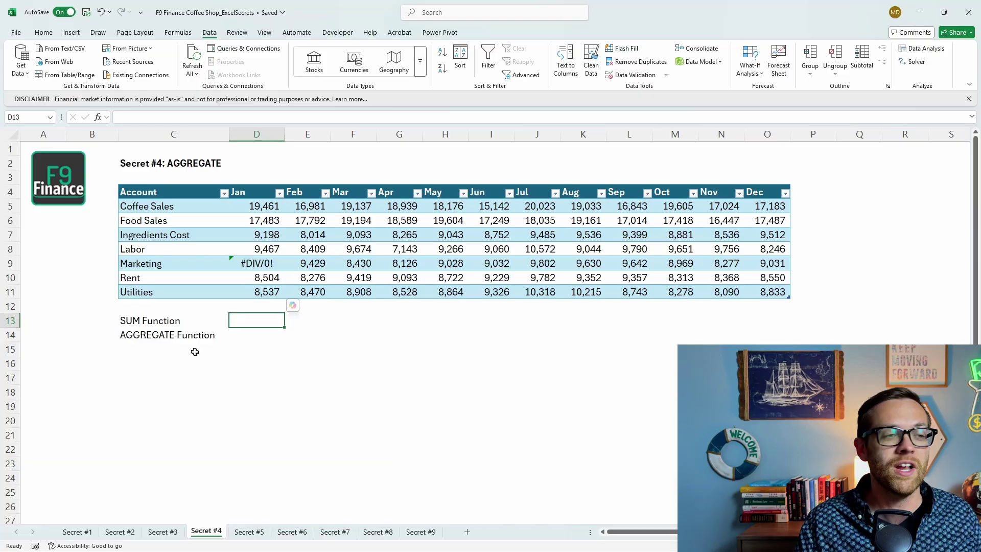
Step: On the Secret #4 sheet, enter =SUM(Table145[Jan]) in D13 and inspect the formulas behind the Marketing value and the sum
type("=SUM(")
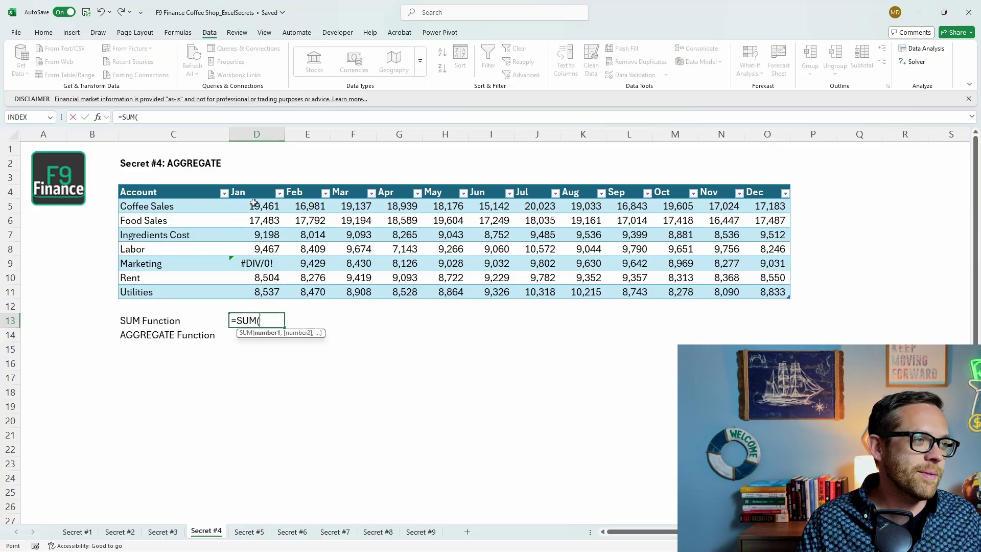
left_click_drag(253, 205, 261, 290)
type(")")
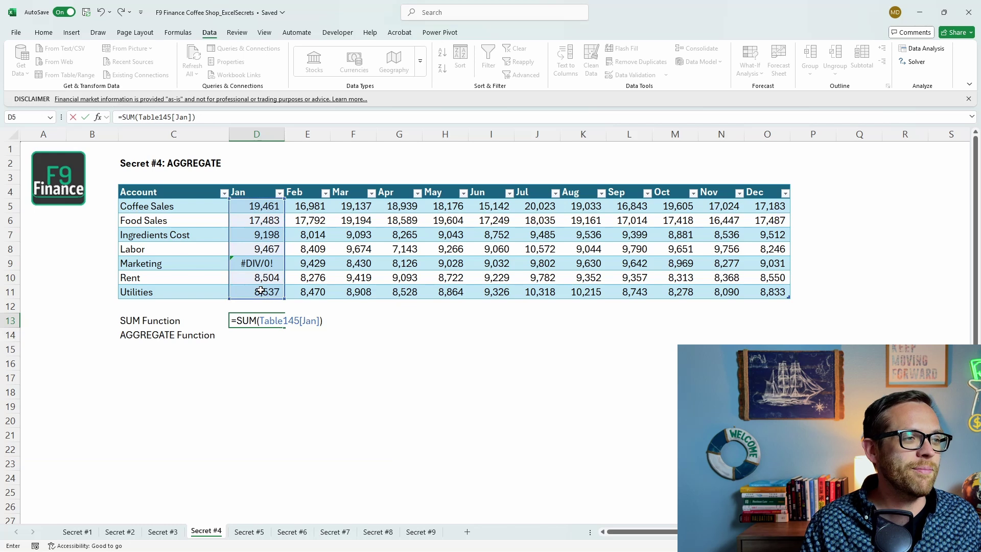
key("Return")
left_click(258, 263)
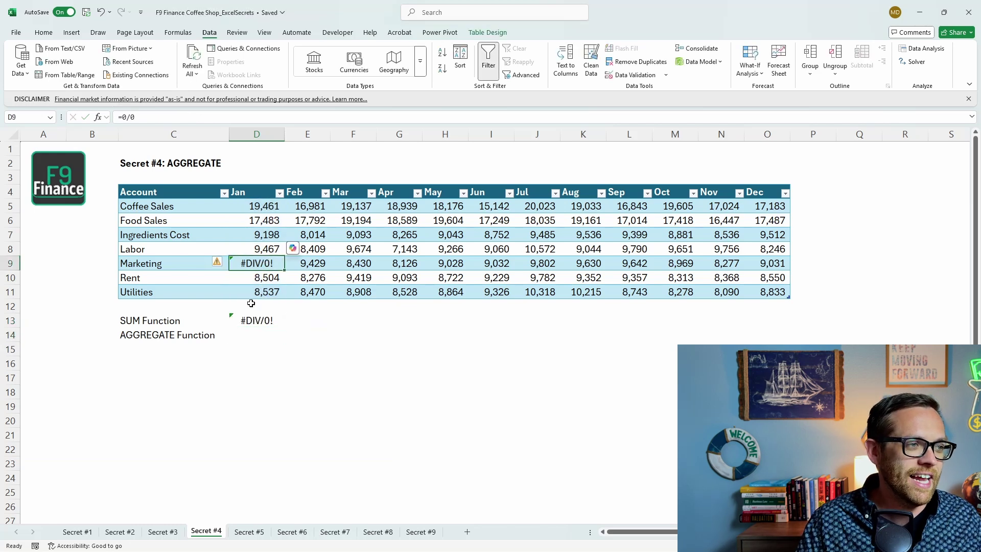
left_click(252, 321)
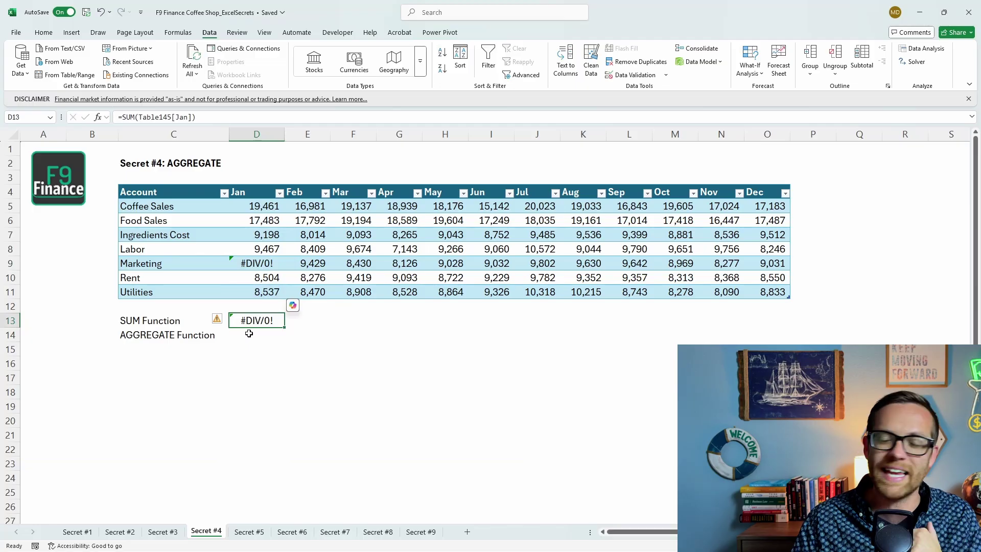
Step: Enter =AGGREGATE(9,7, Table145[Jan]) in D14 to sum January while ignoring hidden rows and error values
left_click(249, 333)
type("=AG")
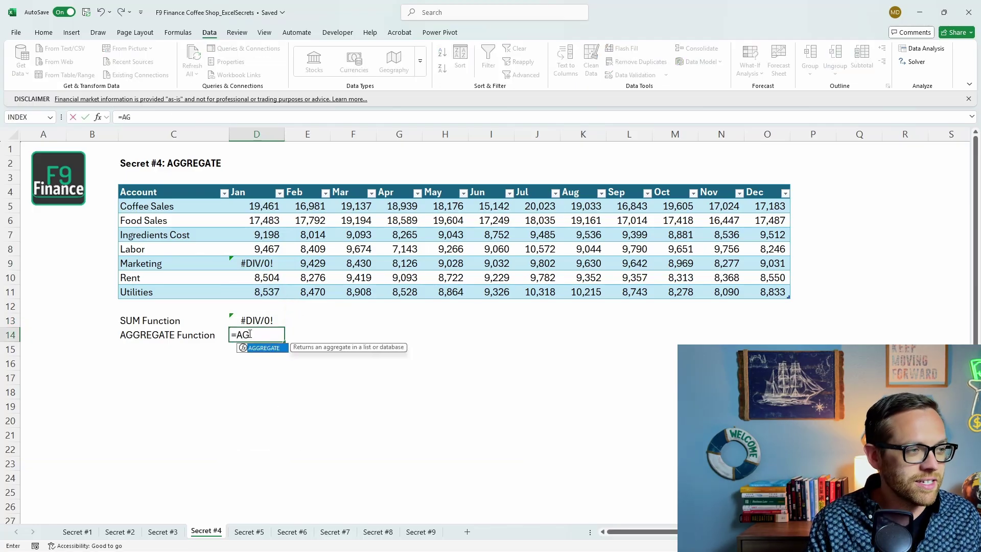
type("GREGATE")
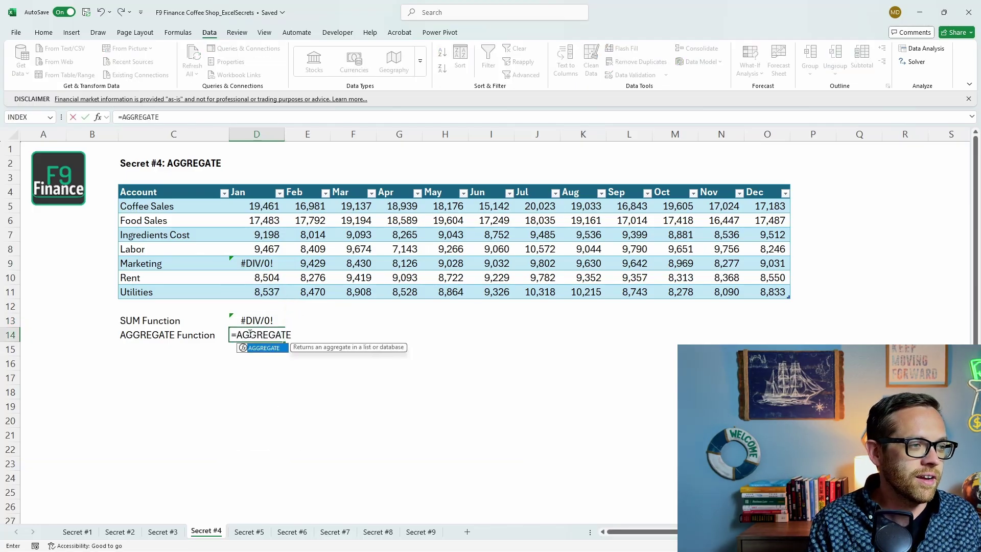
type("(")
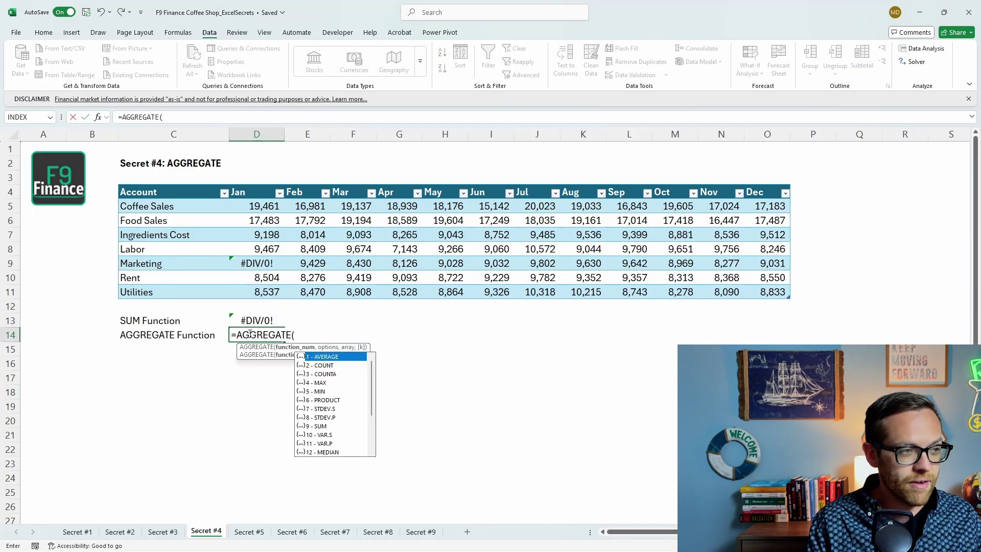
double_click(335, 426)
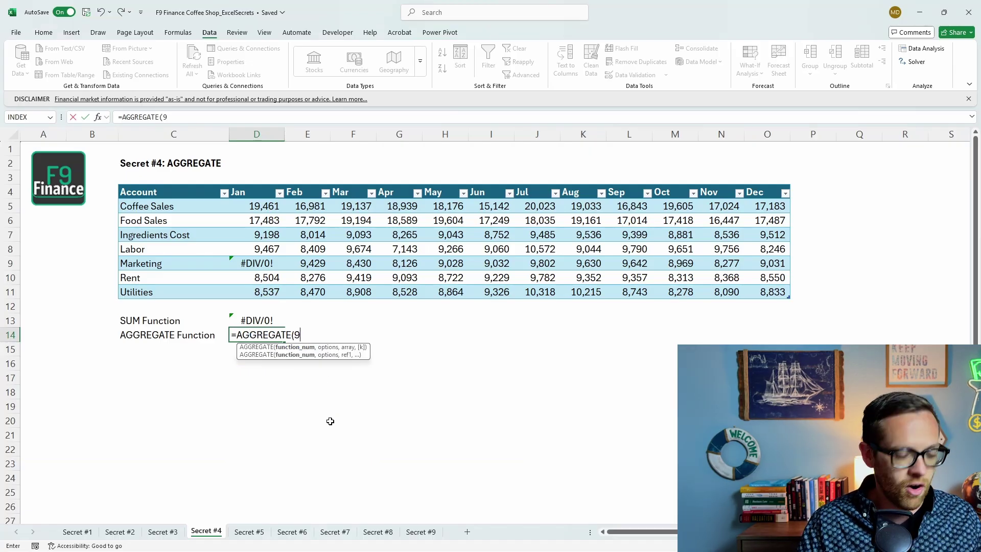
type(",")
key("BackSpace")
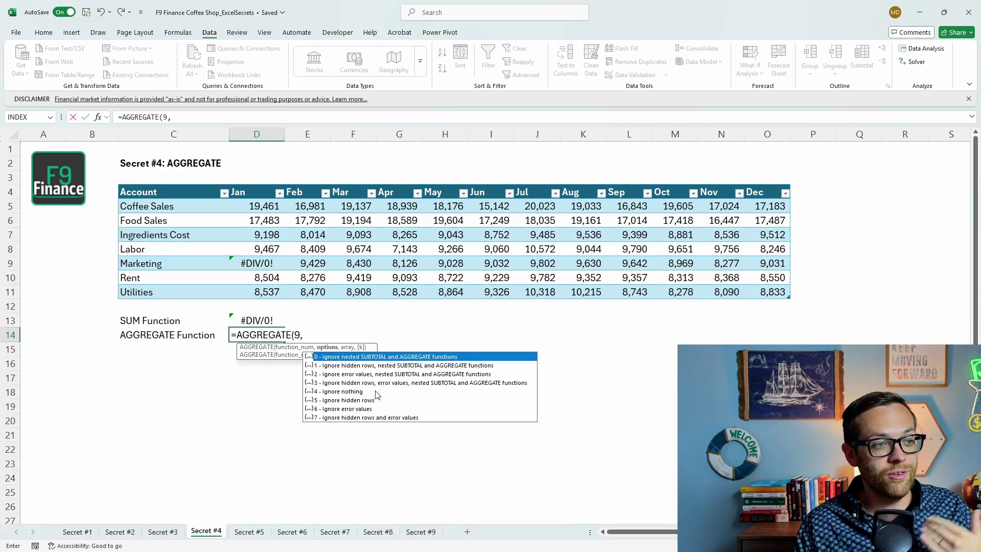
double_click(387, 417)
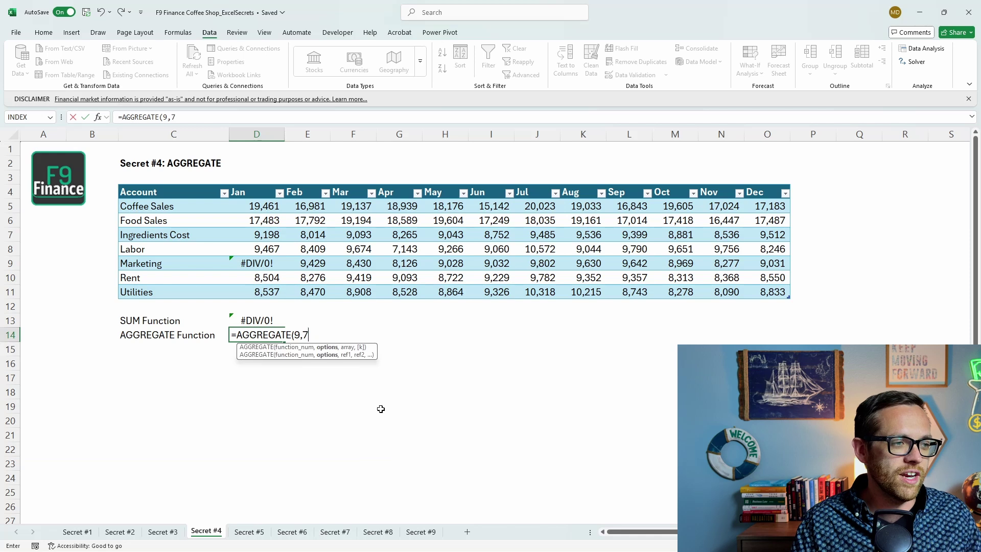
type(",")
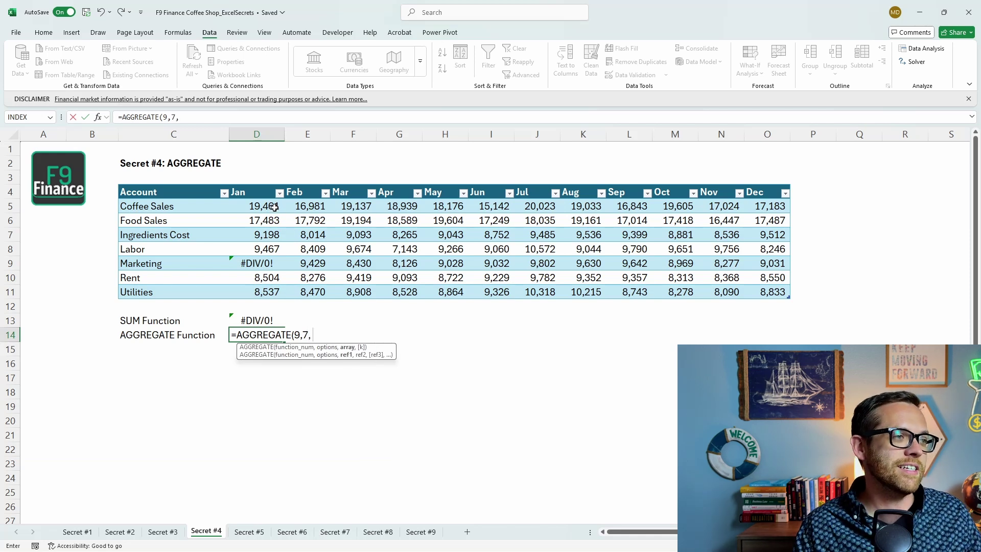
left_click_drag(275, 207, 263, 293)
type(")")
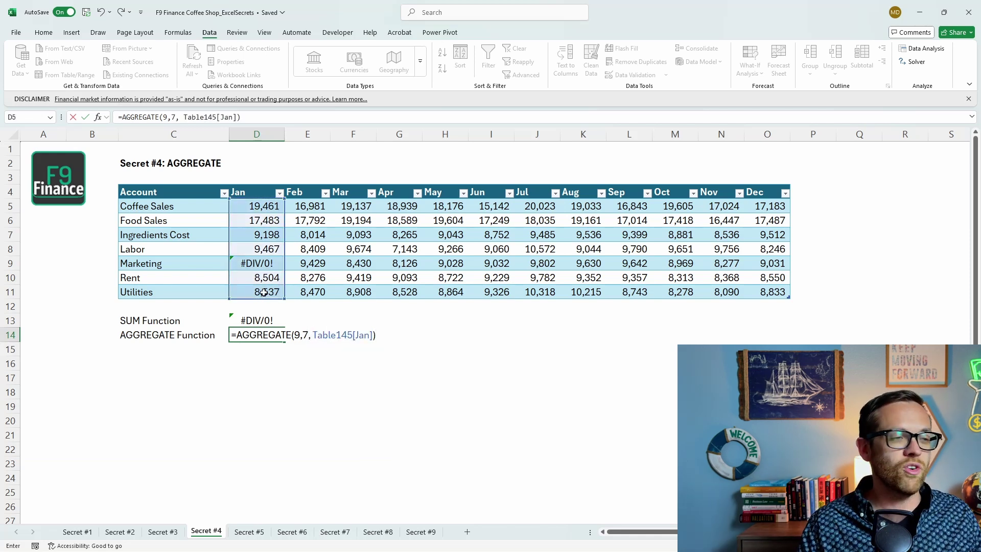
key("Return")
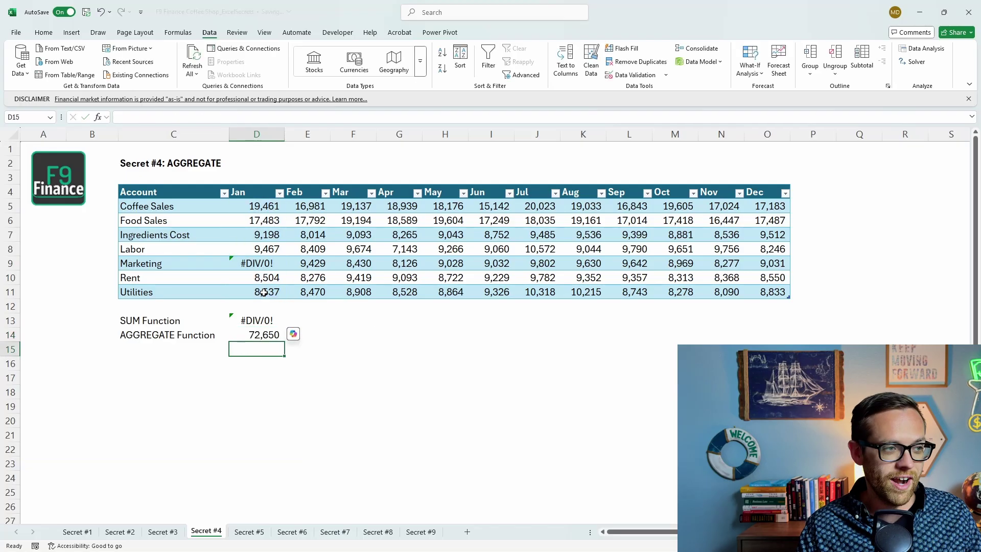
Step: Select the January amounts without the Marketing error, and filter the Account column to hide Coffee Sales and Food Sales
left_click_drag(256, 298, 258, 206)
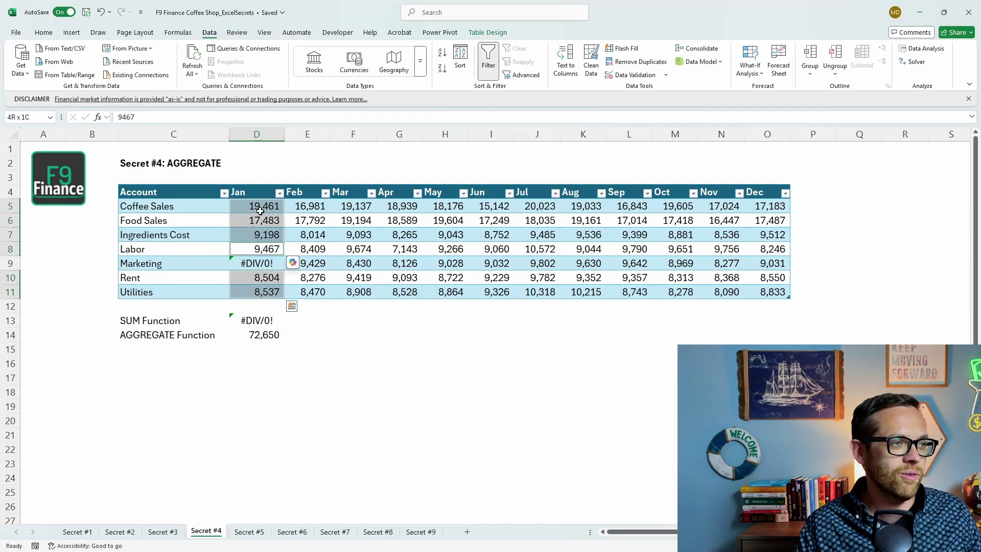
left_click(224, 194)
left_click(123, 336)
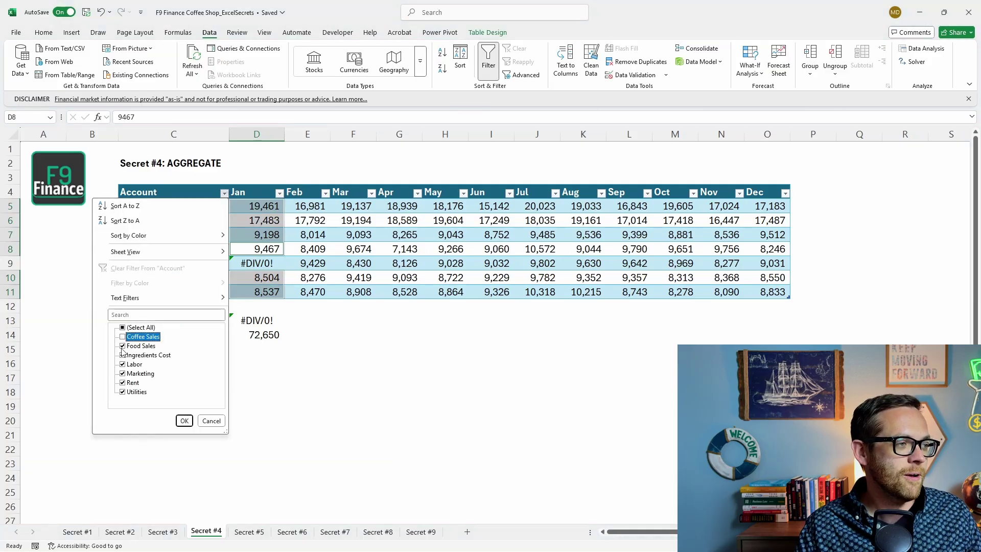
left_click(123, 346)
left_click(184, 420)
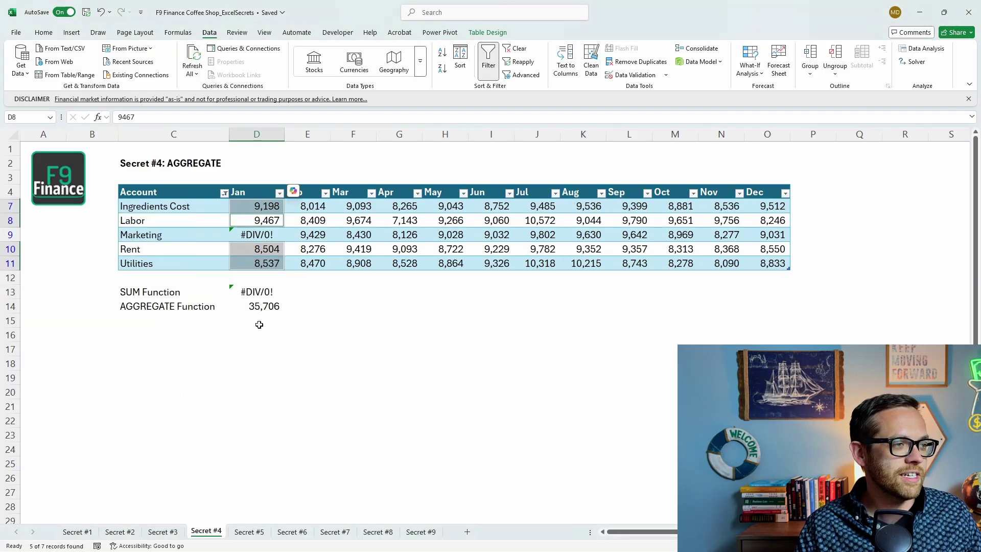
Step: Compare the filtered AGGREGATE and SUM formulas, and clear the error formula from Marketing's January cell
left_click(258, 306)
left_click(271, 292)
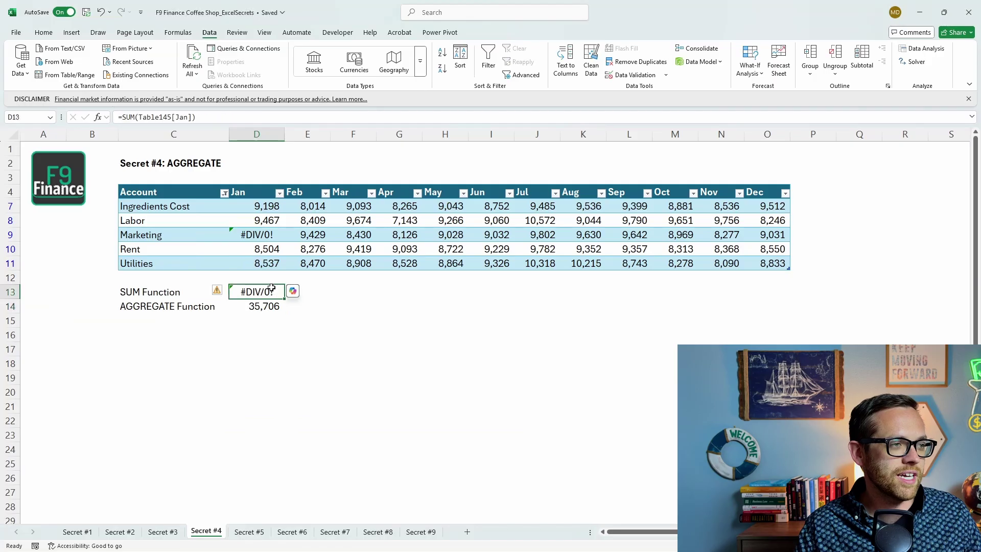
left_click(267, 234)
key("Delete")
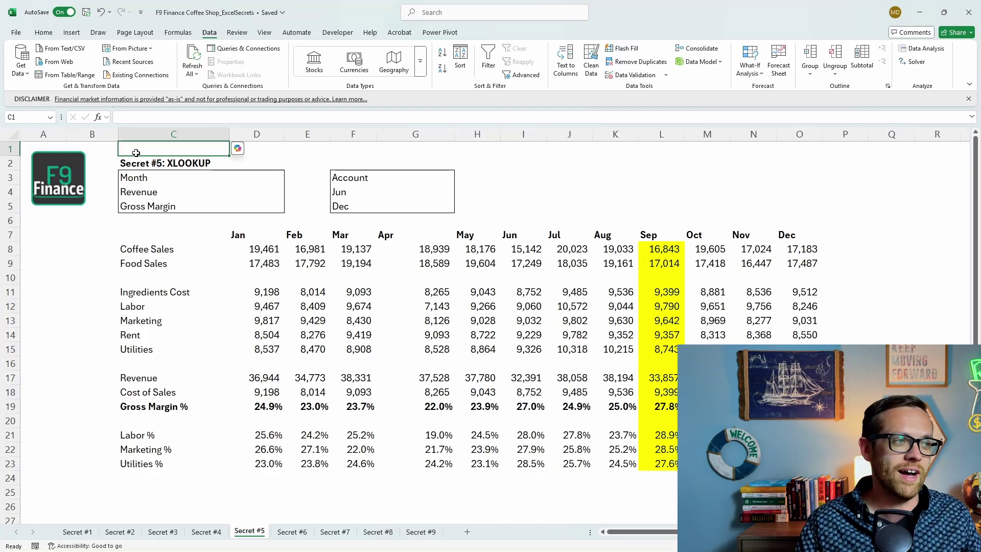
Step: On the Secret #5 sheet, enter Jun as the Month in D3
left_click(217, 177)
left_click(254, 177)
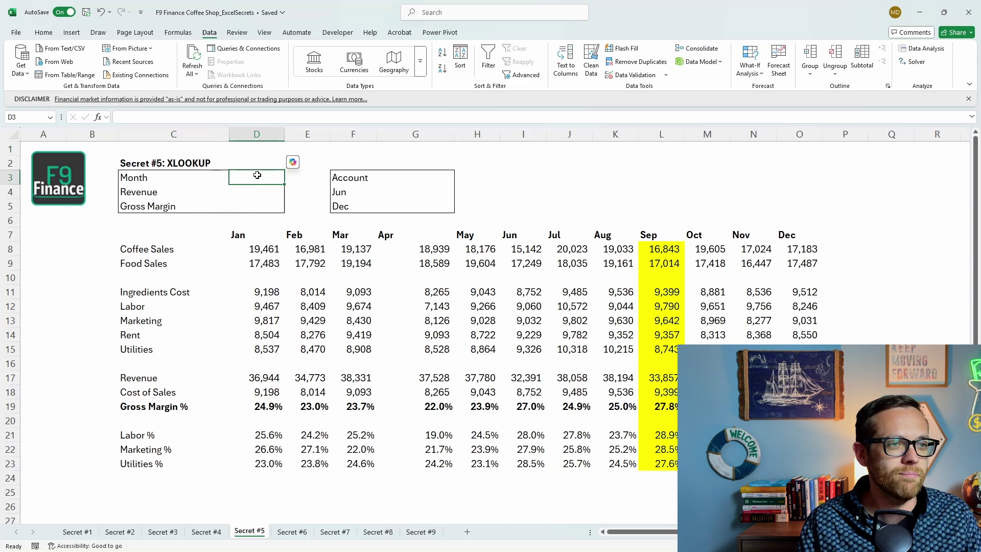
type("Jun")
key("Return")
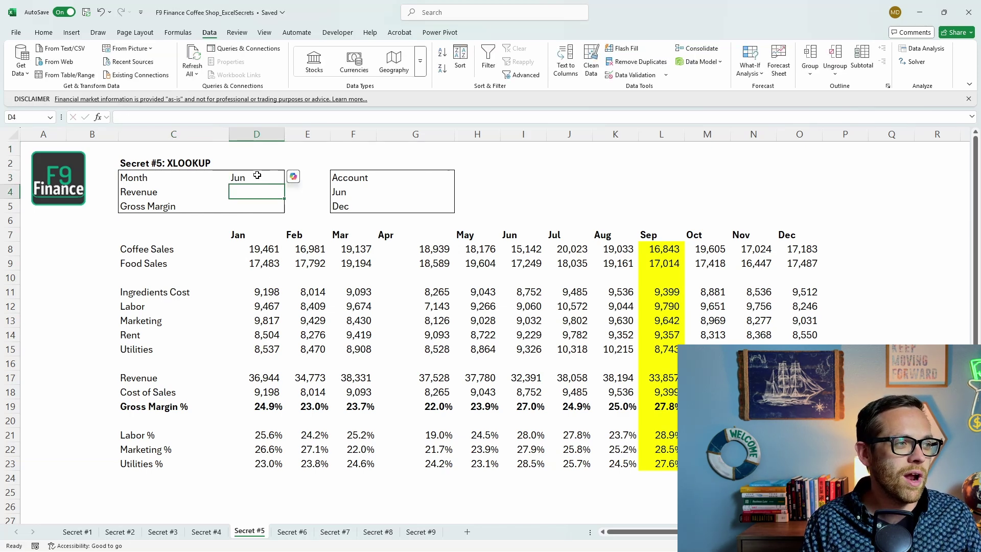
Step: Enter =XLOOKUP(C4, $C$8:$C$23, I8:I23) in D4 to look up June's Revenue
type("=")
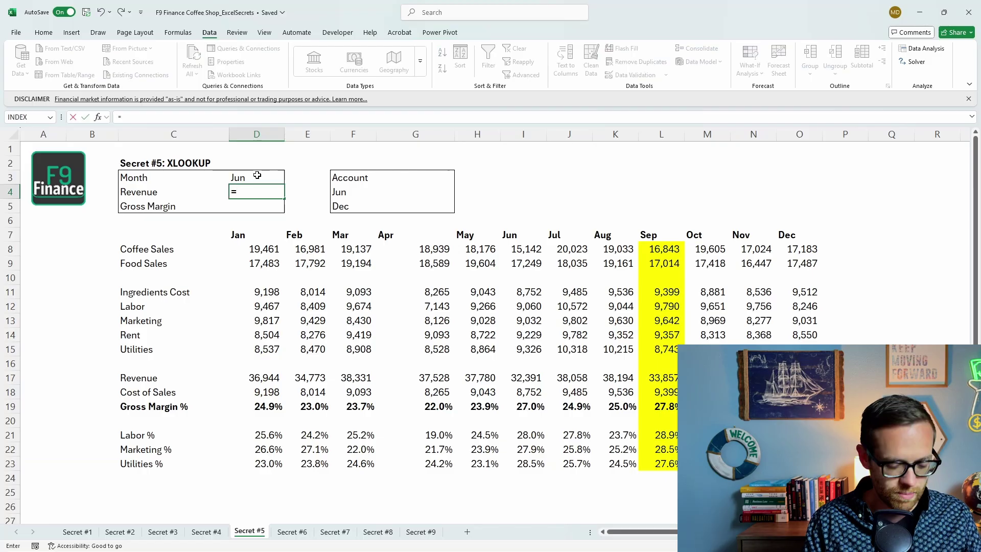
type("XL00KUP(")
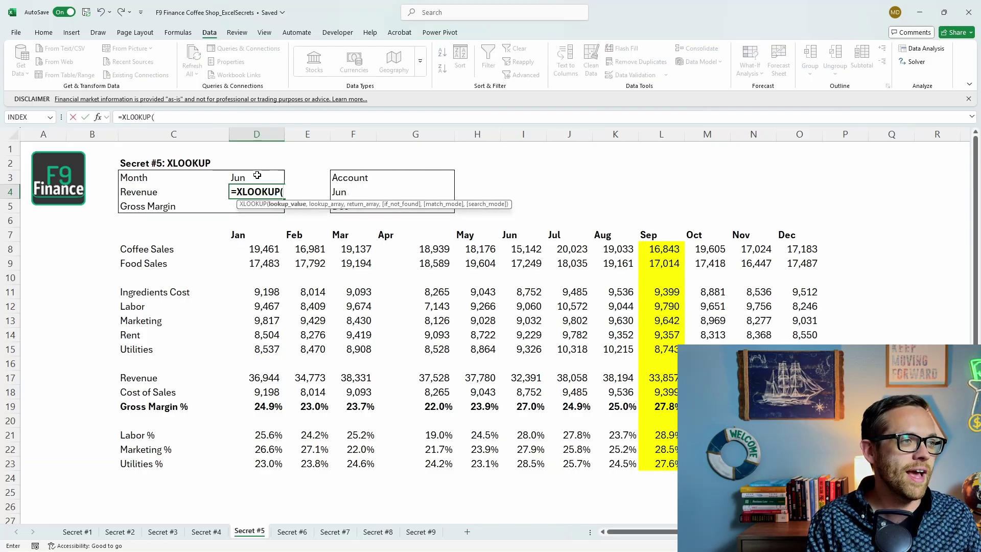
left_click(185, 191)
type(",")
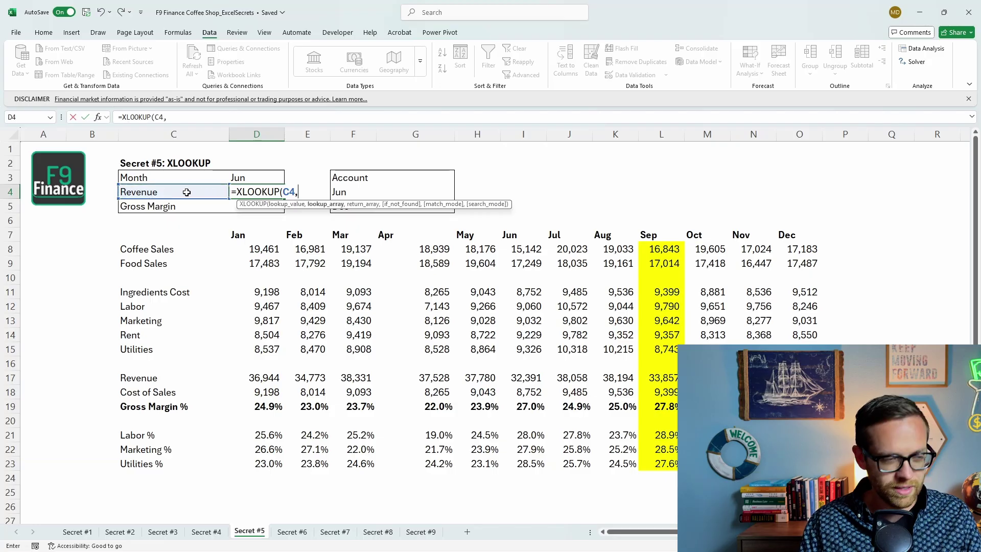
left_click_drag(170, 249, 163, 463)
key("F4")
type(",")
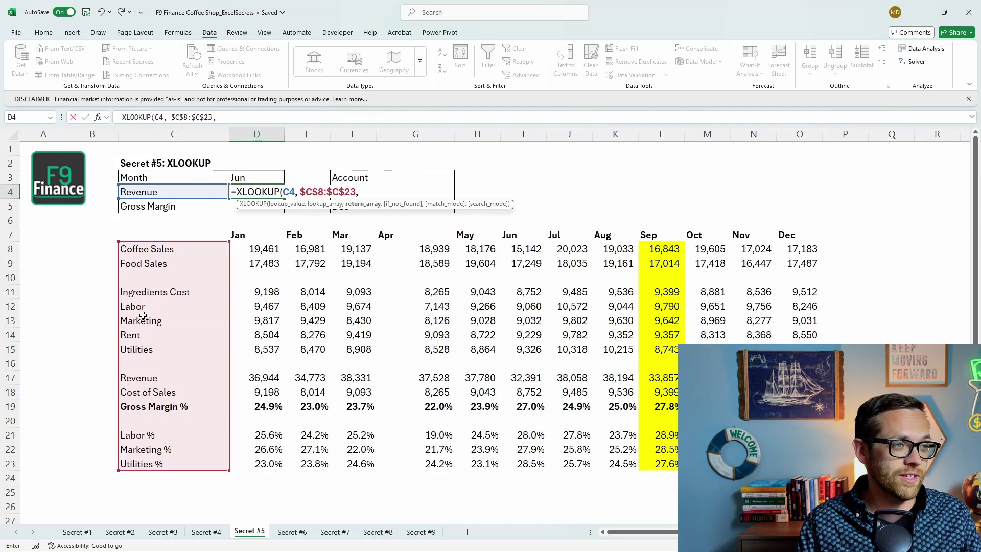
left_click_drag(526, 249, 533, 460)
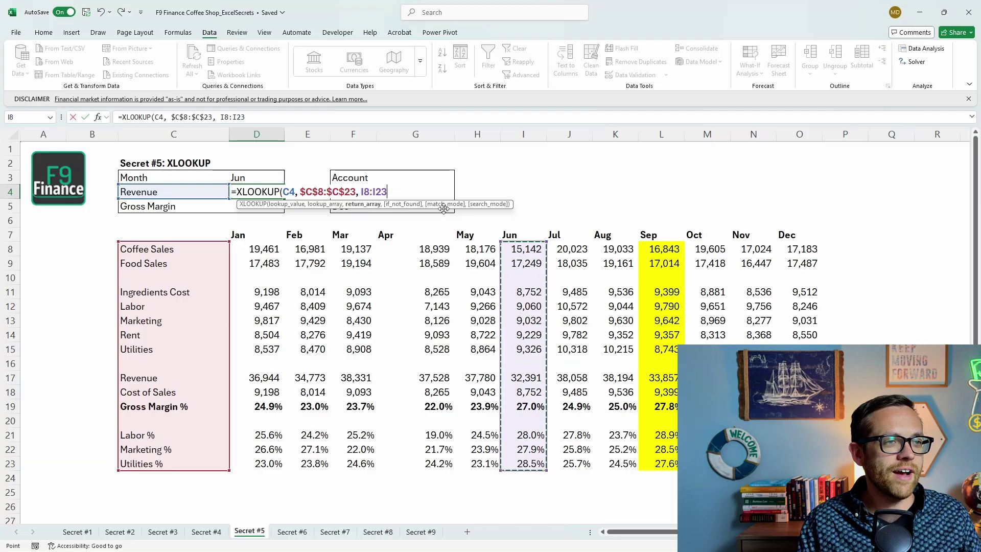
type(",")
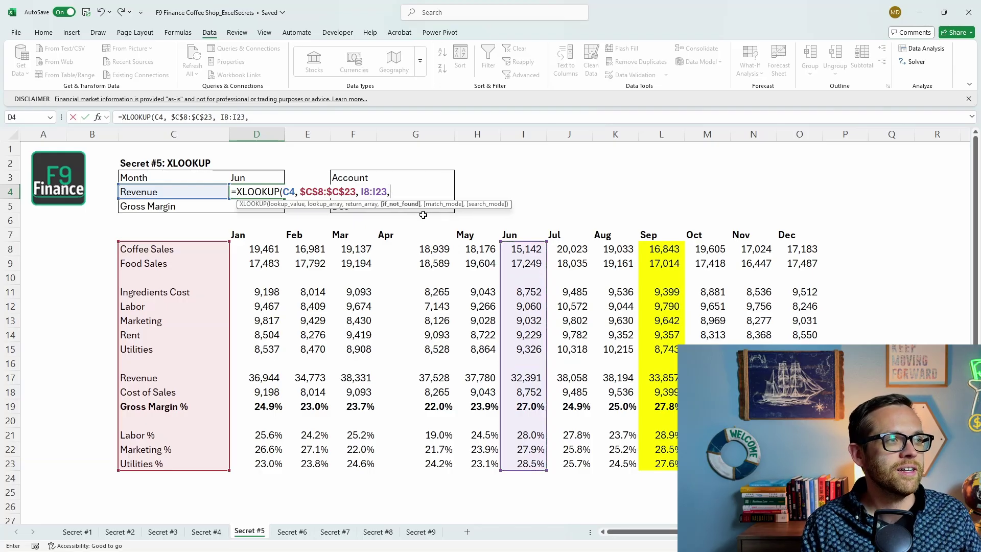
key("BackSpace")
type(")")
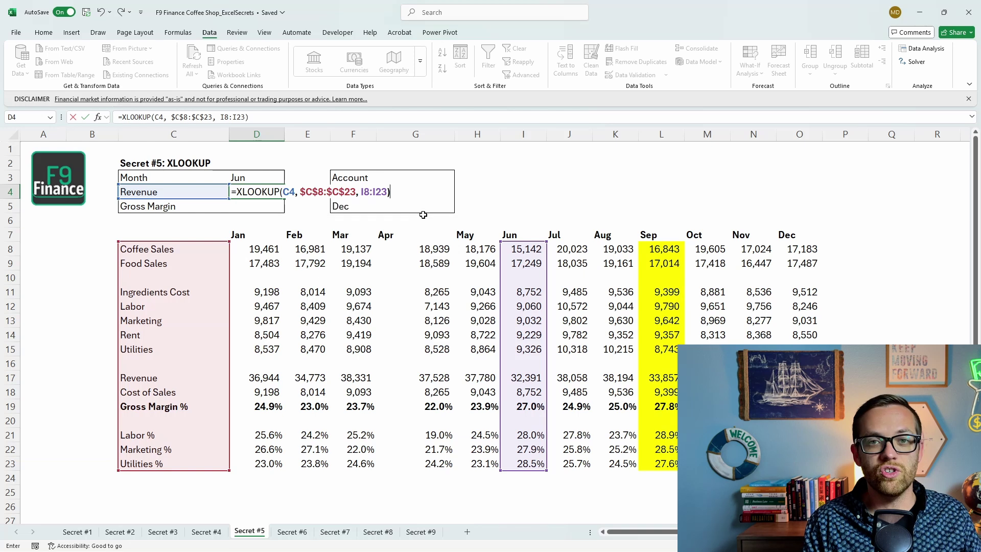
key("Return")
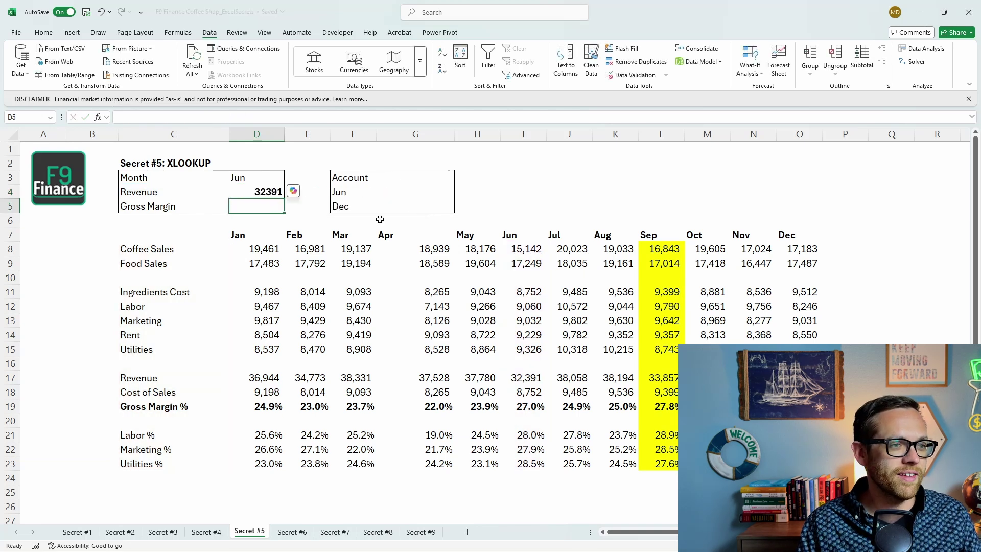
Step: Lock the return range in D4 as $I$8:$I$23 and paste only its formula into D5 for Gross Margin %
left_click(269, 192)
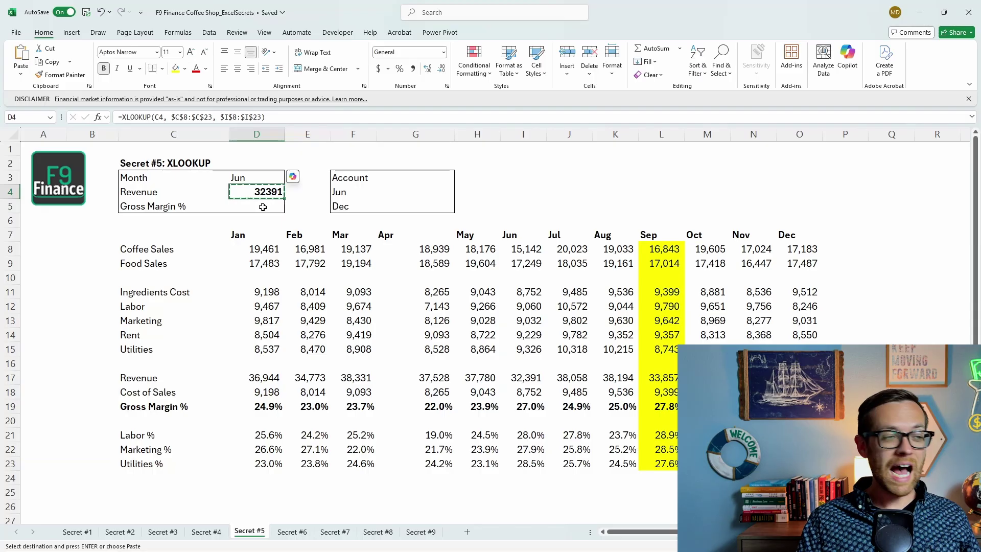
left_click(262, 207)
key("ctrl+alt+v")
left_click(235, 200)
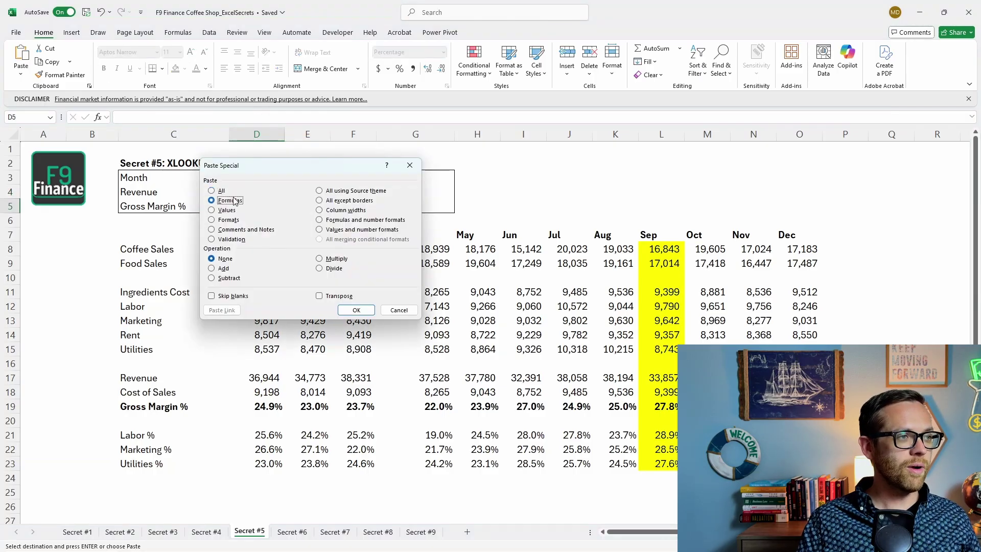
left_click(347, 309)
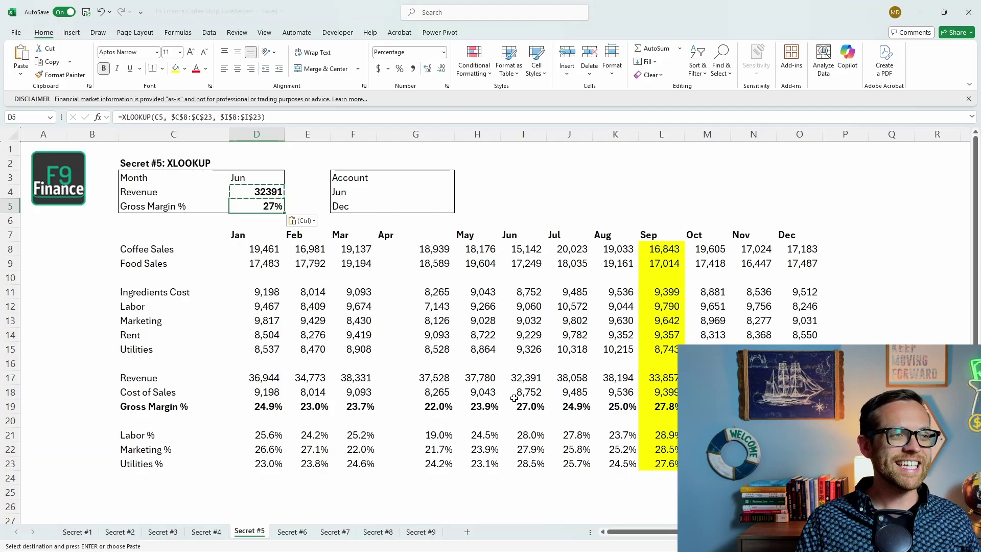
Step: Enter Labor as the Account in G3
left_click(423, 178)
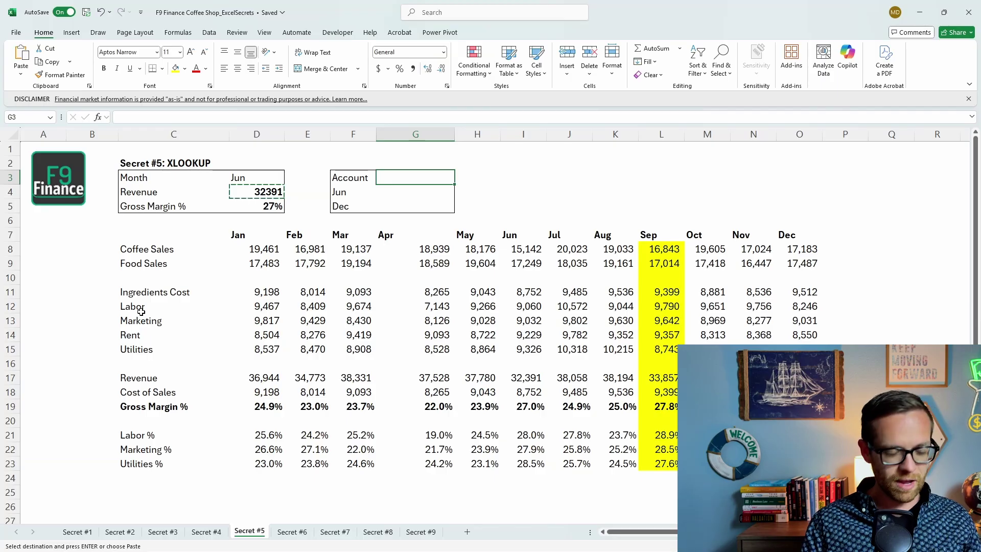
type("Labor")
key("Return")
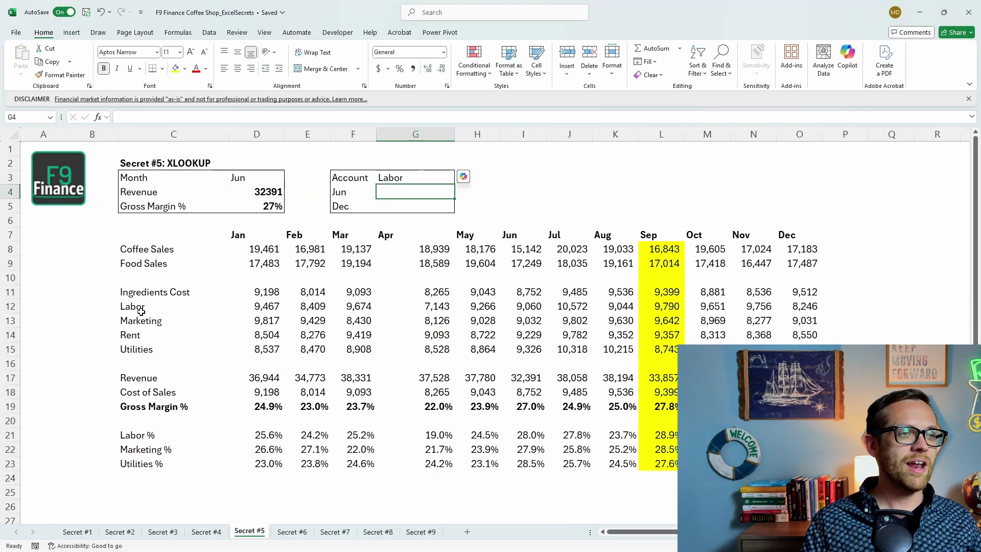
Step: Enter =XLOOKUP(F4, $D$7:$O$7, $D$12:$O$12) in G4 to look up June's Labor and check it against the table
type("=X")
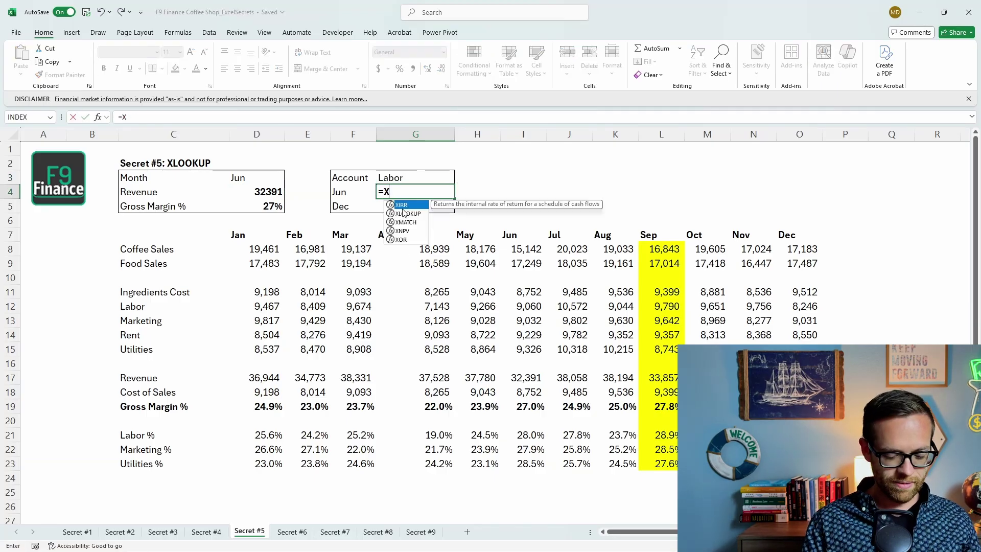
type("LOOKUP(")
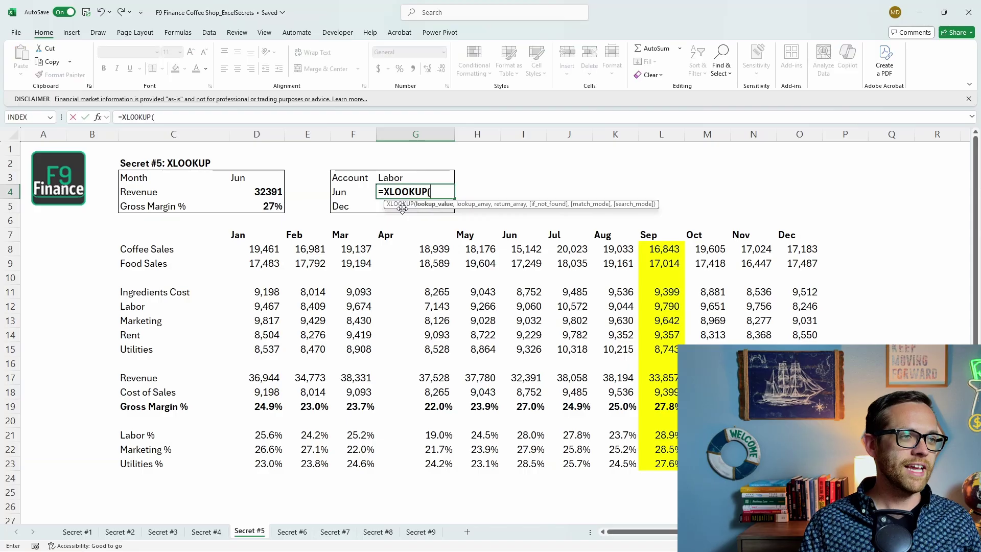
left_click(358, 192)
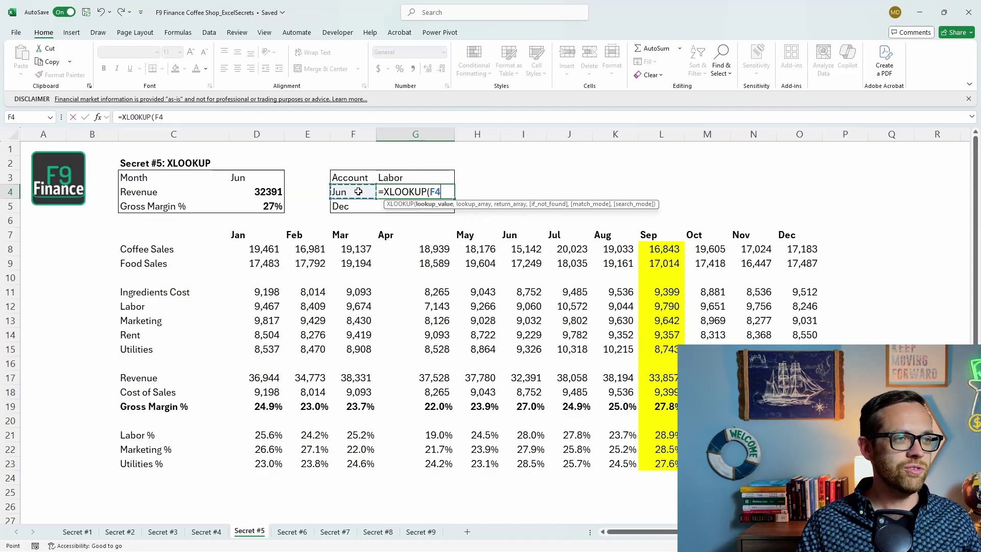
type(",")
left_click_drag(269, 237, 775, 237)
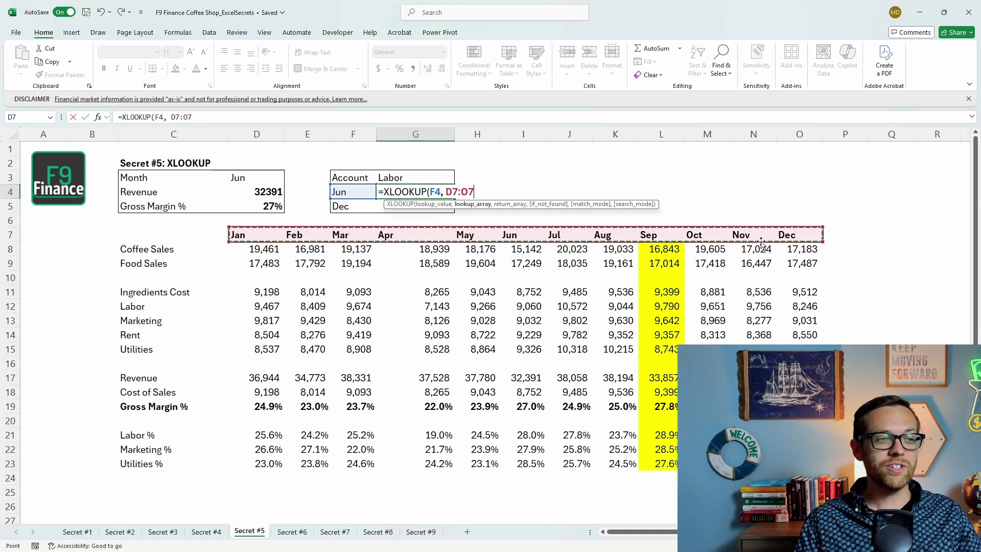
key("F4")
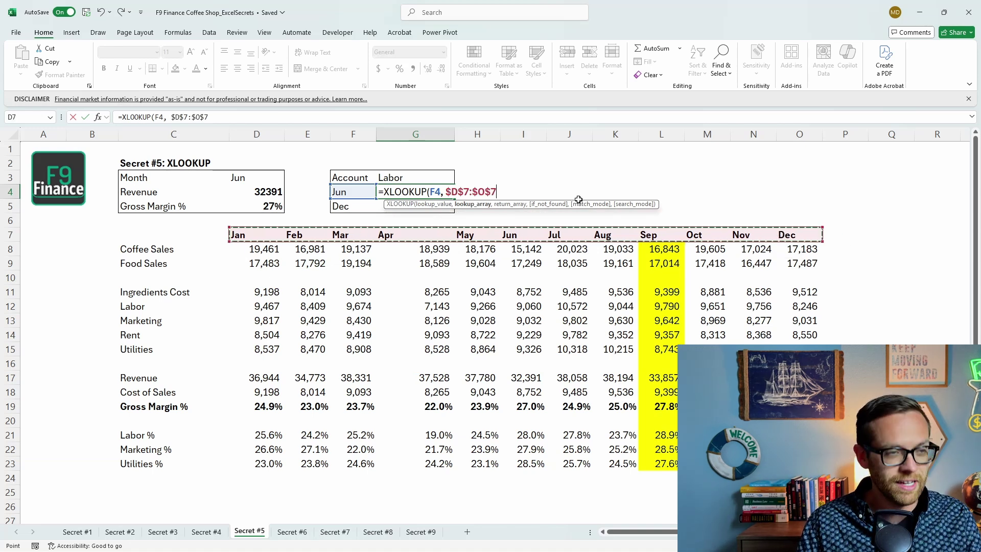
type(",")
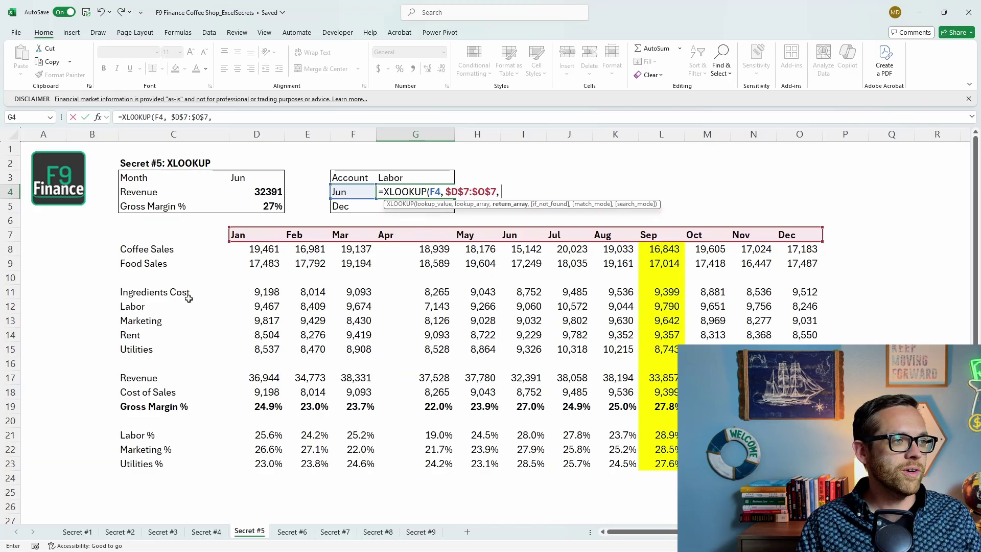
left_click_drag(264, 309, 778, 309)
key("F4")
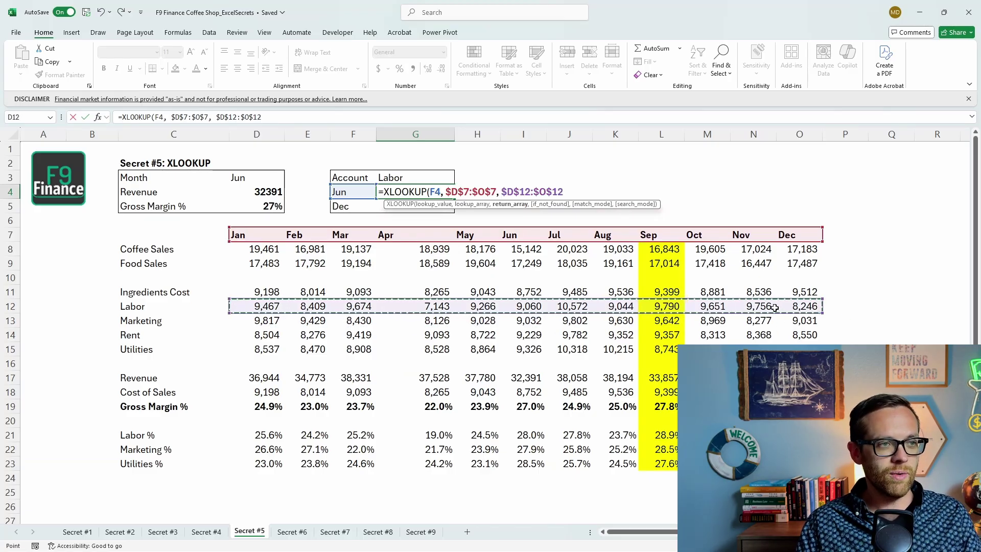
type(")")
key("ctrl+Return")
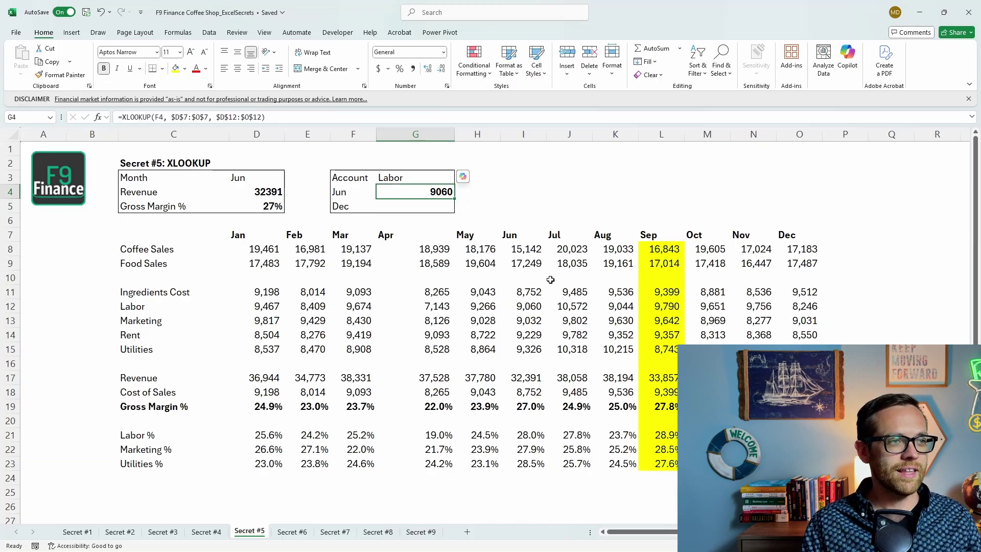
left_click(534, 310)
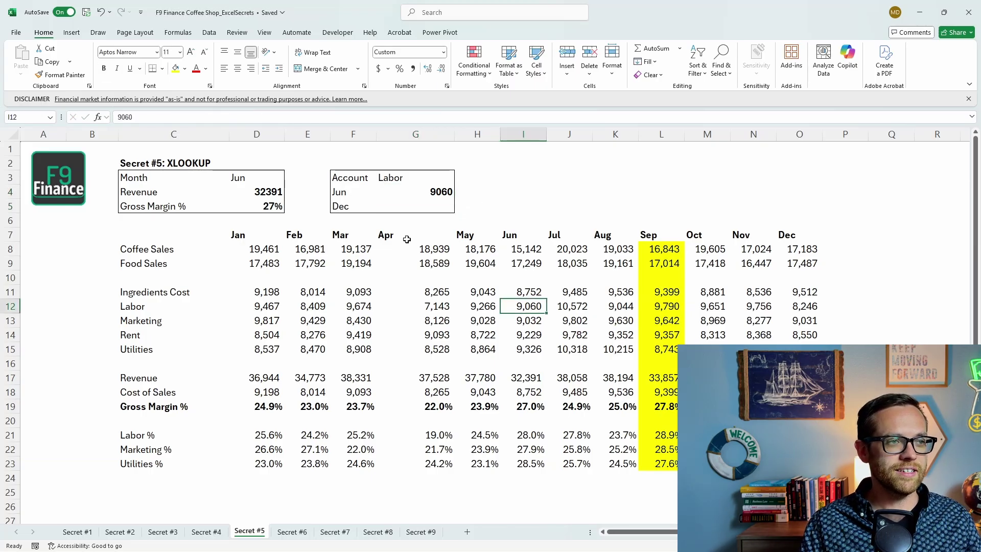
Step: Copy G4 and paste only its formula into G5 for Dec, checking it against December's Labor figure
left_click(443, 191)
key("ctrl+c")
key("Down")
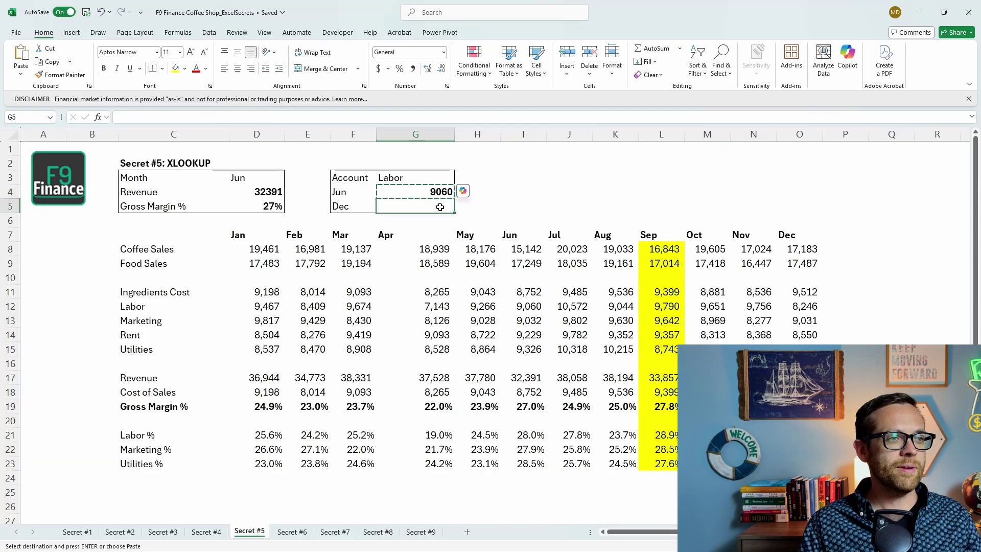
key("ctrl+alt+v")
left_click(230, 200)
left_click(356, 309)
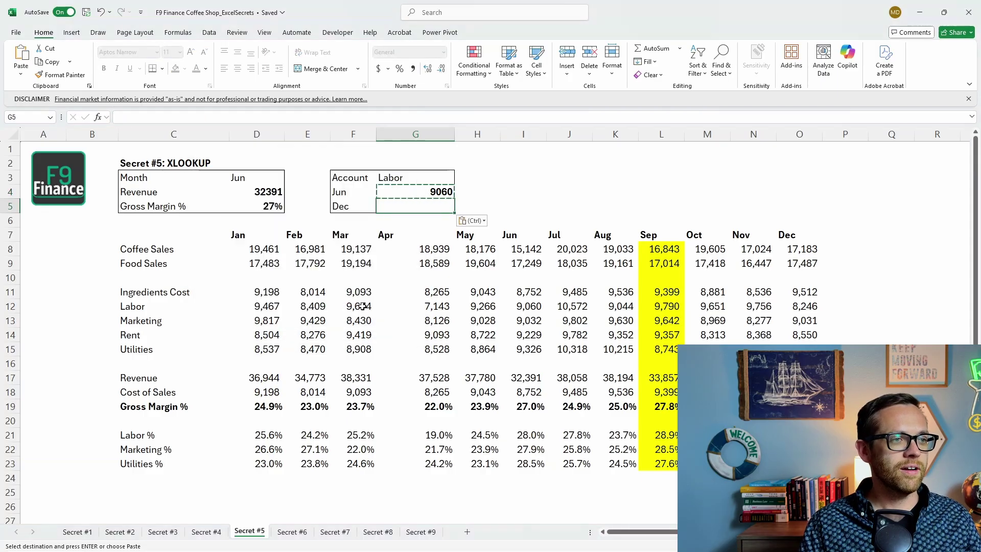
left_click(795, 306)
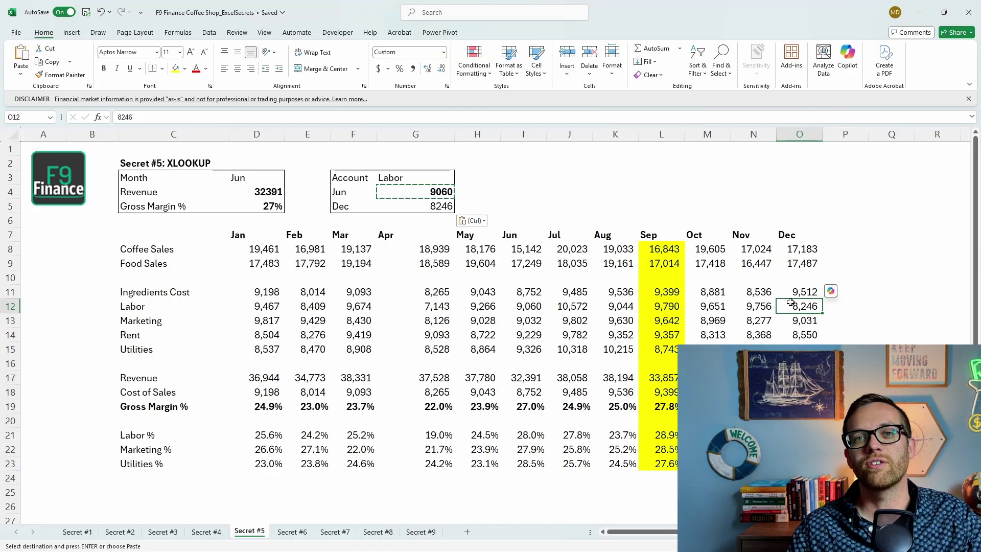
Step: On the Secret #6 sheet, enter =UNIQUE(E6:E105) in L6 to list the unique drinks sold
key("ctrl+Page_Down")
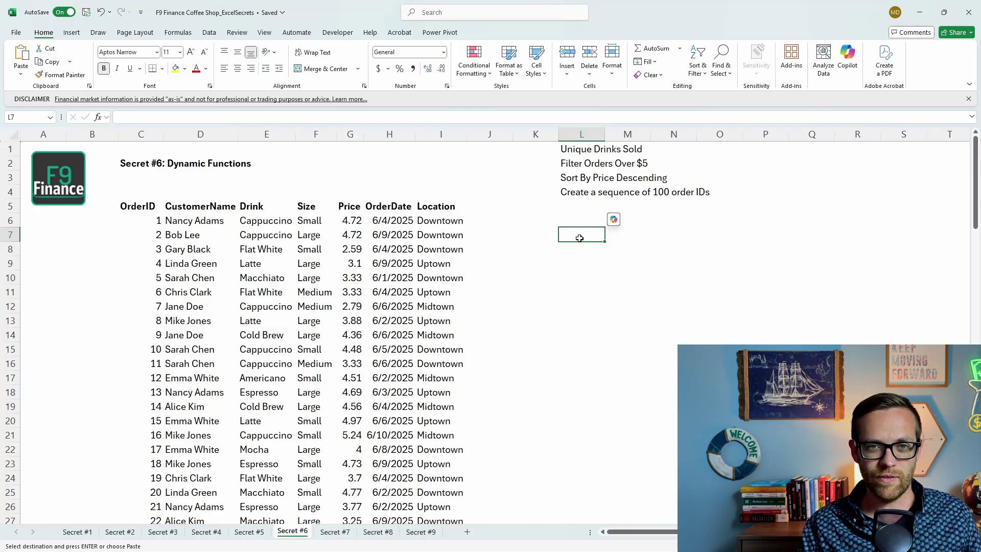
key("Up")
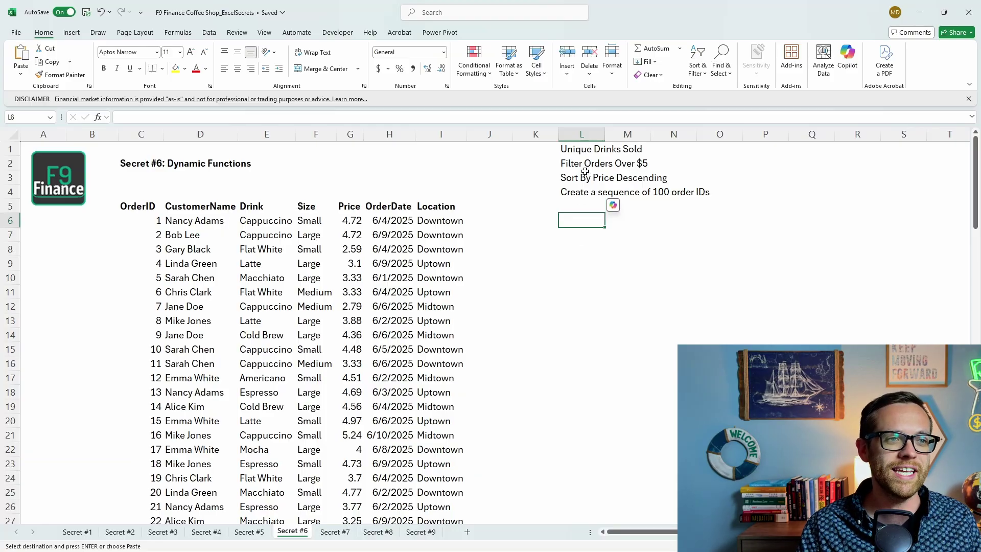
type("=UNIQUE")
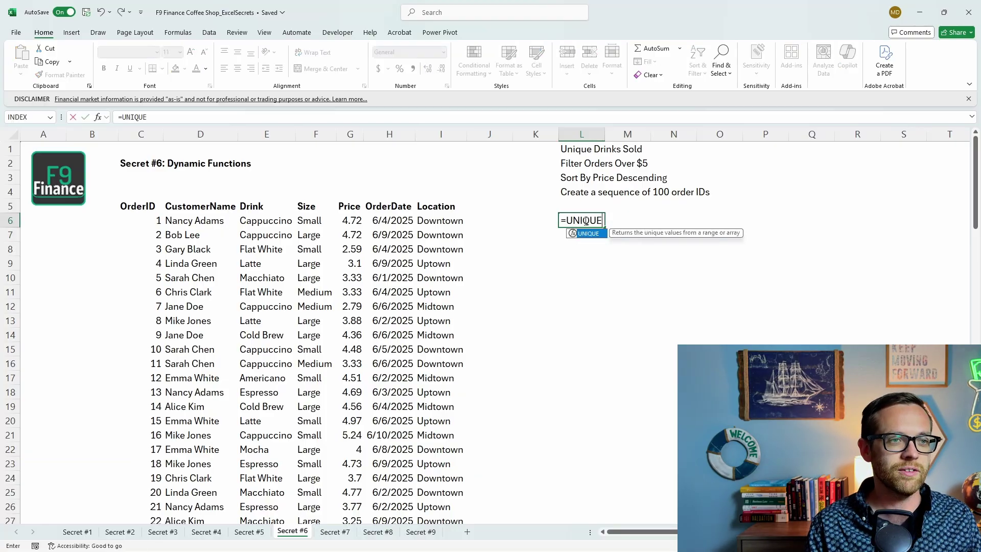
type("(")
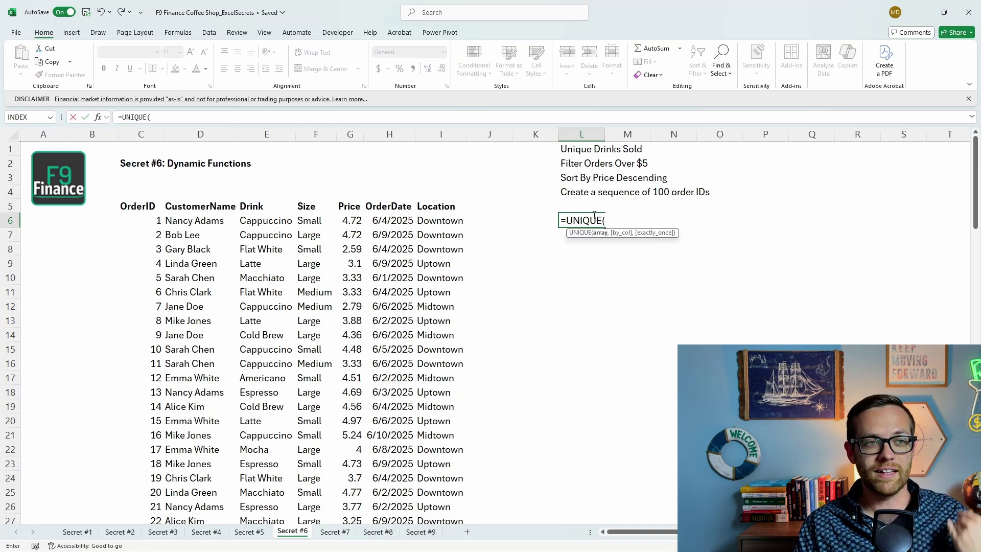
left_click(255, 218)
key("ctrl+shift+Down")
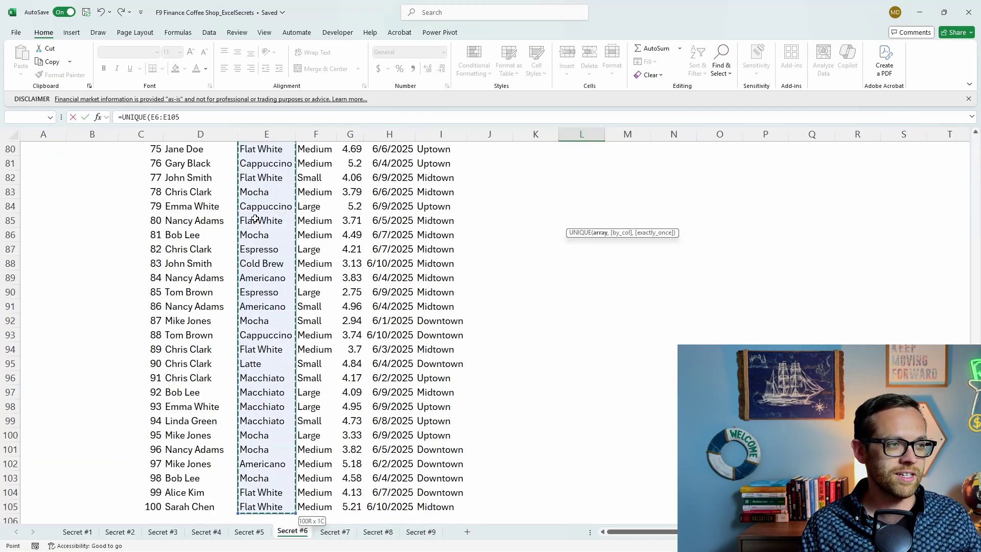
key("ctrl+Return")
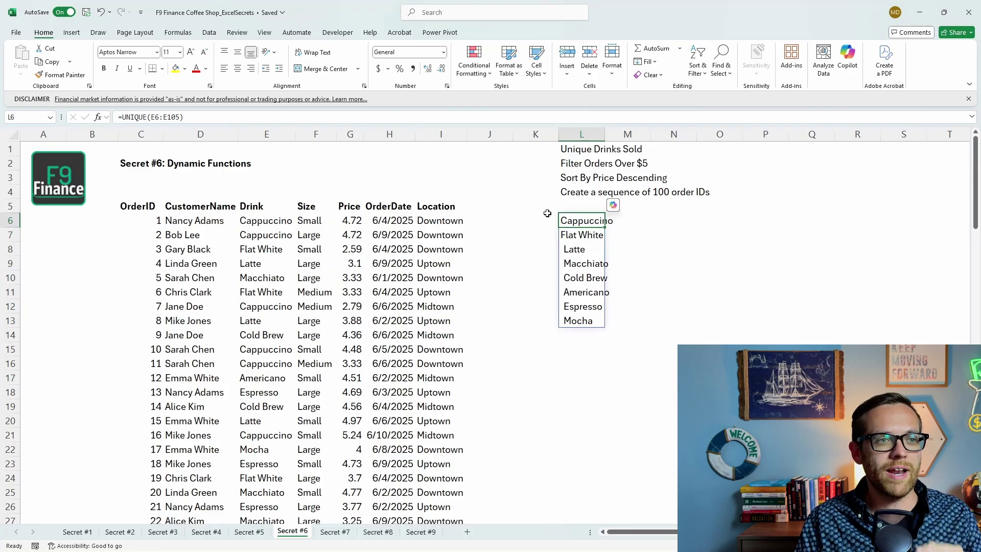
Step: Change the drink for order 8 in E13 to Tea and check the unique drinks list in column L
left_click(263, 321)
type("Tea")
key("Return")
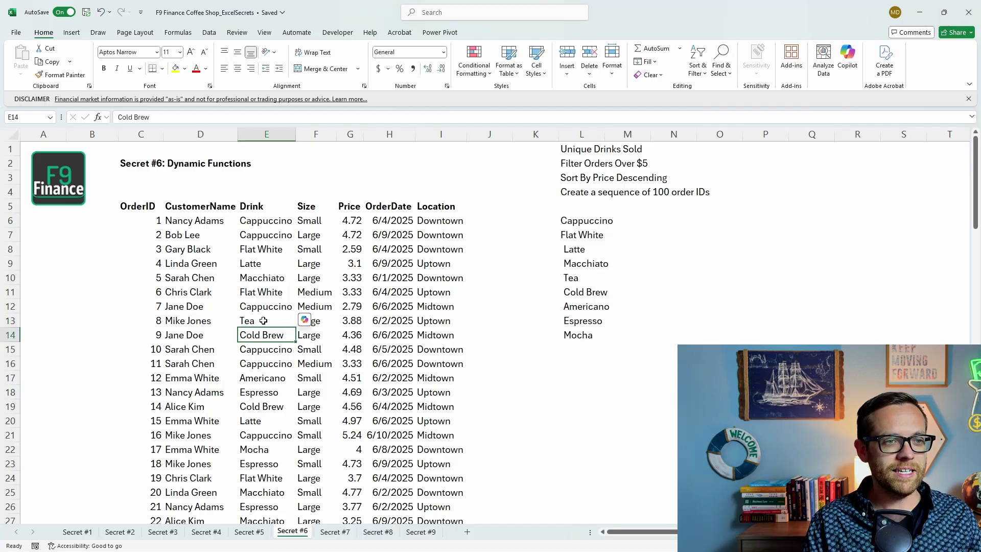
left_click(567, 276)
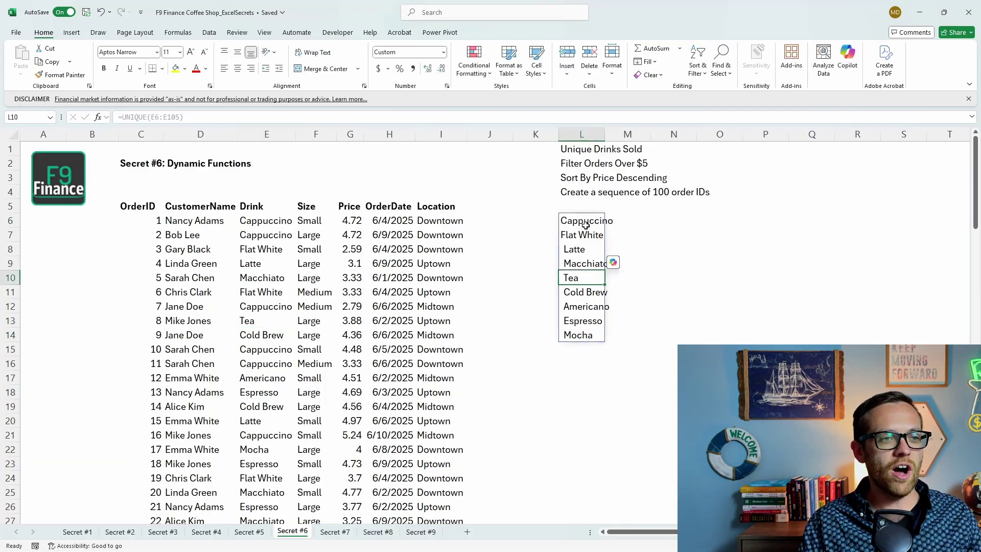
left_click_drag(585, 221, 584, 337)
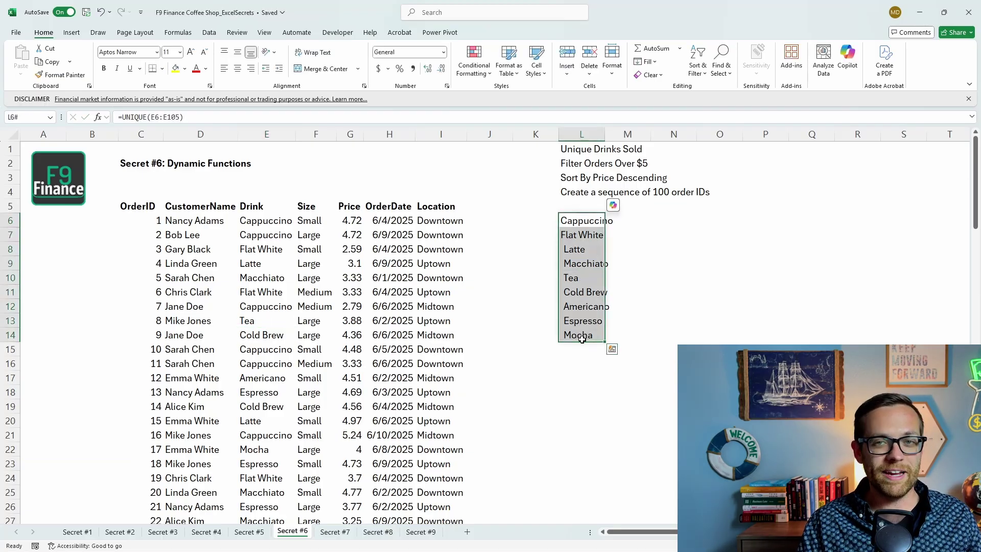
left_click_drag(572, 223, 590, 490)
left_click(275, 297)
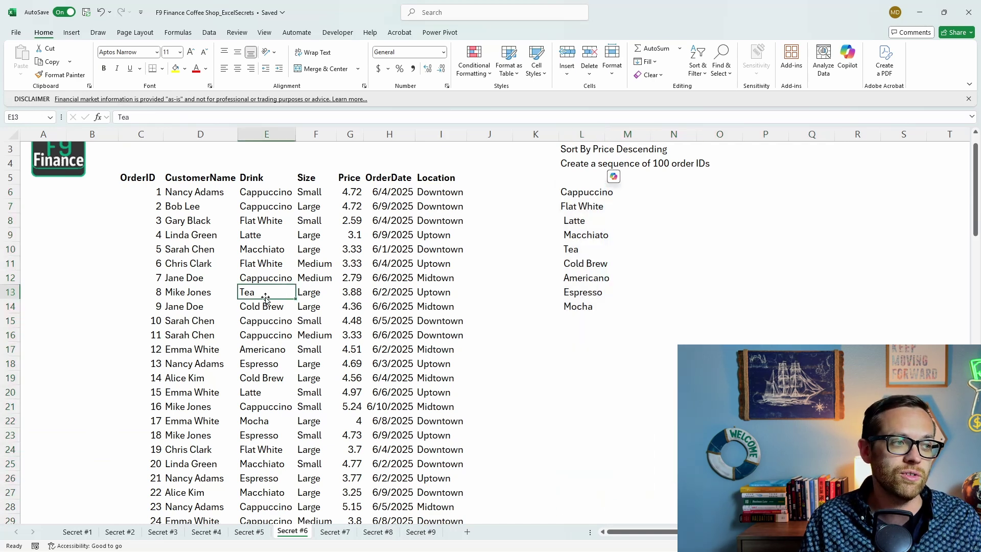
Step: Replace the formula in L6 with =FILTER($G$6:$G$105, $G$6:$G$105>5) to list order prices over $5
scroll(266, 215, "up", 1)
type("=FI")
type("LTER(")
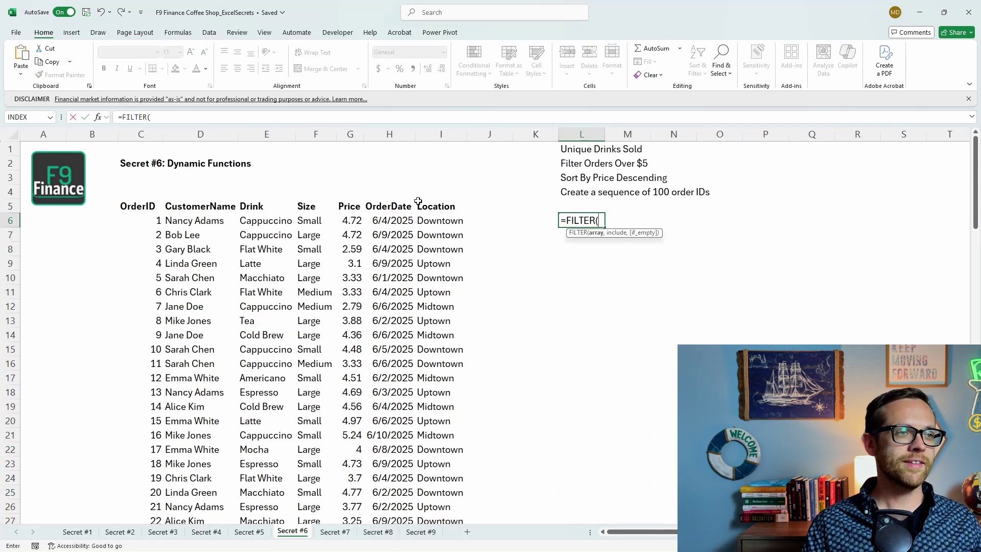
left_click(352, 221)
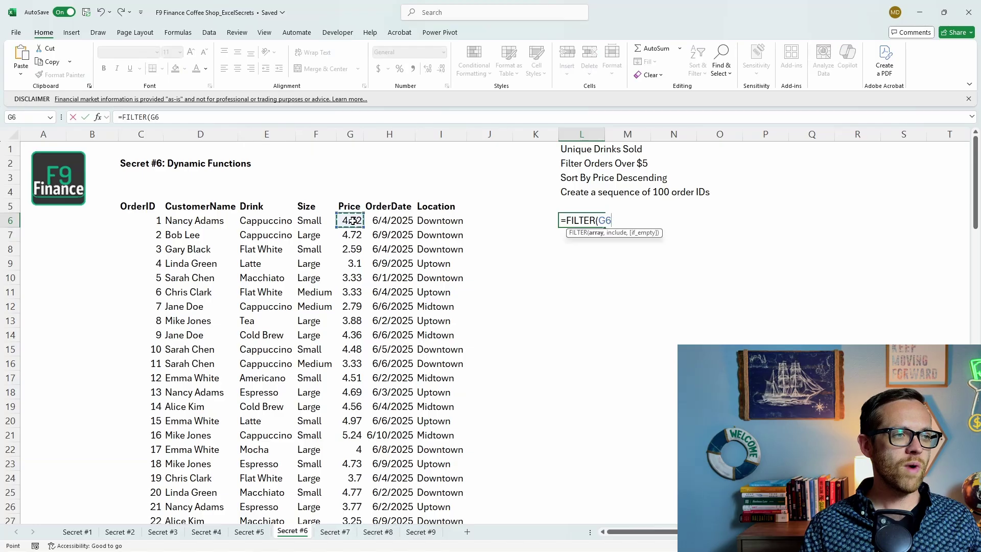
key("ctrl+shift+Down")
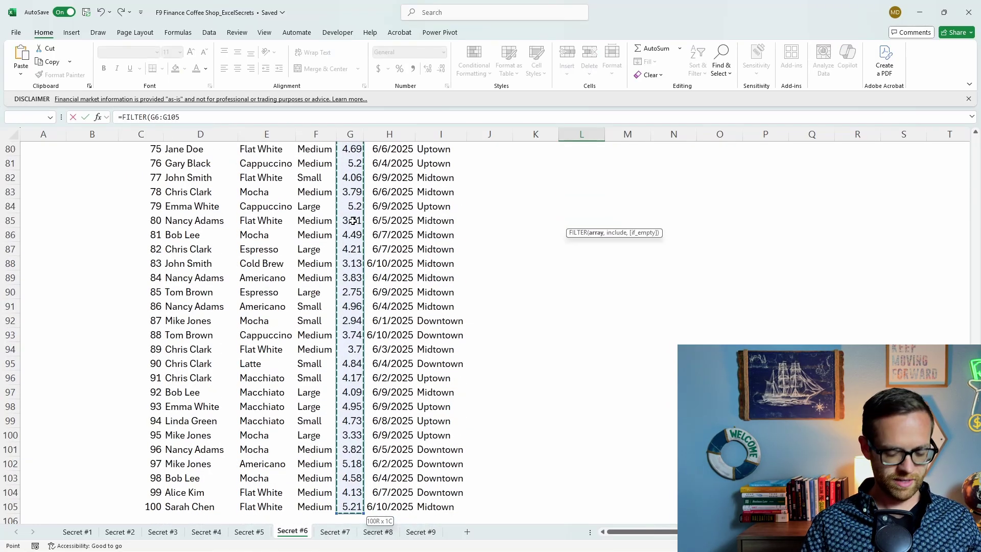
key("F4")
type(",")
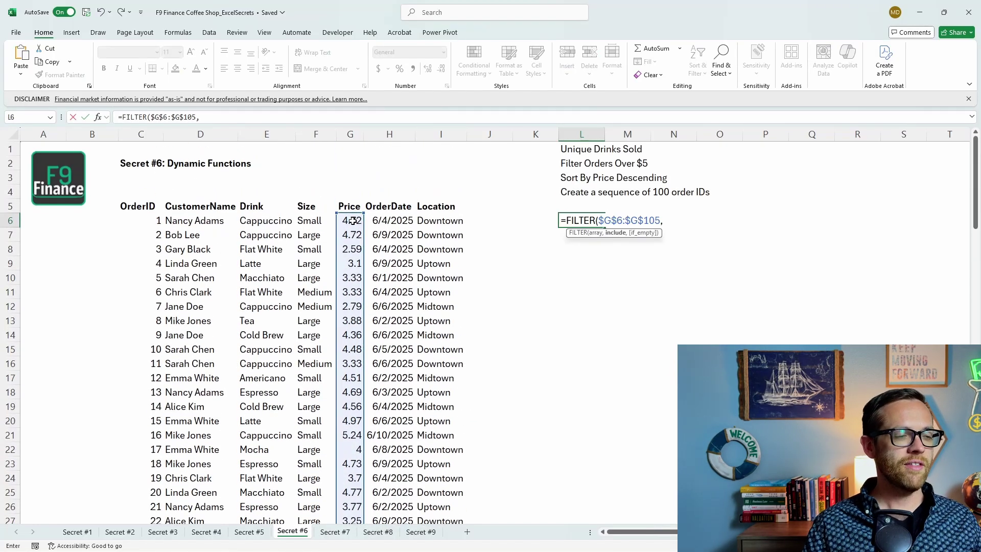
left_click(353, 221)
key("ctrl+shift+Down")
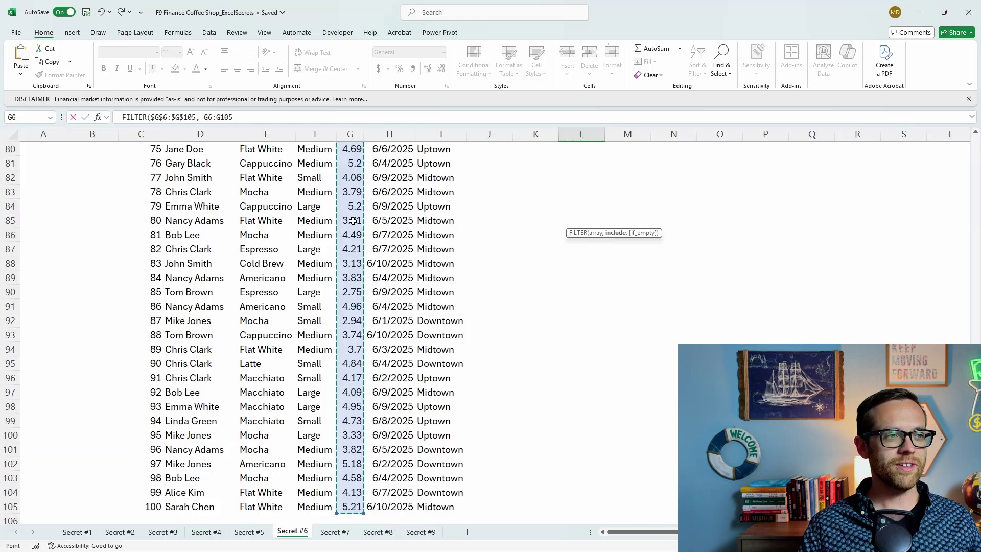
key("F4")
left_click(314, 117)
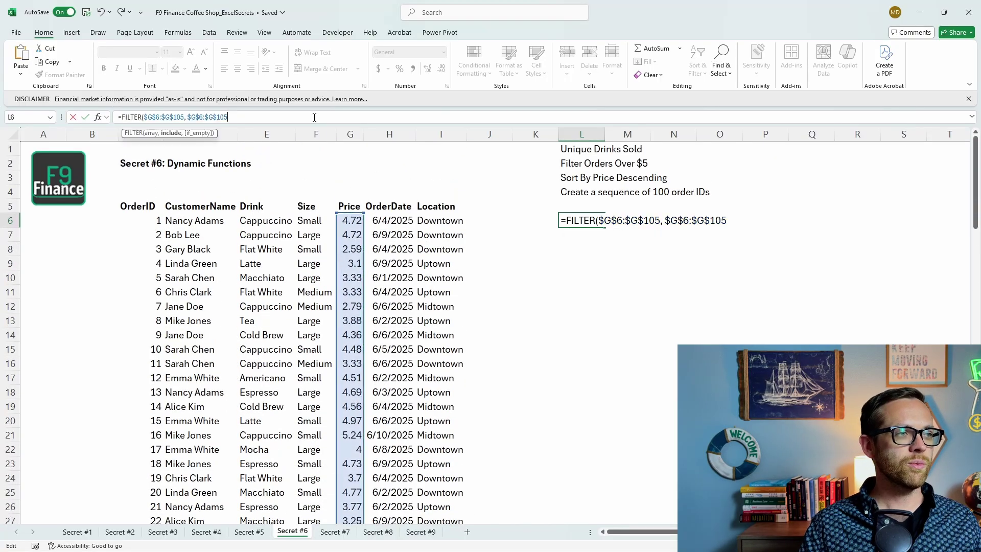
type(">5)")
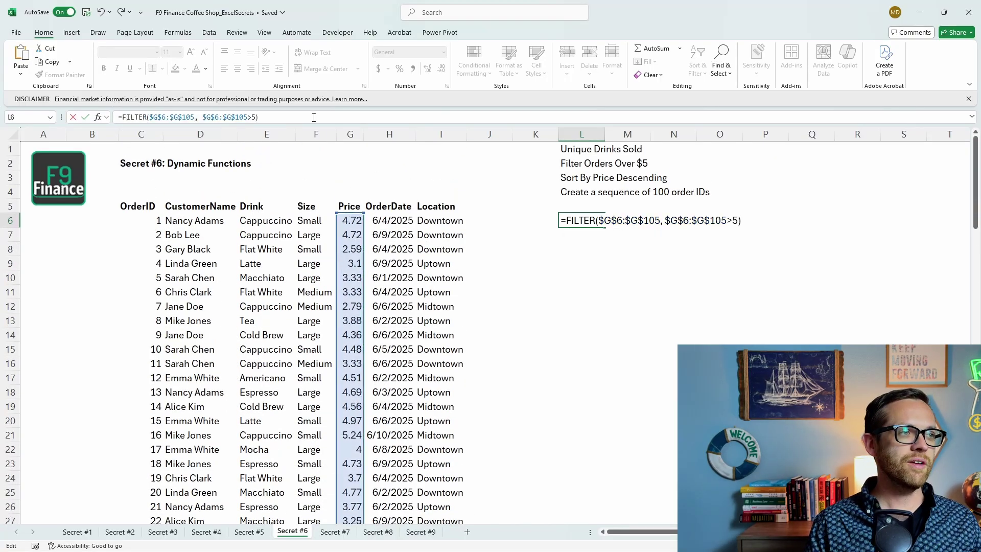
key("Return")
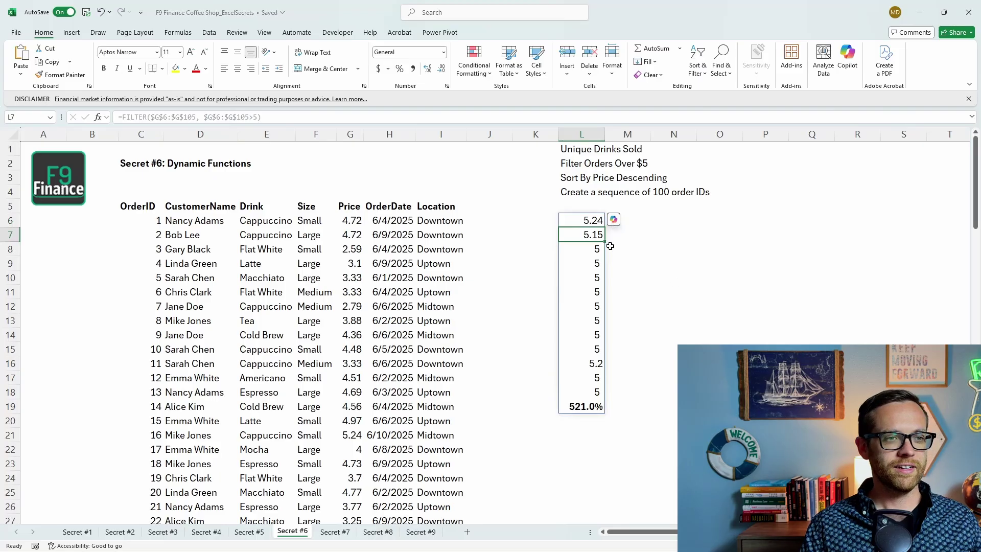
Step: Format the filtered prices in L6:L19 with the dollar Accounting number format
left_click(594, 221)
left_click_drag(594, 220, 593, 407)
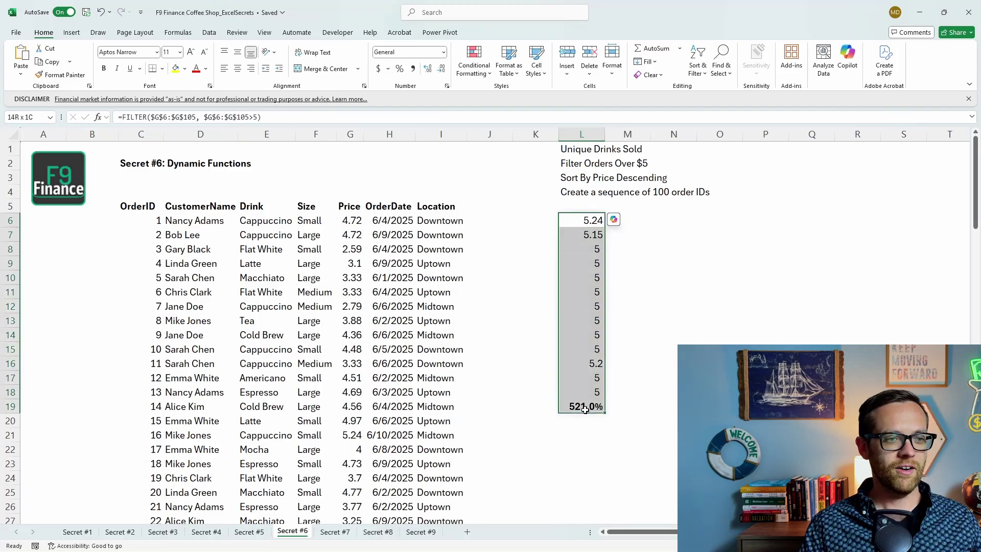
left_click(378, 69)
left_click_drag(591, 222, 595, 407)
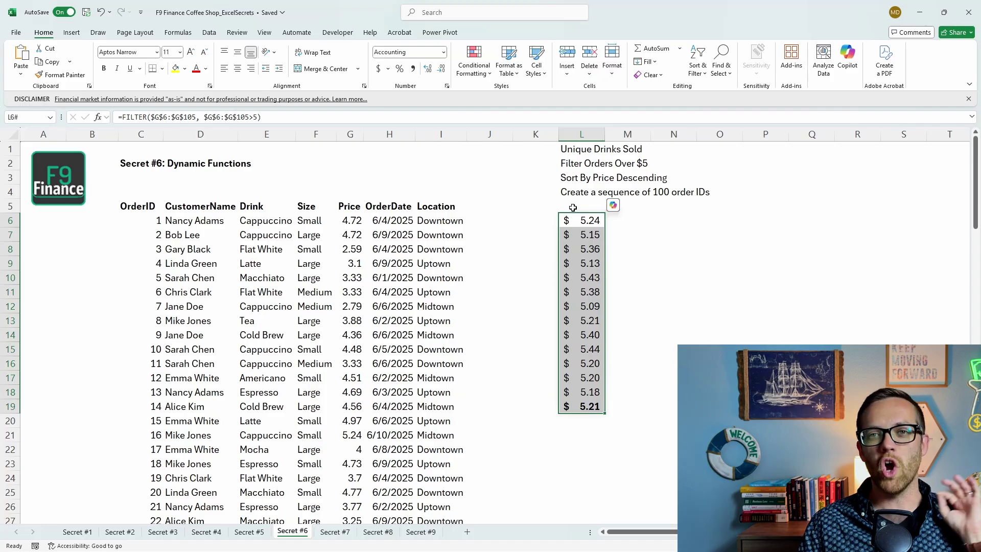
Step: Change the price of order 7 in G12 to 5.79 and check the filtered price list in column L
left_click(348, 308)
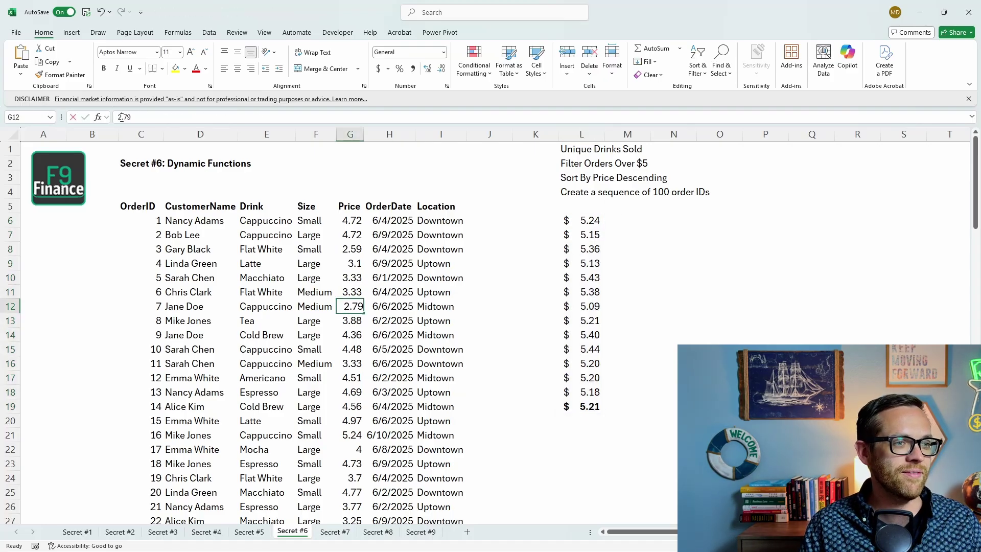
left_click(121, 116)
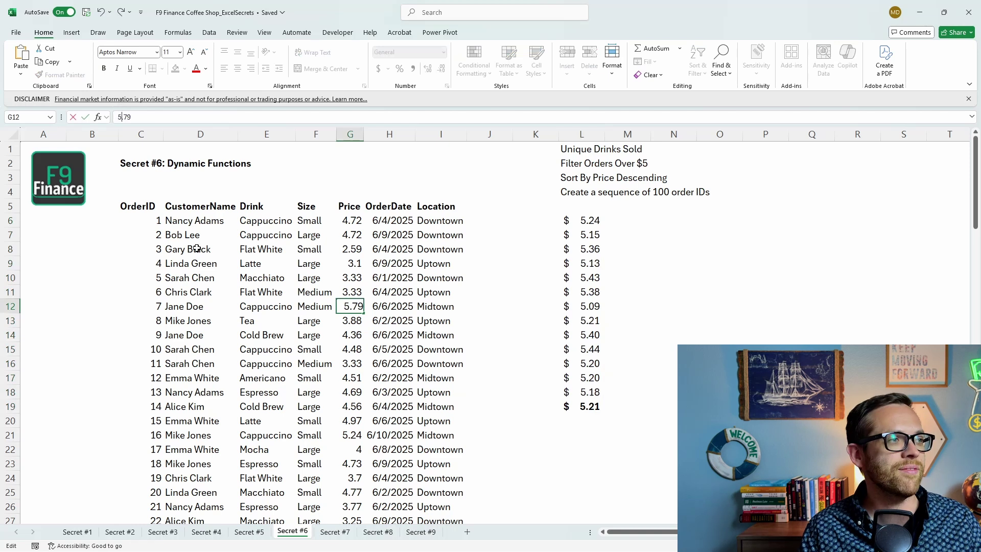
type("5")
key("Return")
left_click_drag(579, 221, 583, 437)
Step: Replace the filter formula in L6 with =SORT($G$6:$G$105, 1, -1) to list the order prices in descending order
left_click(577, 220)
key("Delete")
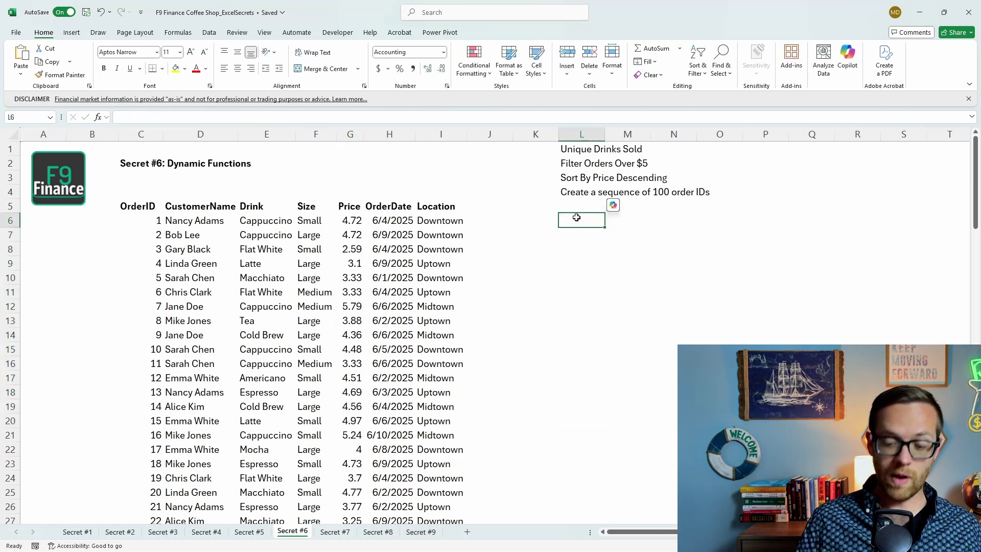
type("=SORT(")
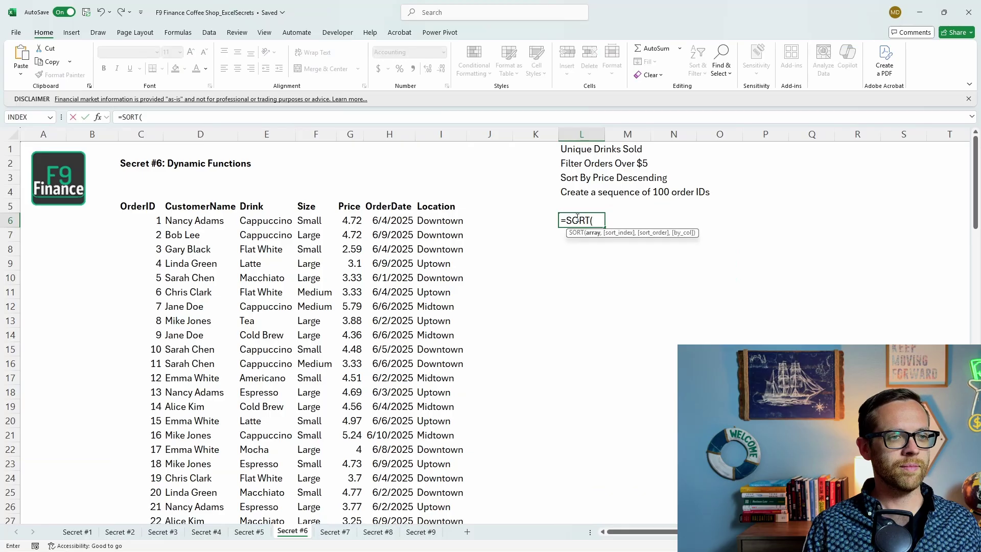
left_click(356, 220)
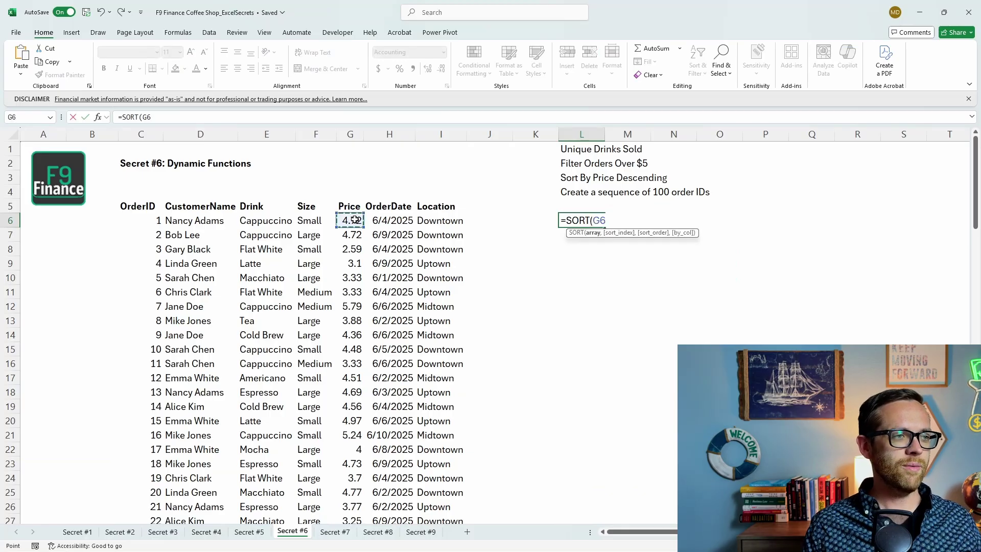
key("ctrl+shift+Down")
key("F4")
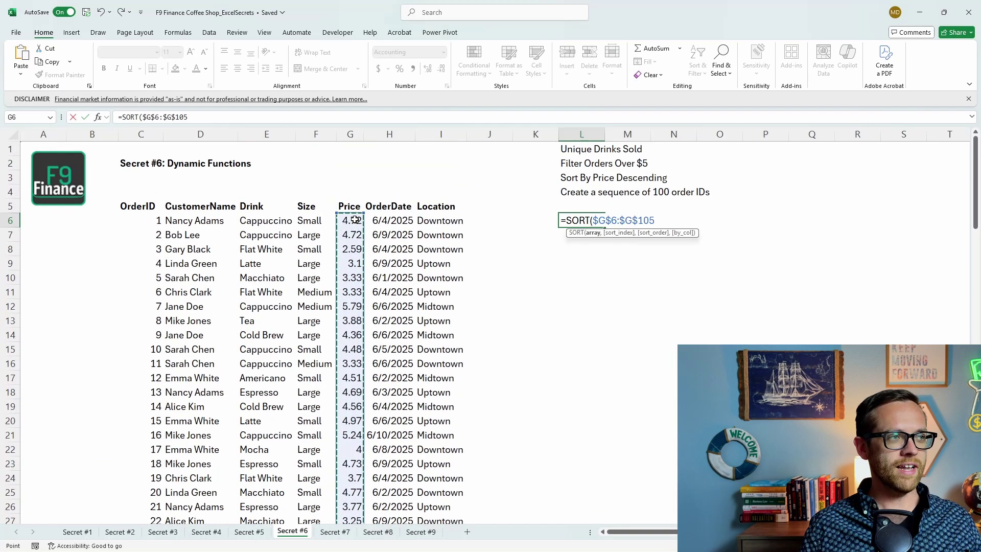
type("1")
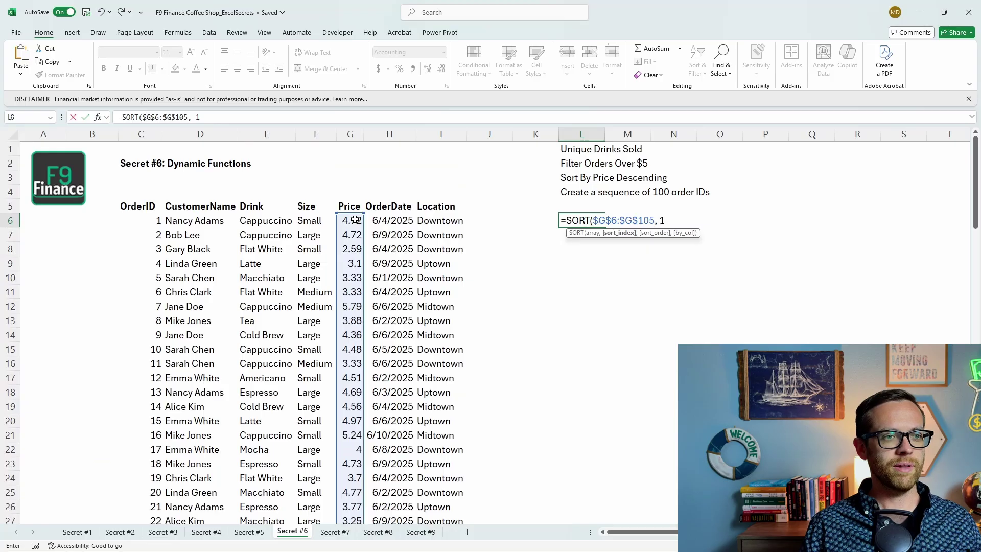
type(", -1")
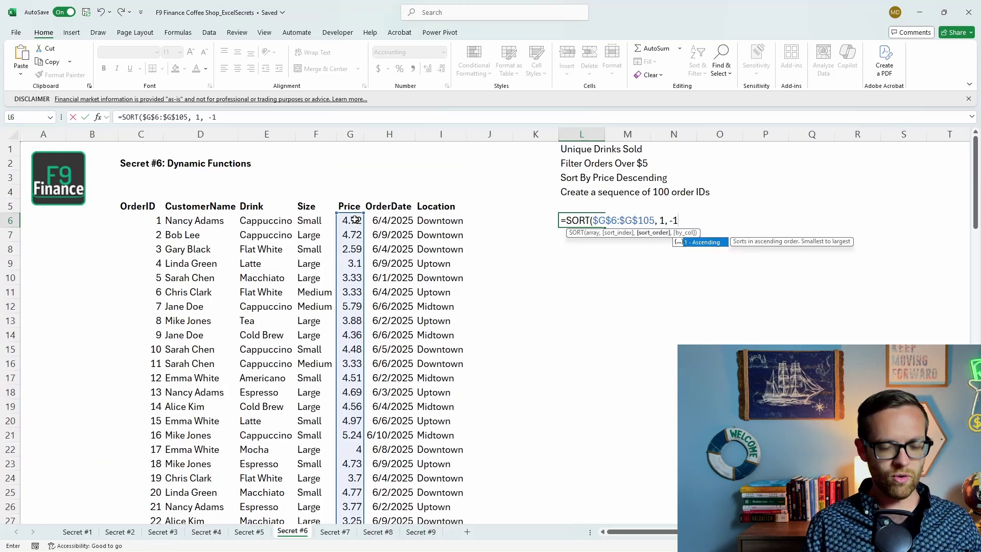
type(")")
key("Return")
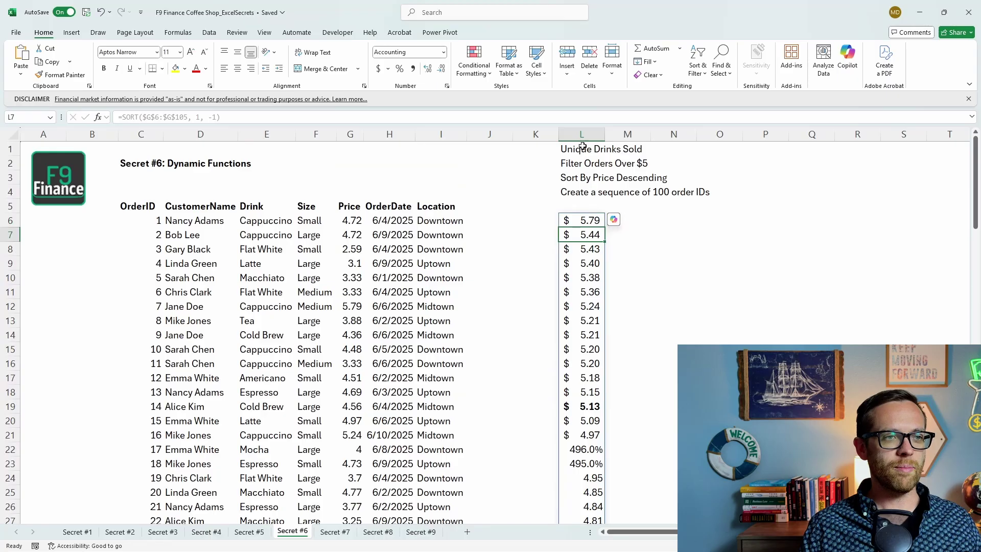
Step: Format the whole sorted price list in L6:L105 with the dollar Accounting number format
left_click(581, 219)
key("ctrl+shift+Down")
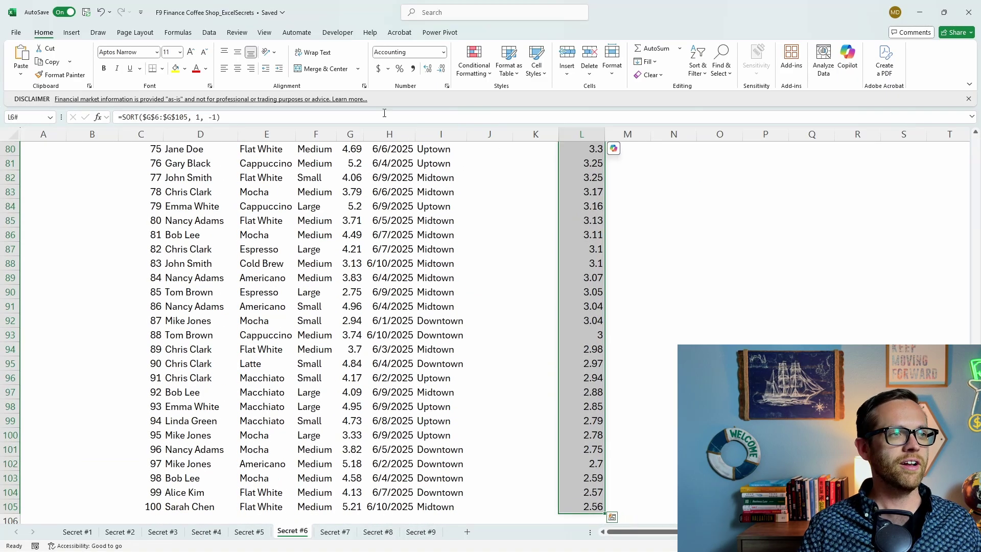
left_click(377, 67)
left_click(624, 258)
left_click_drag(581, 220, 565, 449)
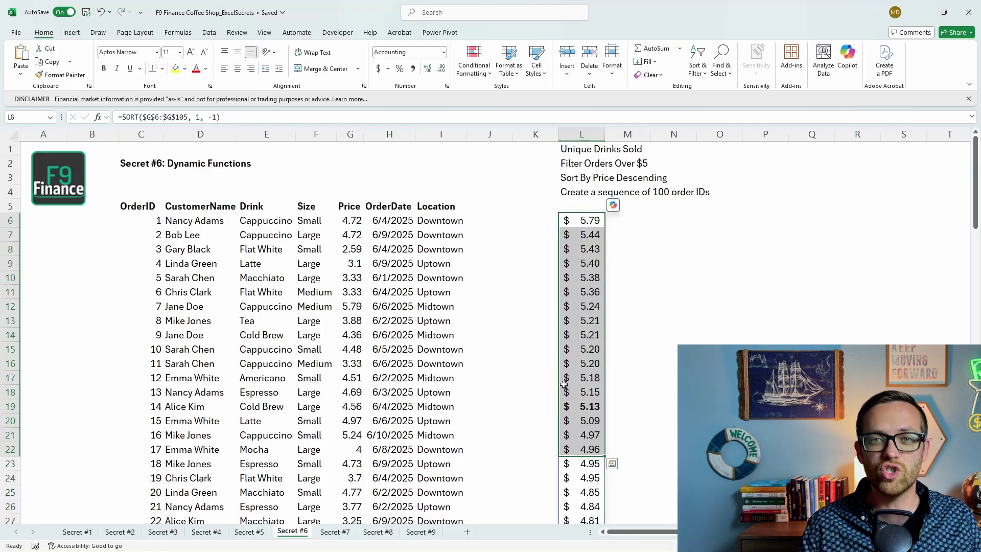
Step: Clear the sorted price list from column L
left_click(578, 222)
key("ctrl+shift+Down")
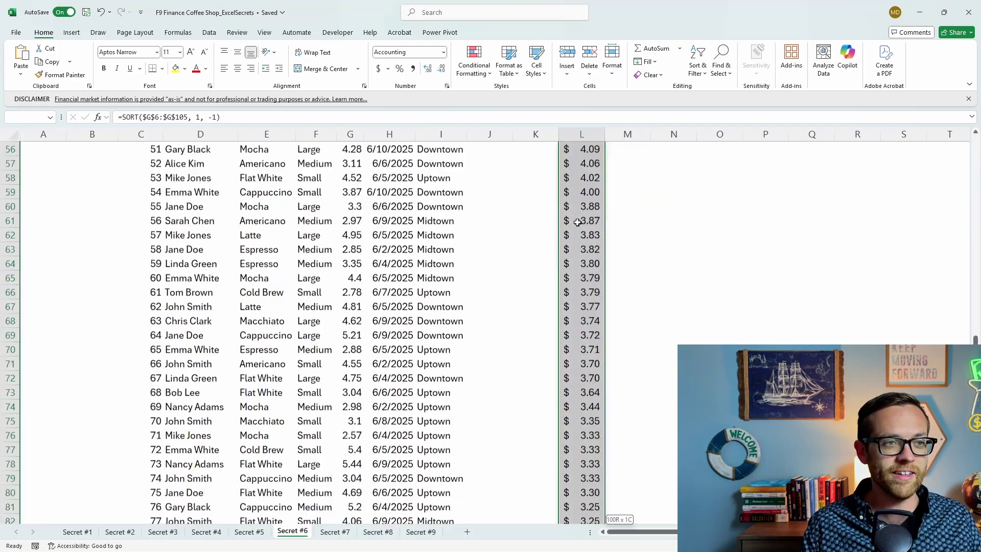
scroll(635, 263, "up", 2)
scroll(634, 263, "up", 20)
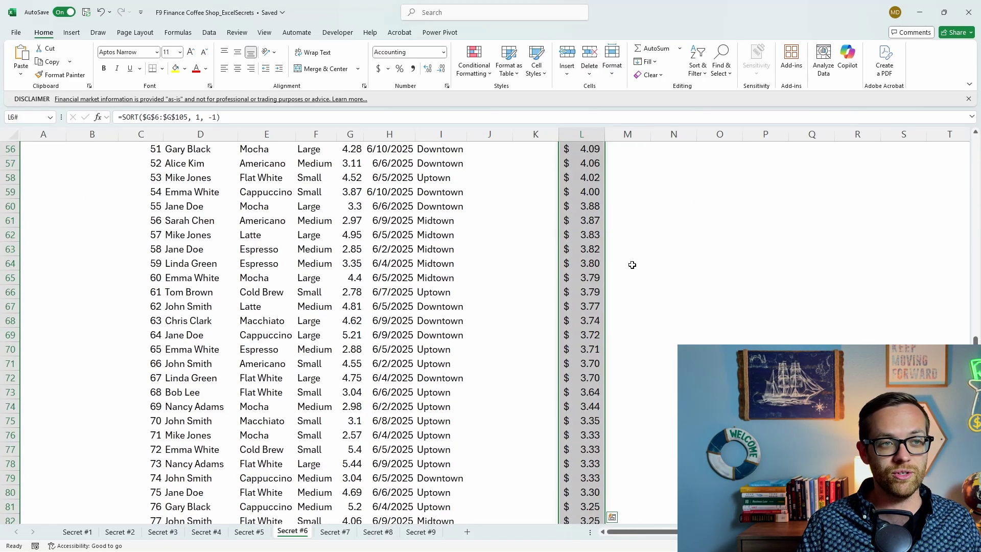
key("Delete")
Step: Enter =SEQUENCE(100) in L6 to generate 100 order IDs and look through the list
left_click(589, 220)
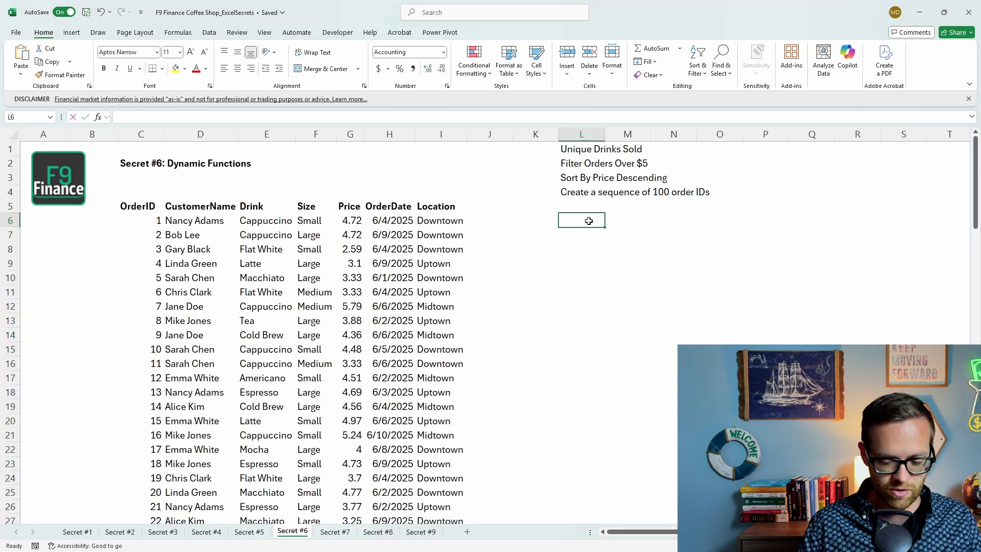
type("=SEQUENCE(")
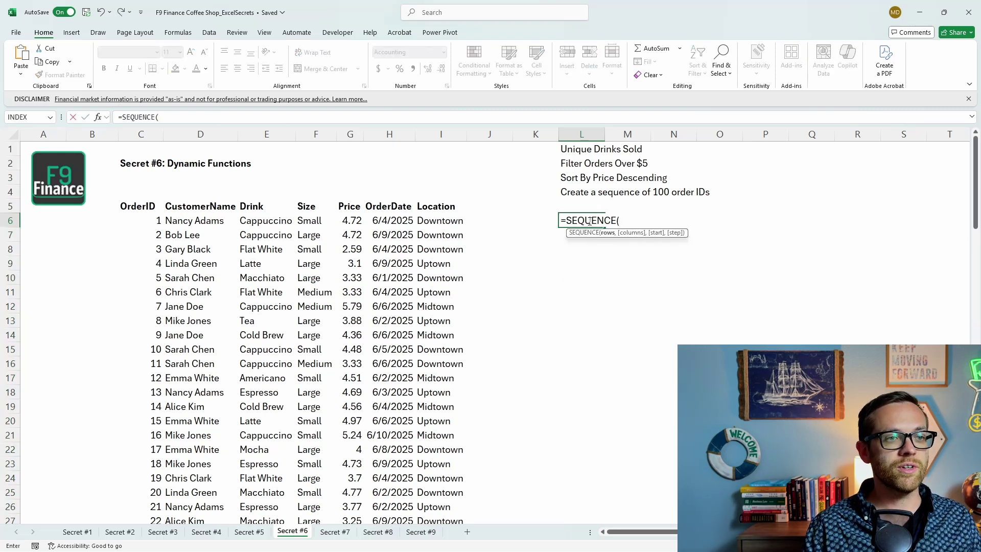
type("100")
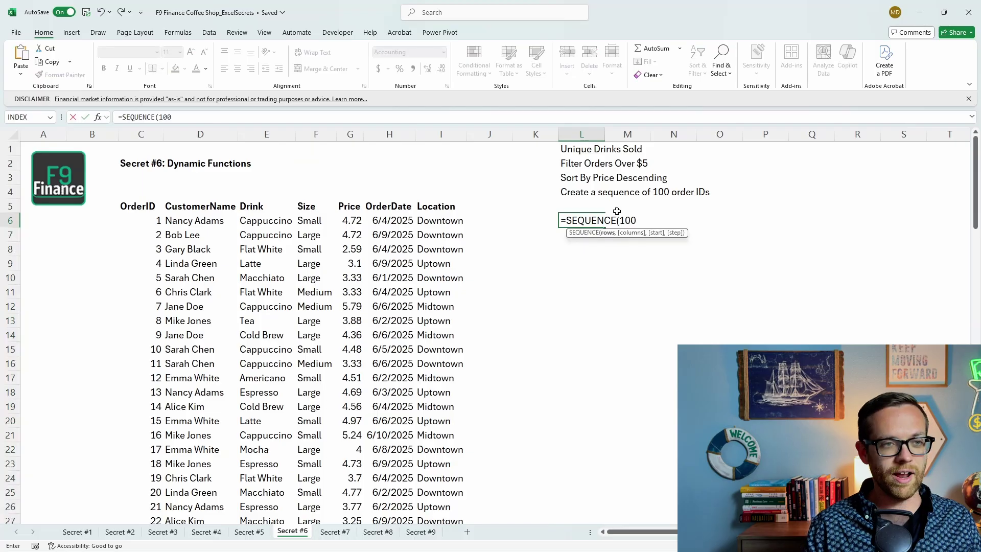
type(")")
key("Return")
scroll(591, 220, "down", 1)
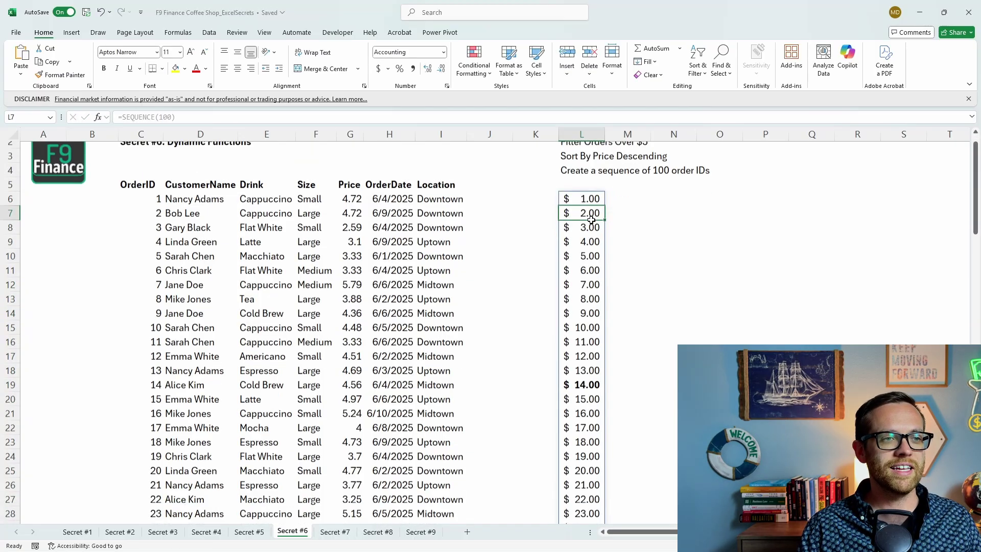
scroll(591, 220, "down", 20)
scroll(585, 245, "up", 12)
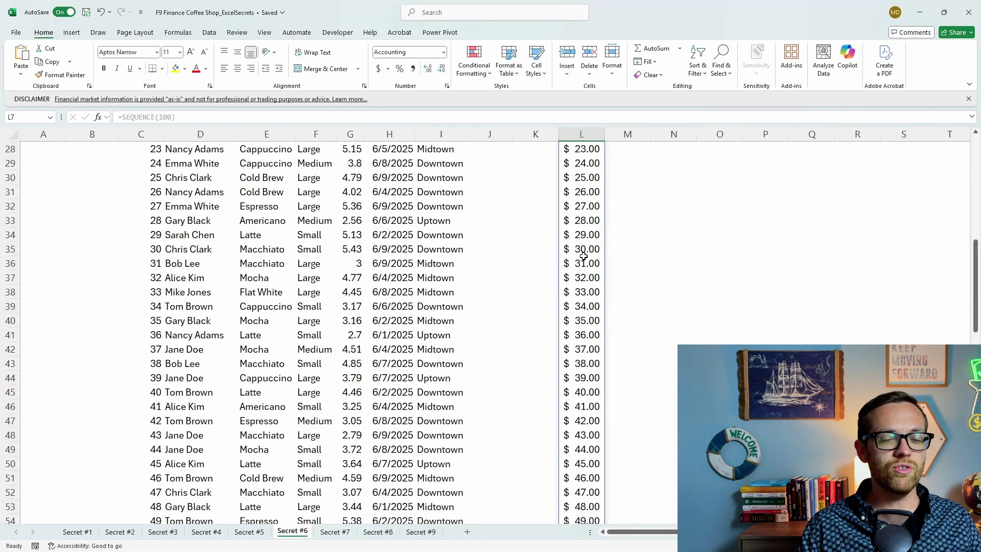
scroll(584, 255, "up", 9)
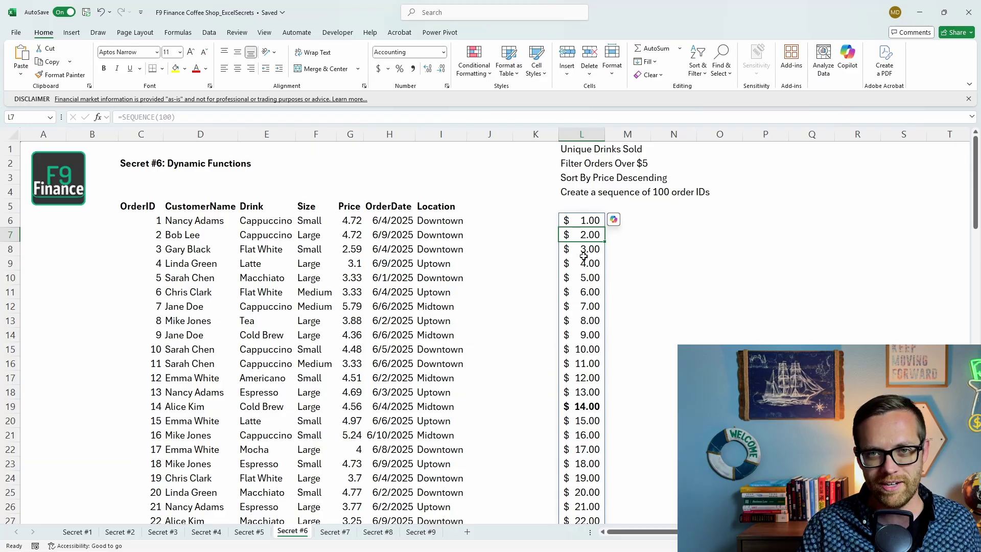
Step: On the Secret #7 sheet, start a LET formula in C6 that defines price as C7 and tax as C8
key("ctrl+Page_Down")
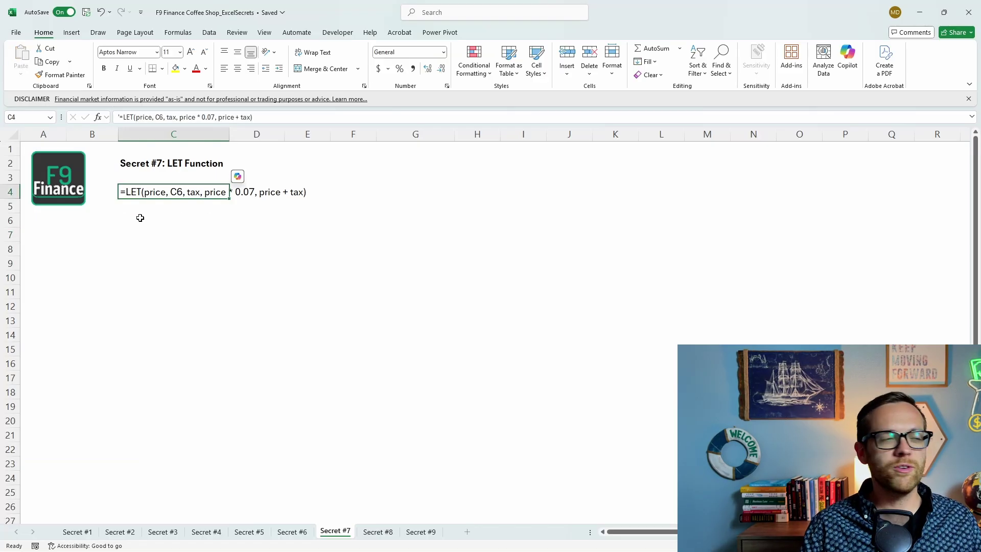
left_click(143, 220)
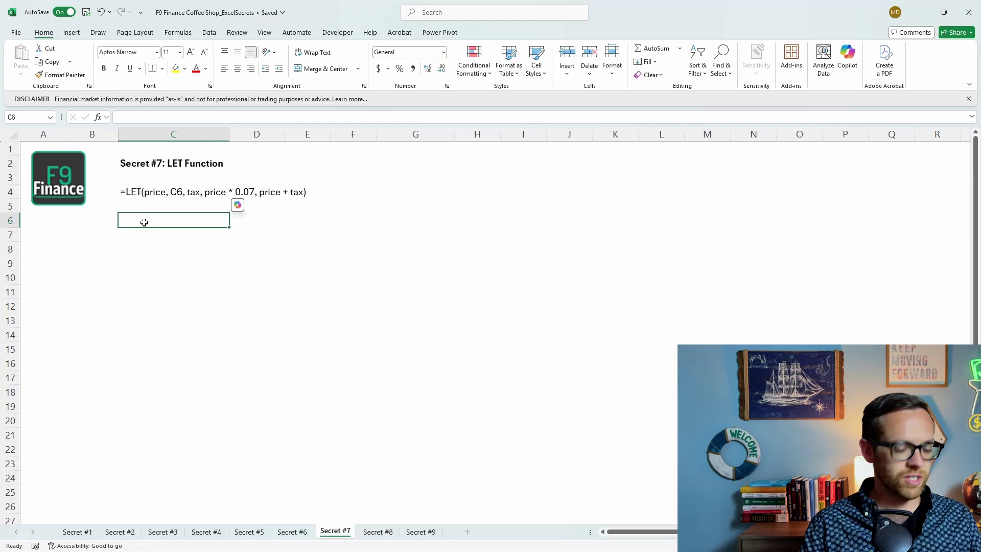
type("=LET(")
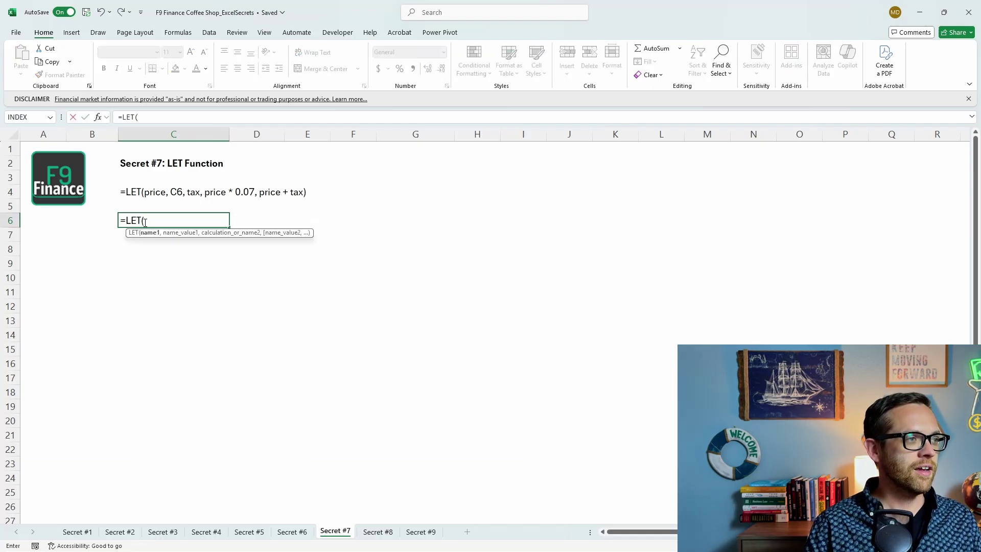
type("price")
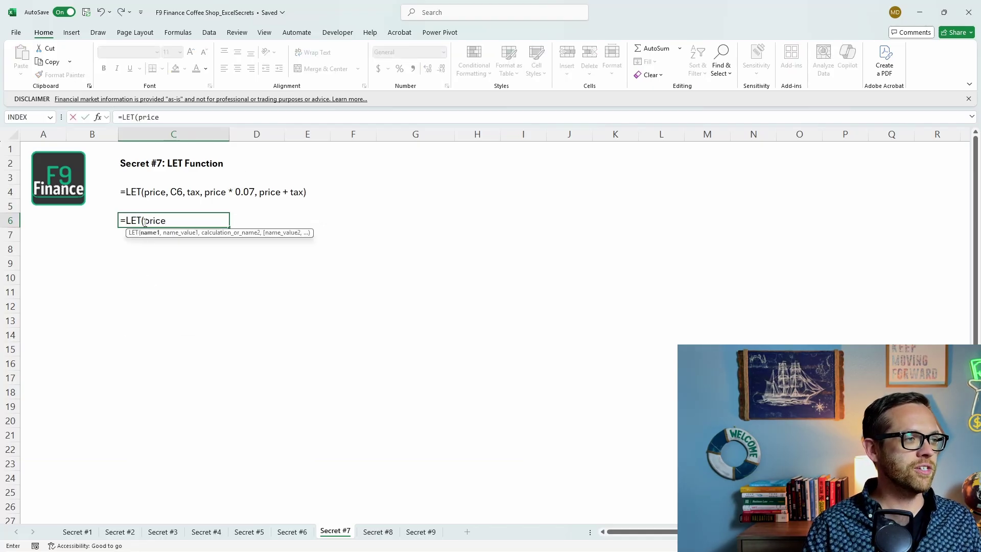
type(", ")
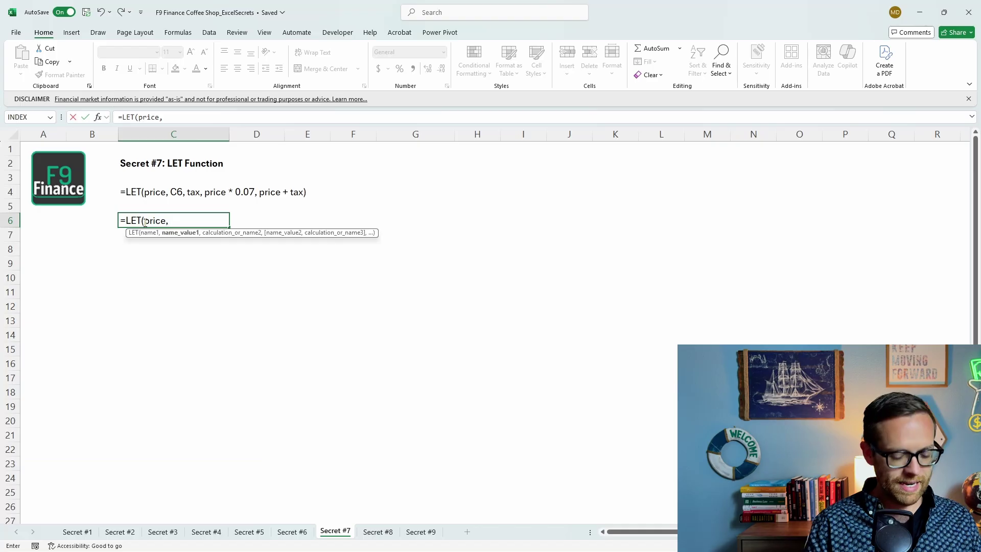
type("C7 ")
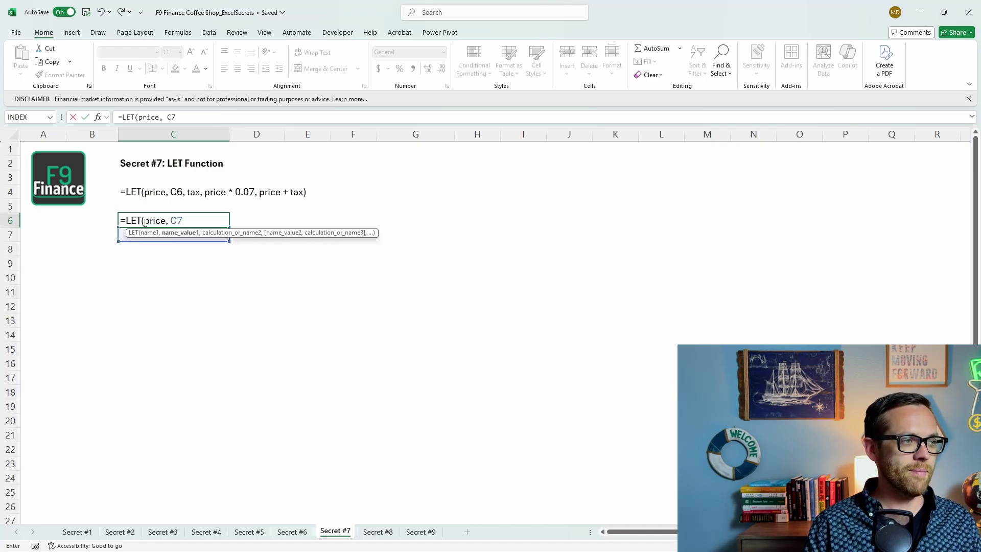
type(", taxc")
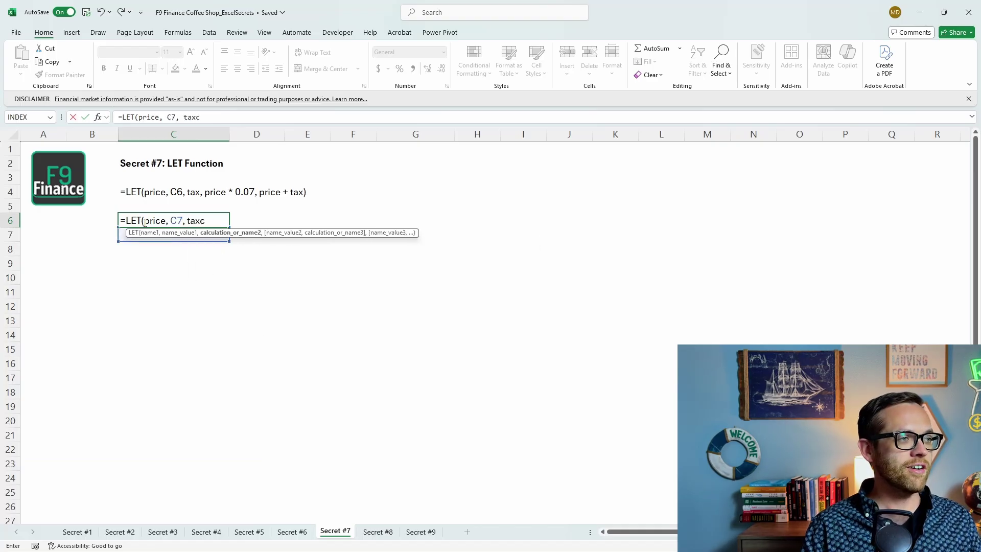
key("BackSpace")
type(", ")
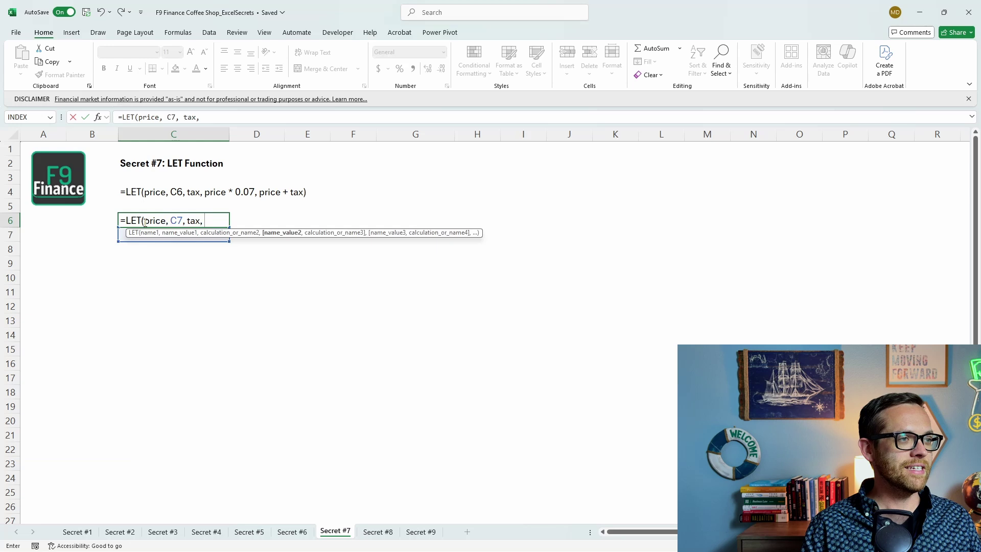
type("C8")
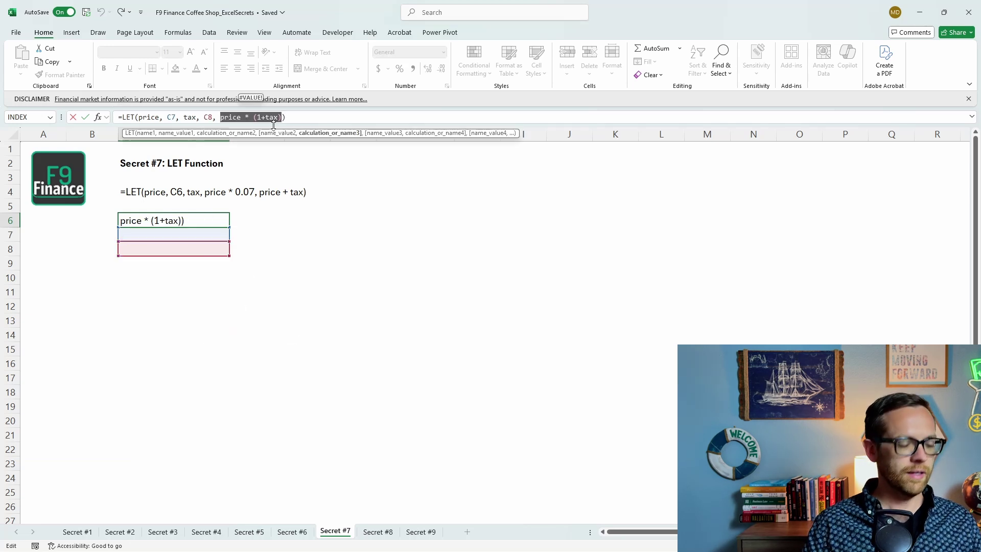
Step: Complete the LET formula in C6 with the calculation price * (1+tax)
type("price *")
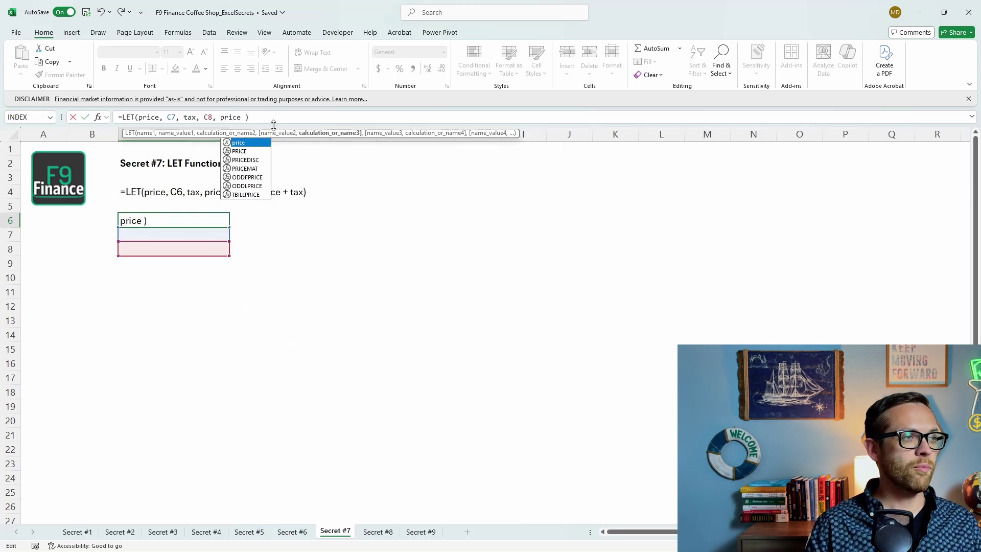
key("shift+space")
type("(1+")
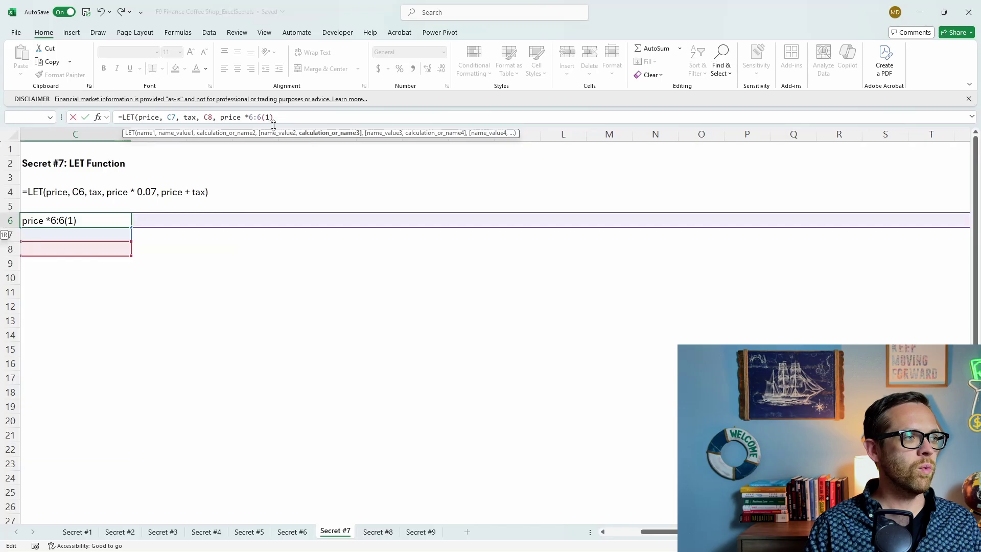
type("tax")
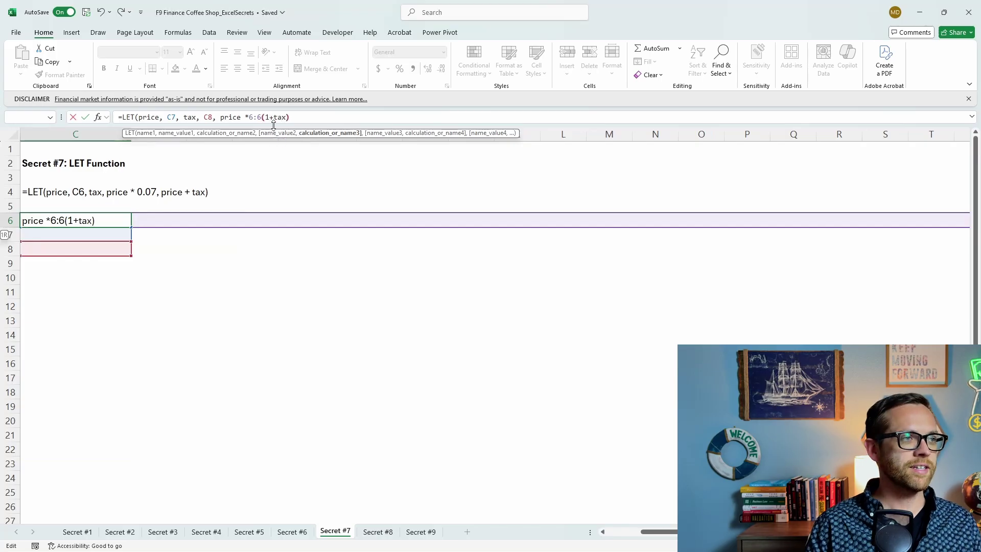
key("Return")
left_click(133, 344)
scroll(136, 220, "left", 2)
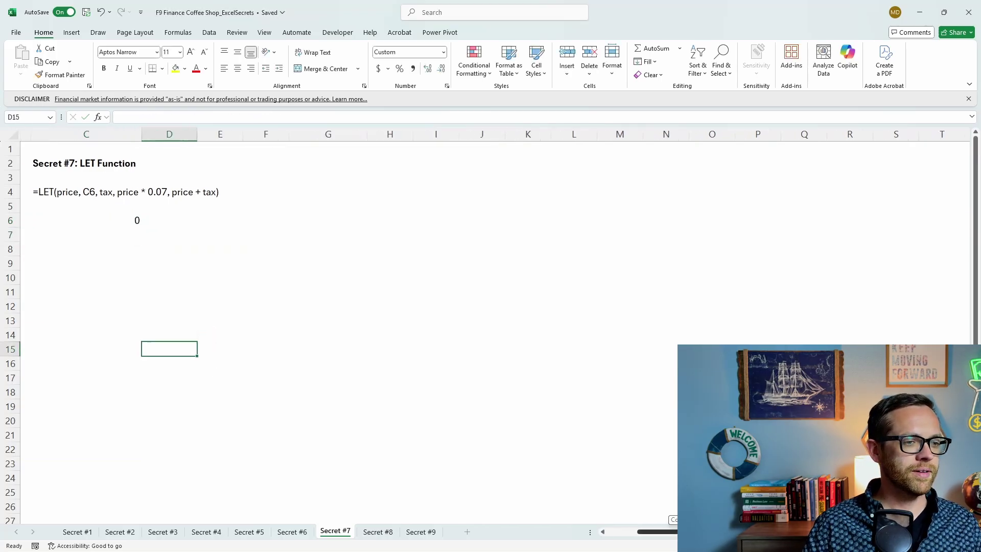
Step: Enter a price of 10 in C7 and a tax rate of 7% in C8
left_click(198, 235)
type("10")
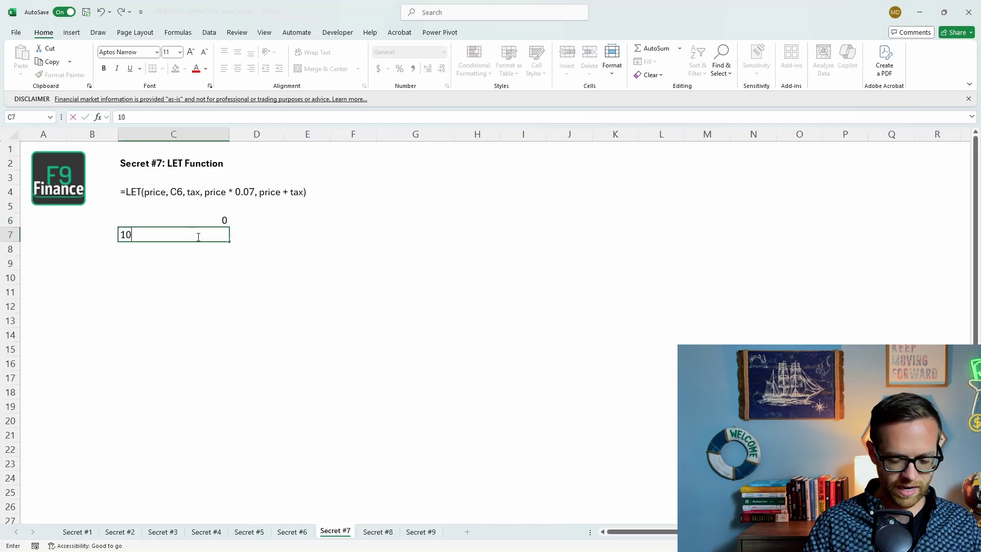
key("Return")
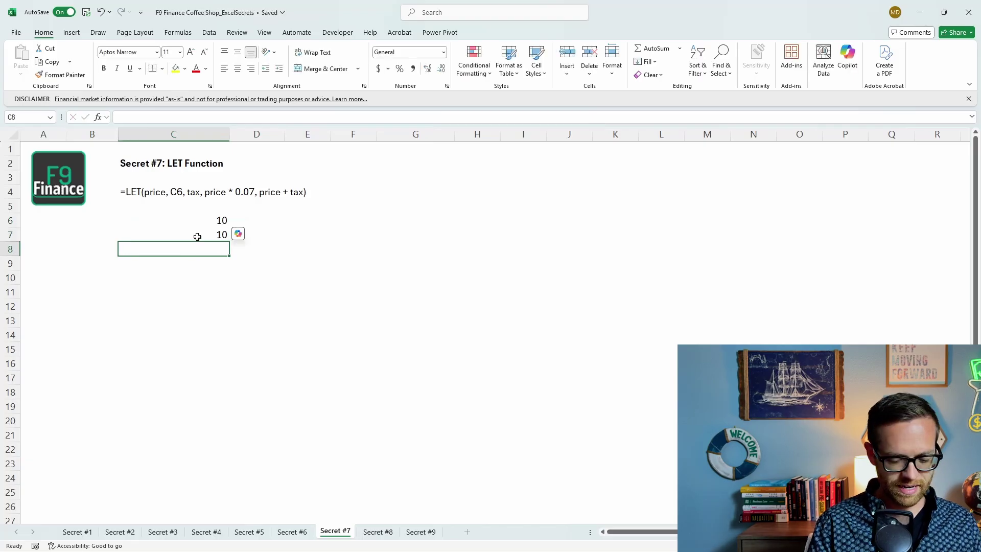
type("7%")
key("Return")
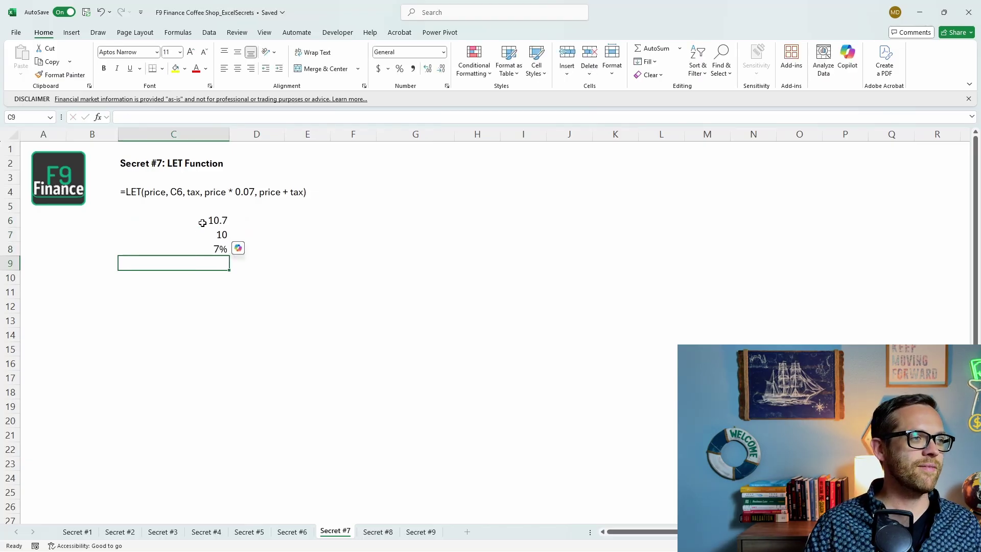
left_click(202, 223)
key("shift+Down")
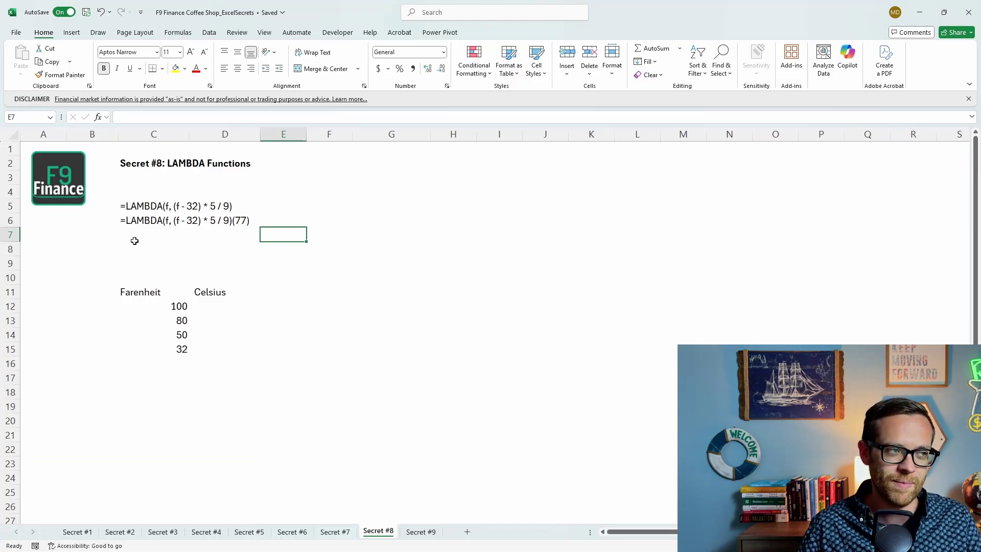
Step: On the Secret #8 sheet, enter =LAMBDA(f, (f-32)*5/9)(77) in C8 to test the Fahrenheit-to-Celsius conversion on 77
left_click(138, 247)
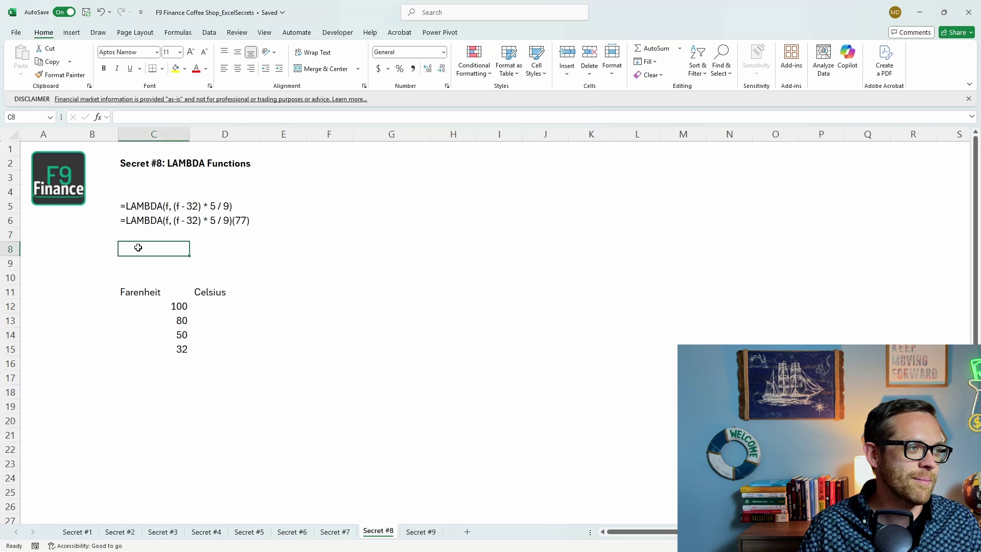
type("=LA")
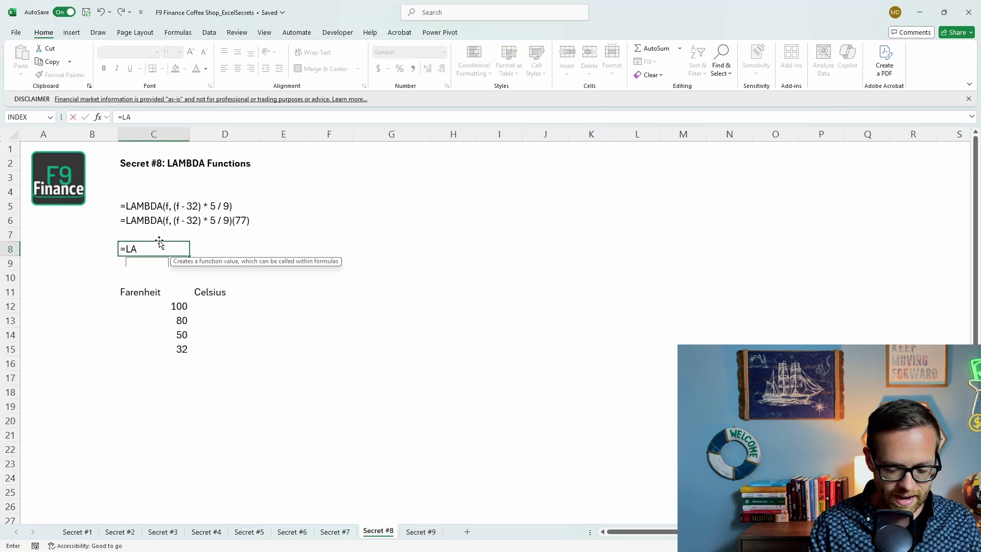
type("MBDA(")
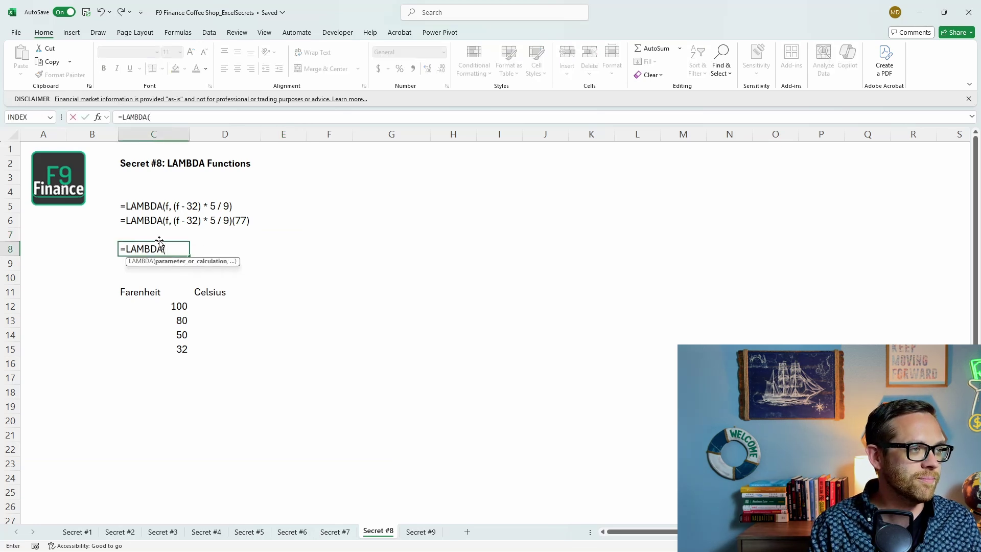
type("f, ")
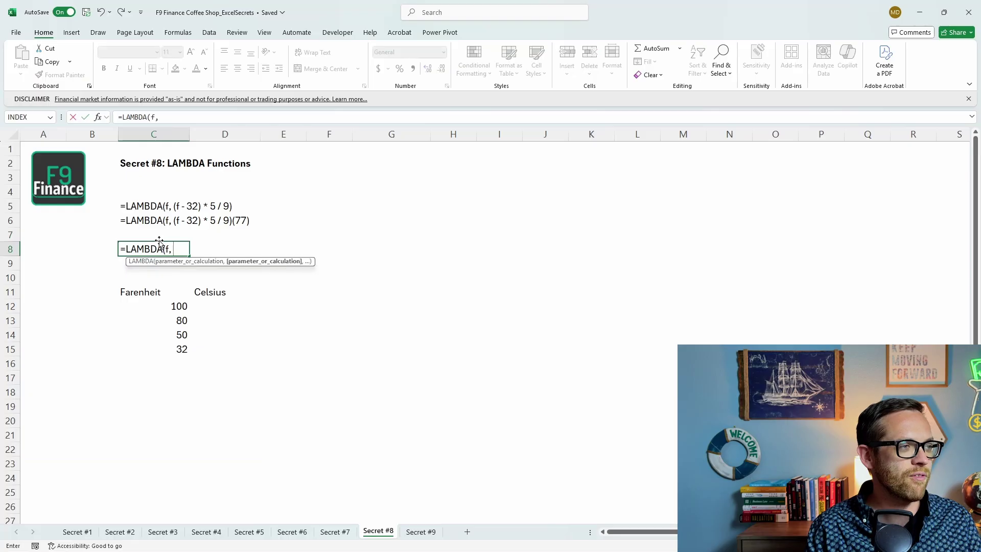
type("(f-3")
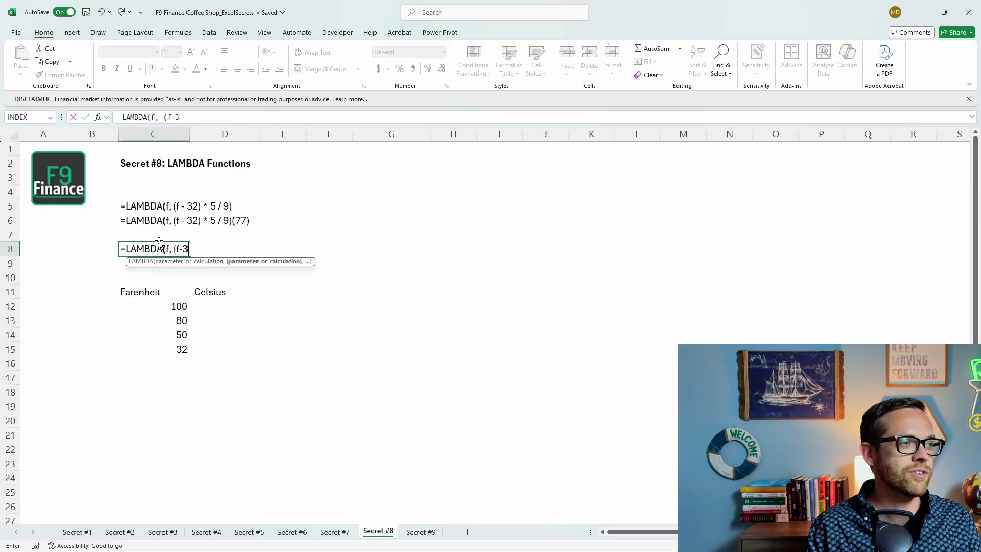
type("2)*")
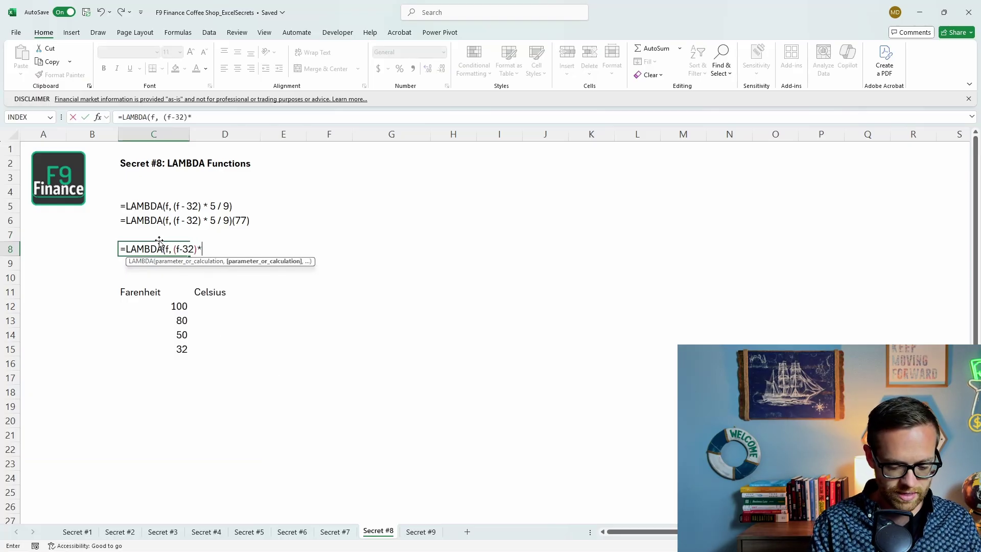
type("5/9")
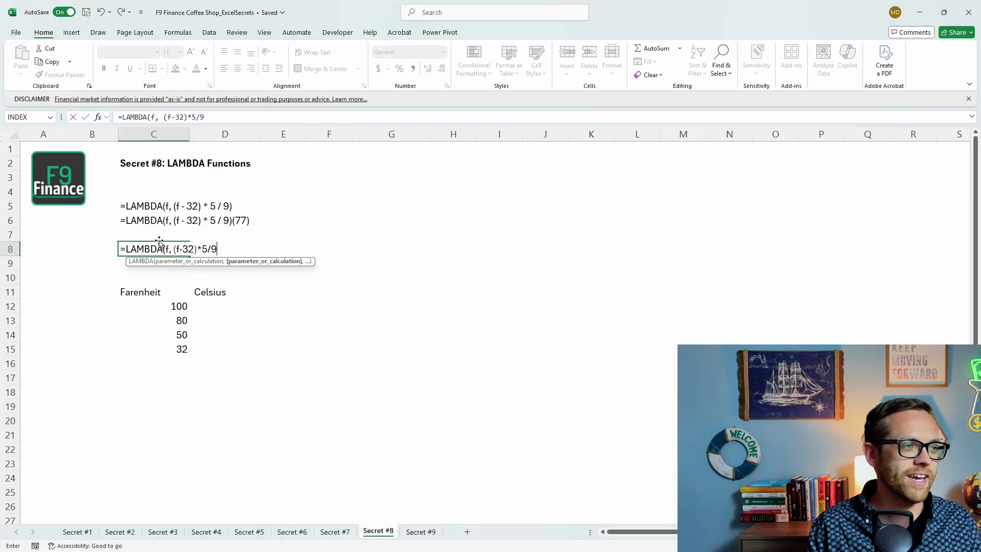
type(")")
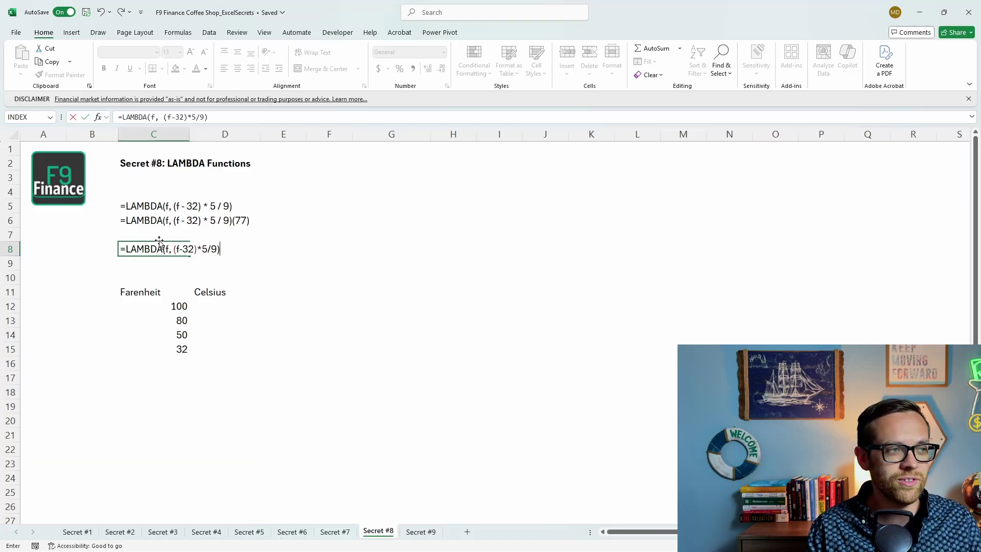
type("(77")
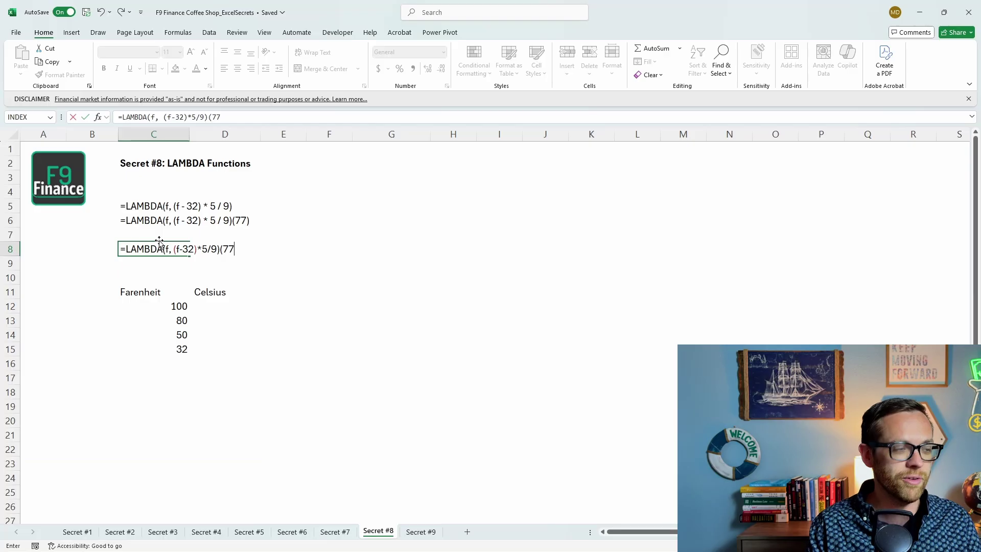
type(")")
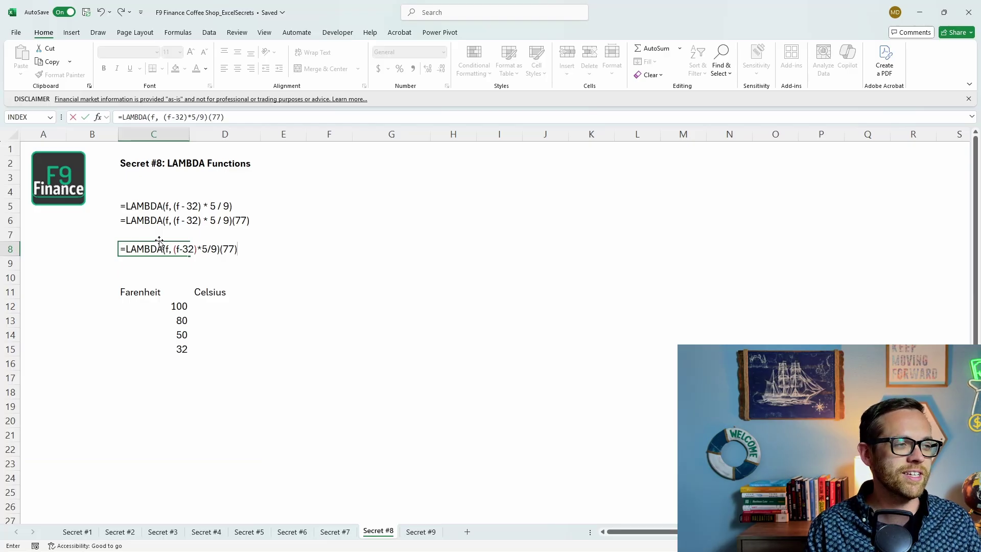
key("Return")
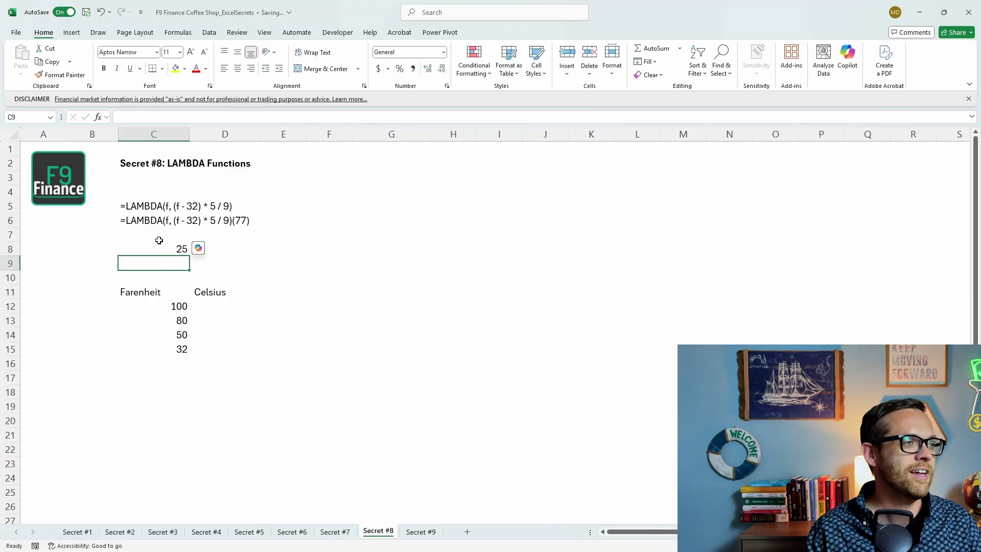
left_click(154, 249)
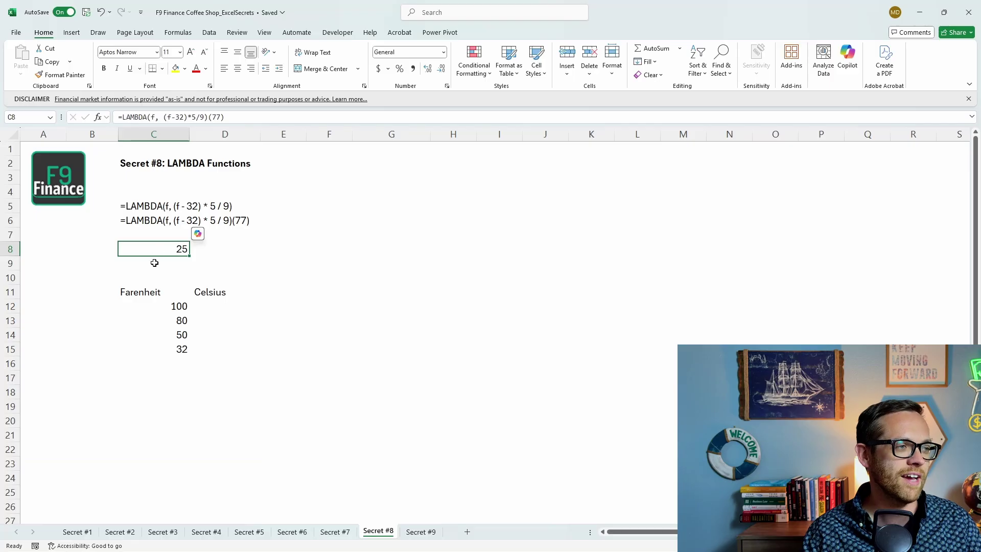
Step: Copy the example LAMBDA formula text from C6, leaving out its leading apostrophe
left_click(153, 220)
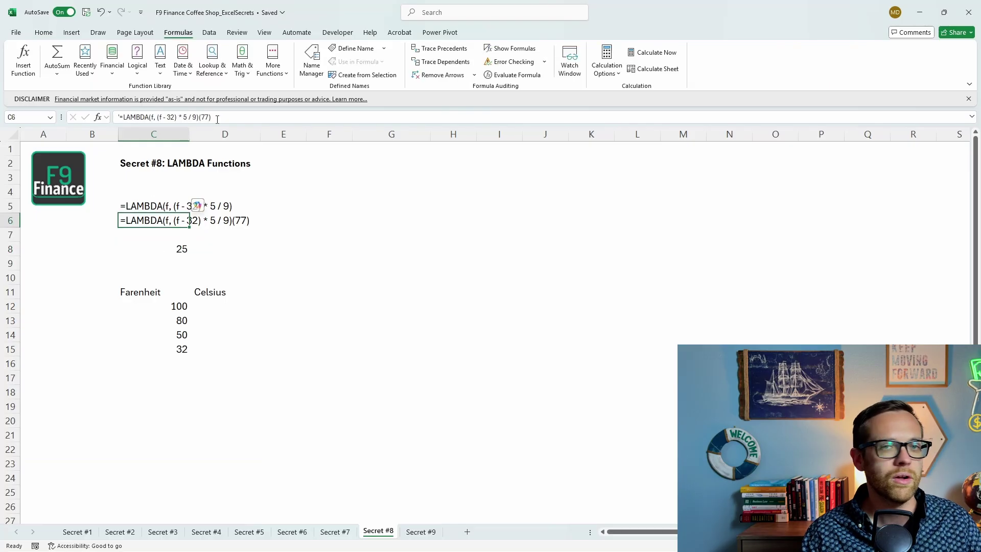
left_click_drag(216, 118, 120, 118)
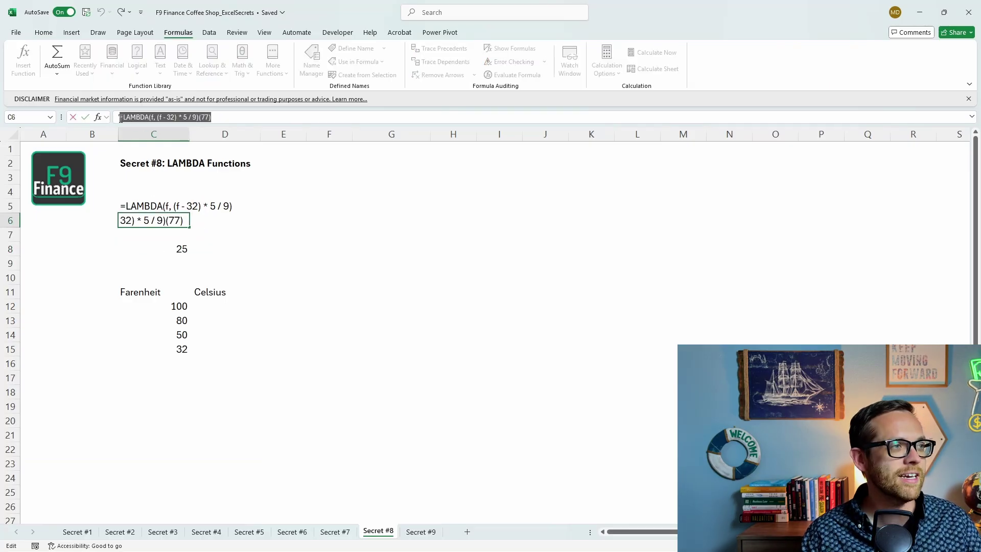
key("Return")
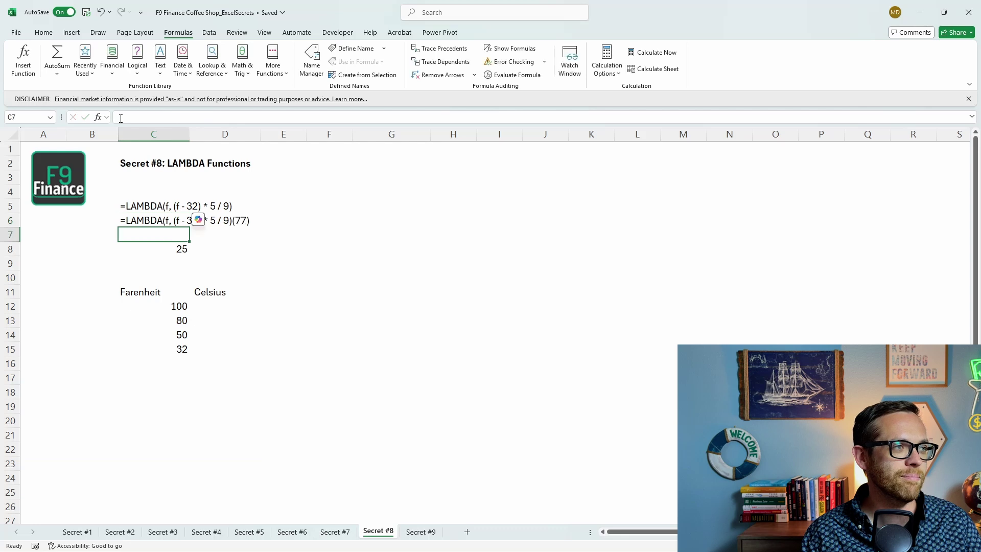
Step: Define a workbook-level name F2C that refers to the copied formula =LAMBDA(f, (f - 32) * 5 / 9)(77)
left_click(342, 51)
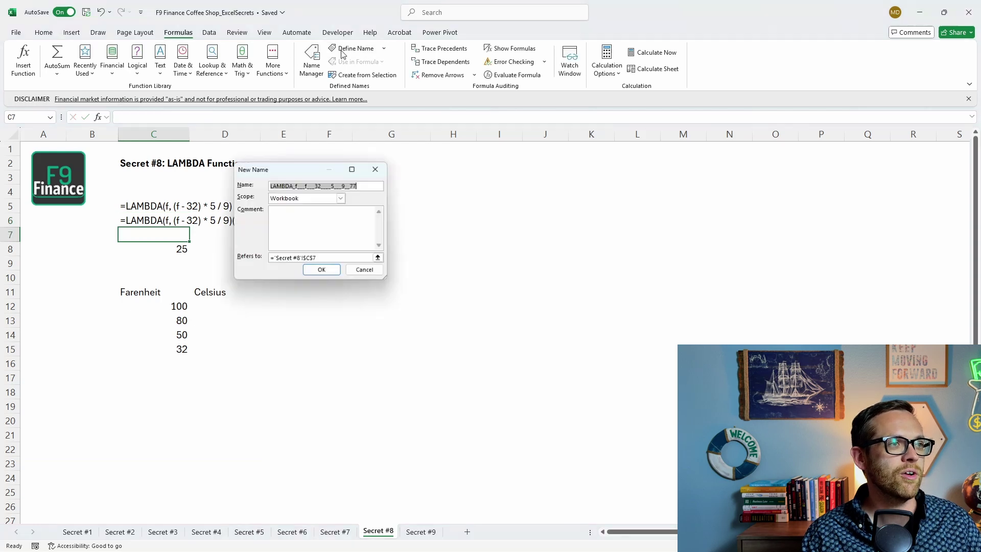
left_click(310, 258)
left_click_drag(315, 258, 272, 258)
key("ctrl+v")
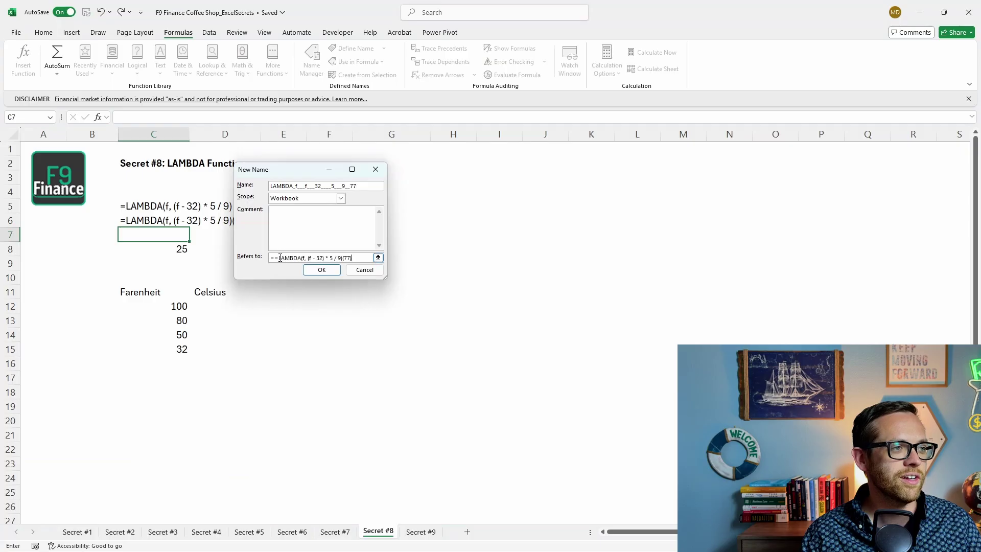
left_click(280, 258)
key("BackSpace")
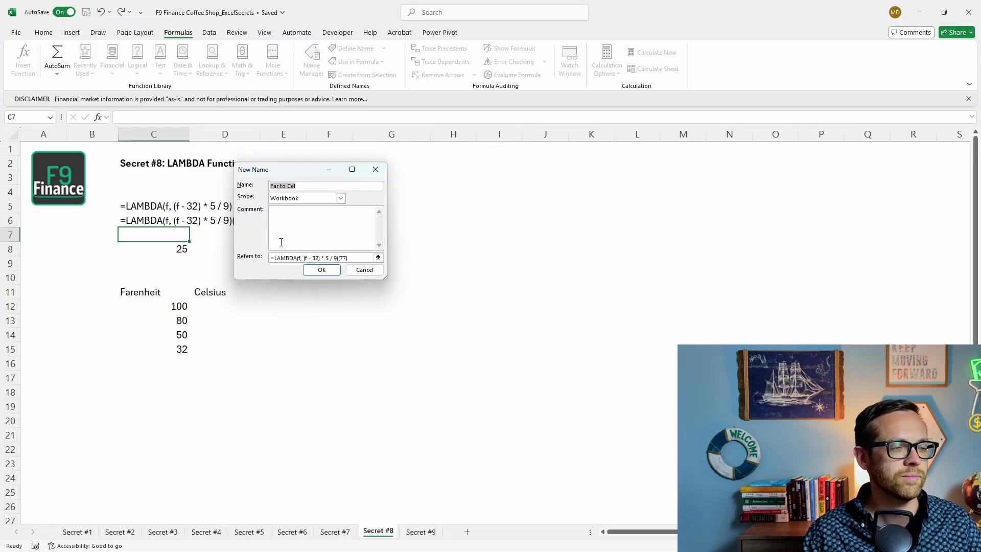
type("F2C")
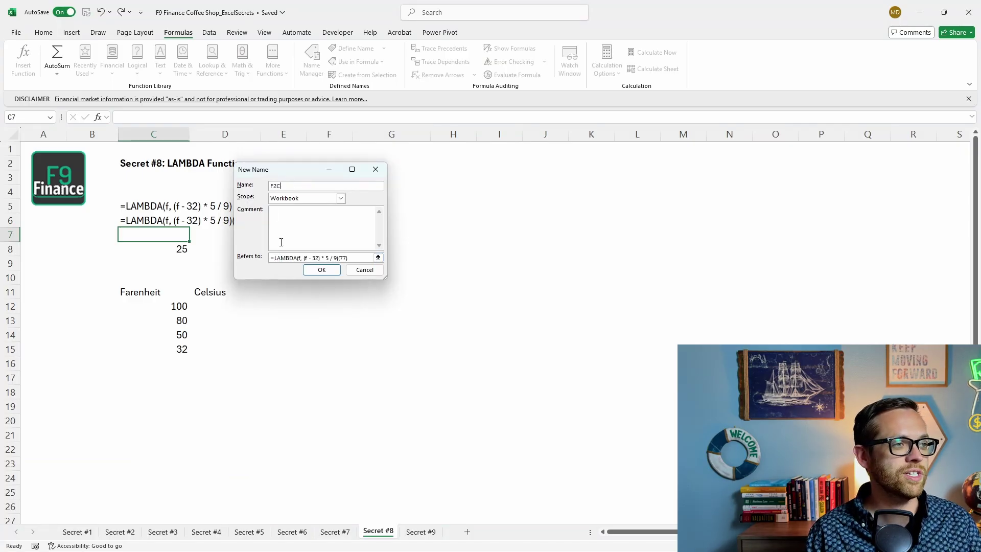
left_click(319, 269)
Step: Enter =F2C(C12) in D12 to convert the first Fahrenheit value to Celsius
left_click(233, 307)
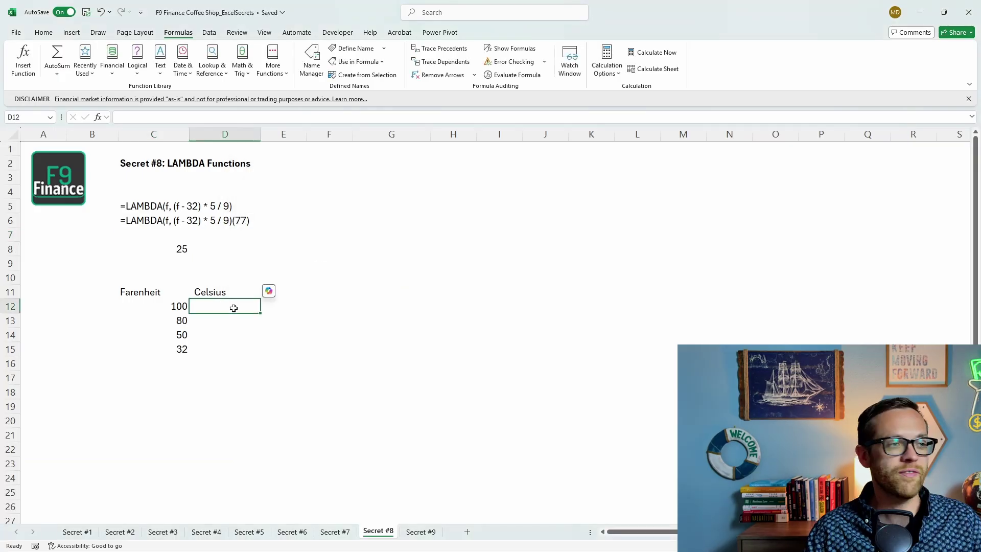
type("=F2")
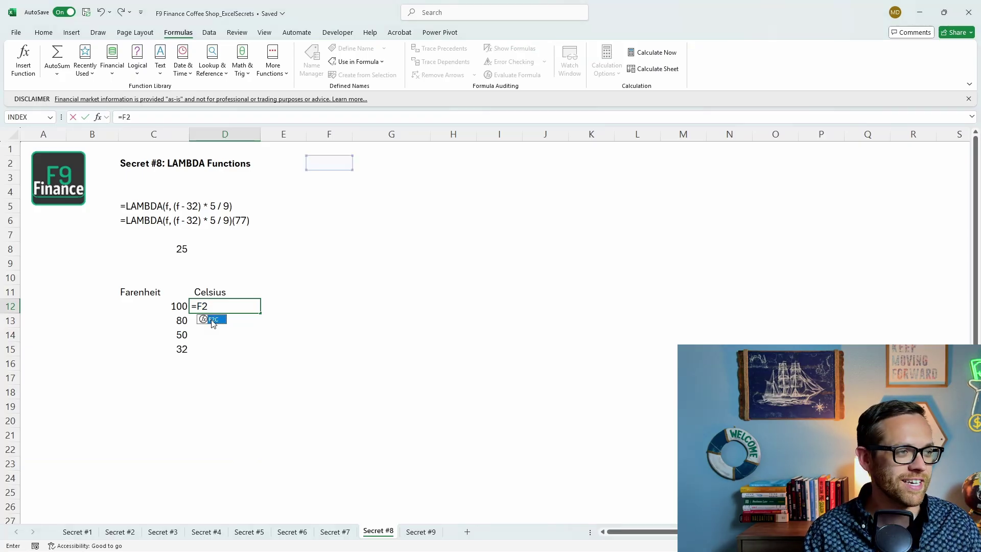
double_click(213, 320)
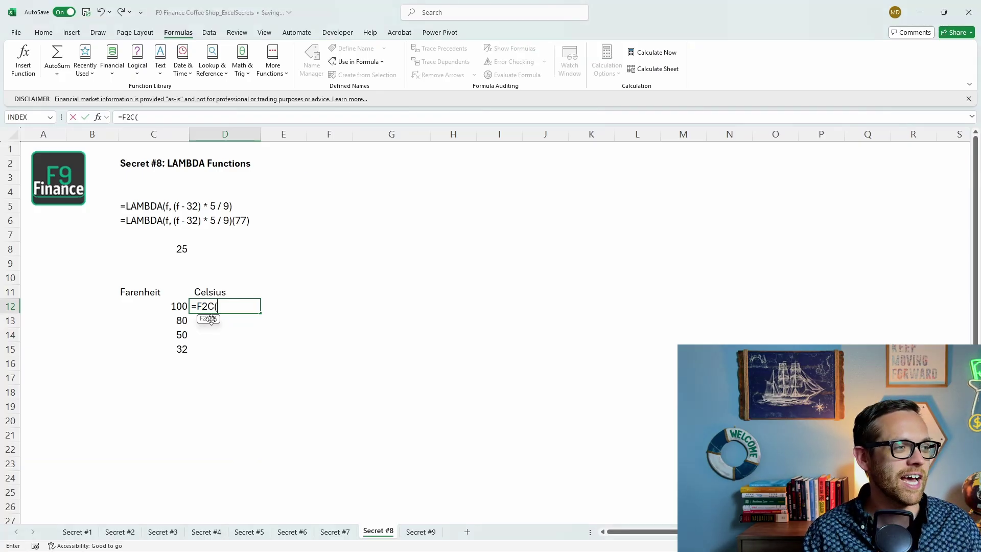
left_click(161, 305)
key("Return")
key("Up")
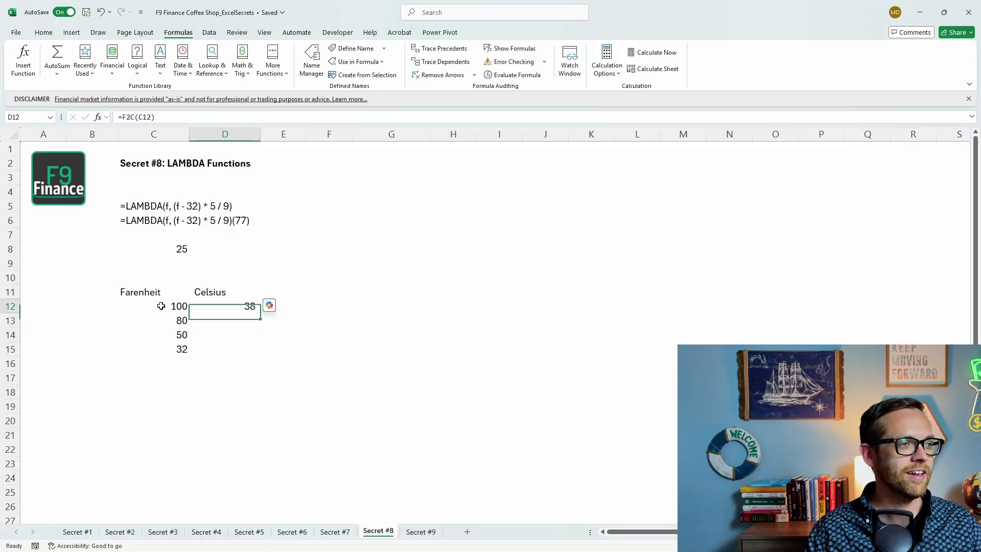
Step: Copy the F2C formula from D12 down through D15 to convert the remaining Fahrenheit values
key("ctrl+c")
key("shift+Down")
key("shift+Down")
key("shift+Down")
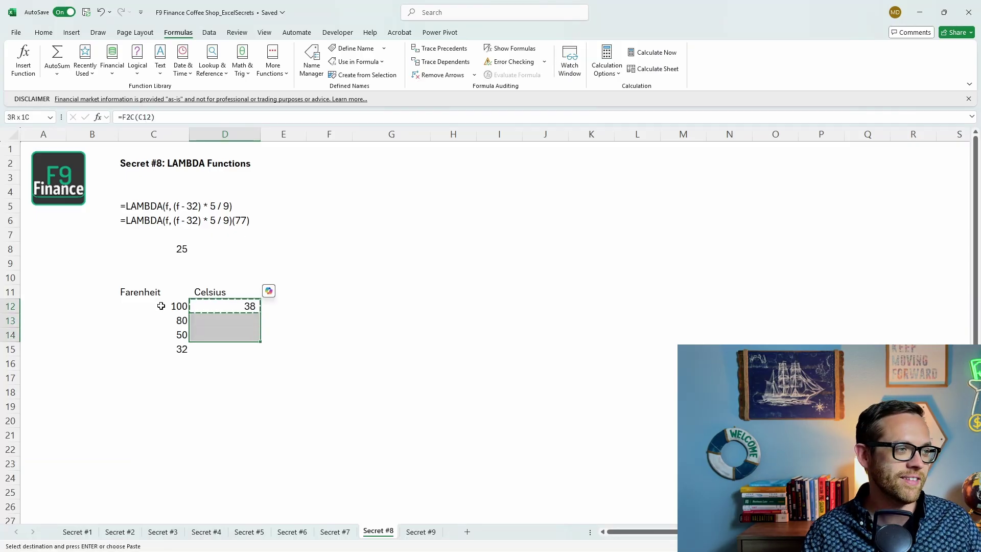
key("ctrl+v")
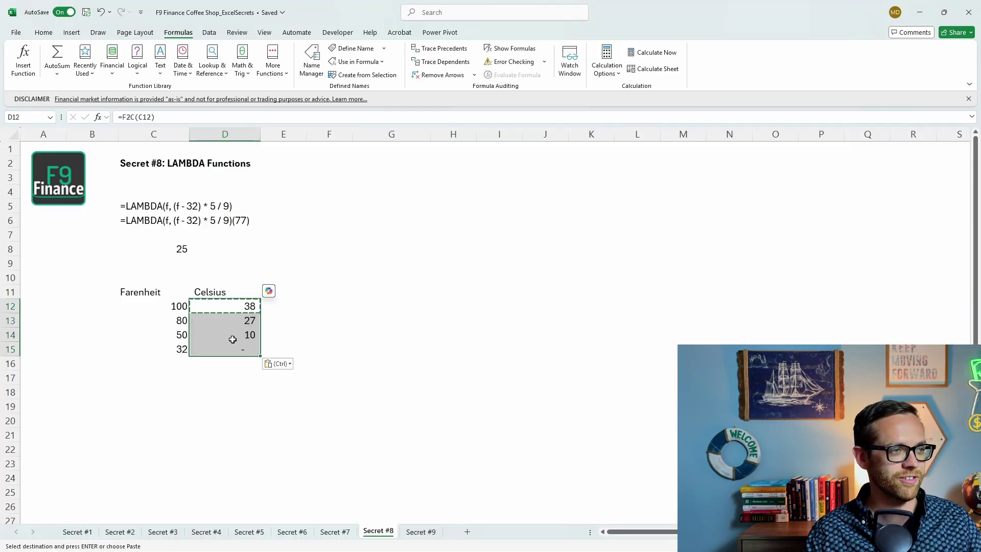
left_click(235, 349)
left_click(301, 326)
left_click(262, 116)
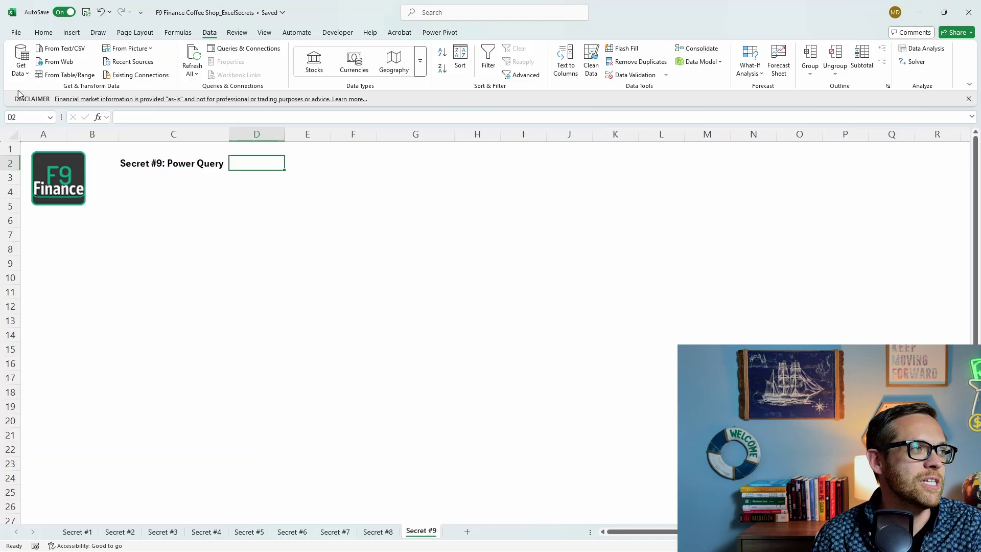
Step: On the Secret #9 sheet, look over the Get Data source types and start a data import from an Excel workbook
left_click(21, 61)
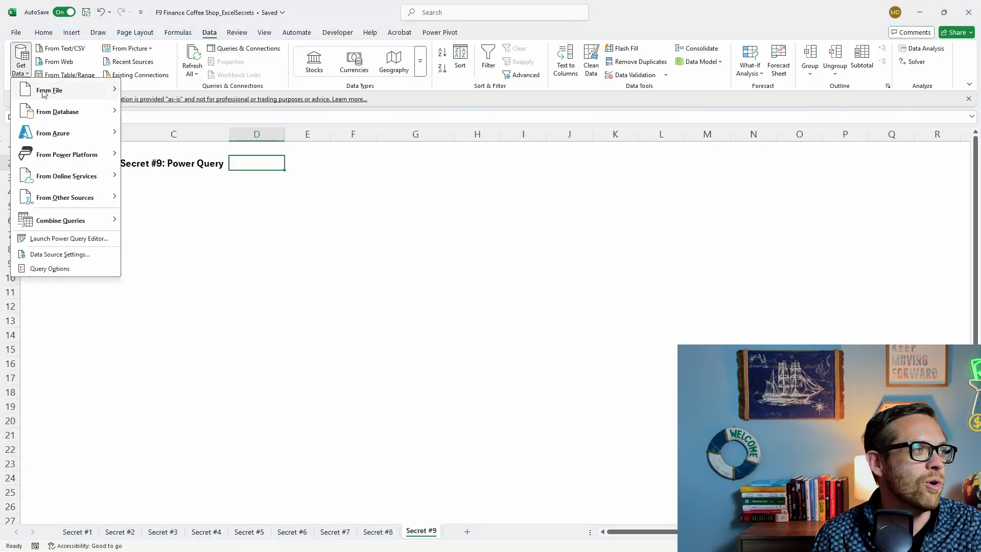
mouse_move(48, 97)
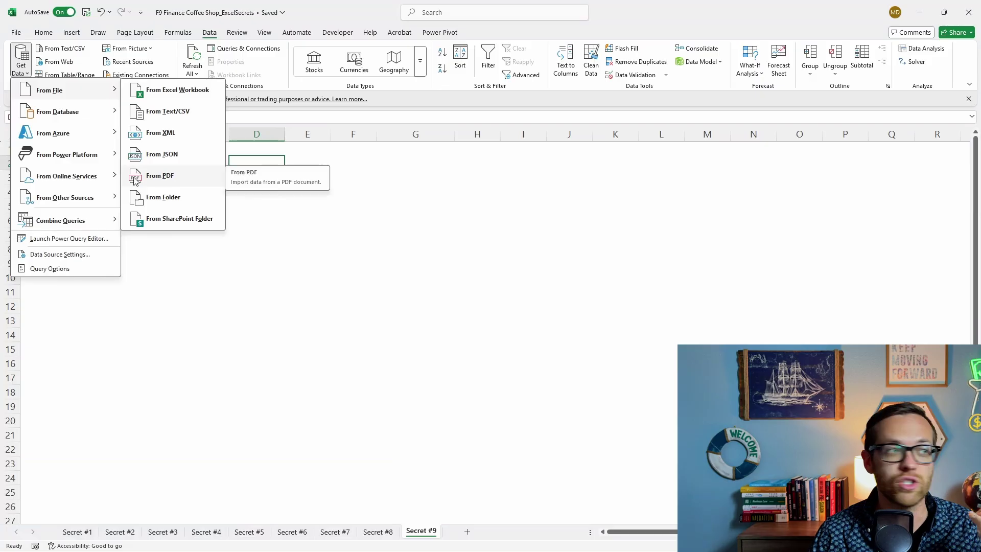
mouse_move(77, 176)
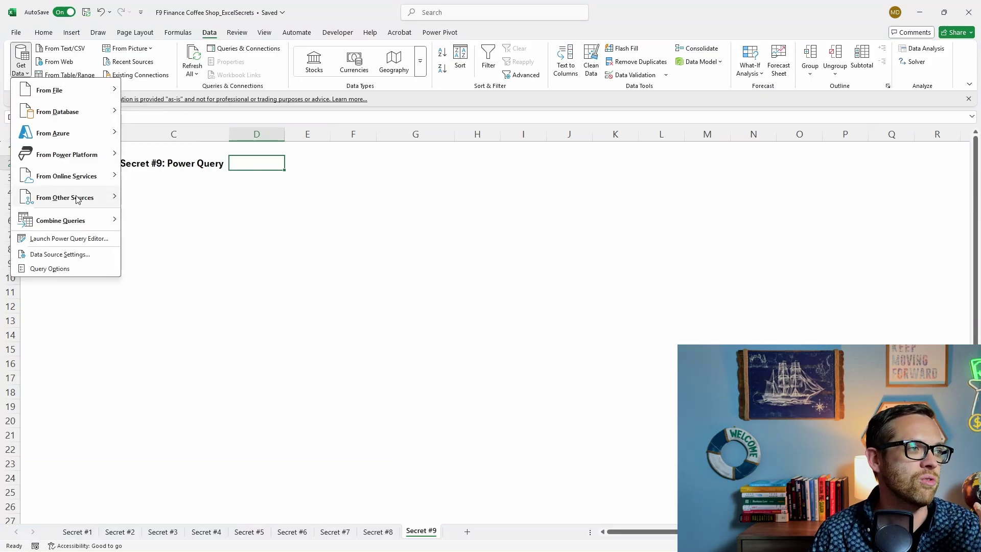
mouse_move(92, 198)
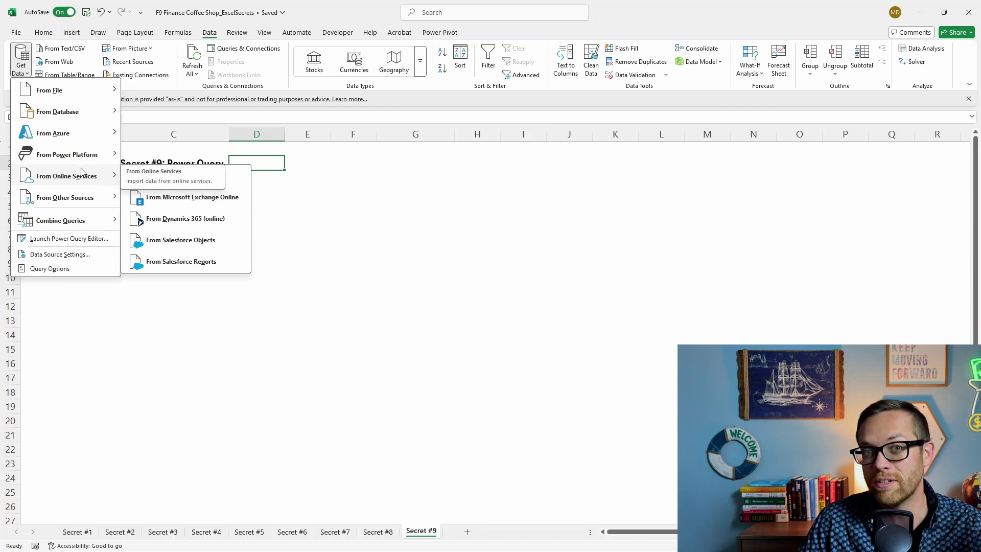
mouse_move(97, 94)
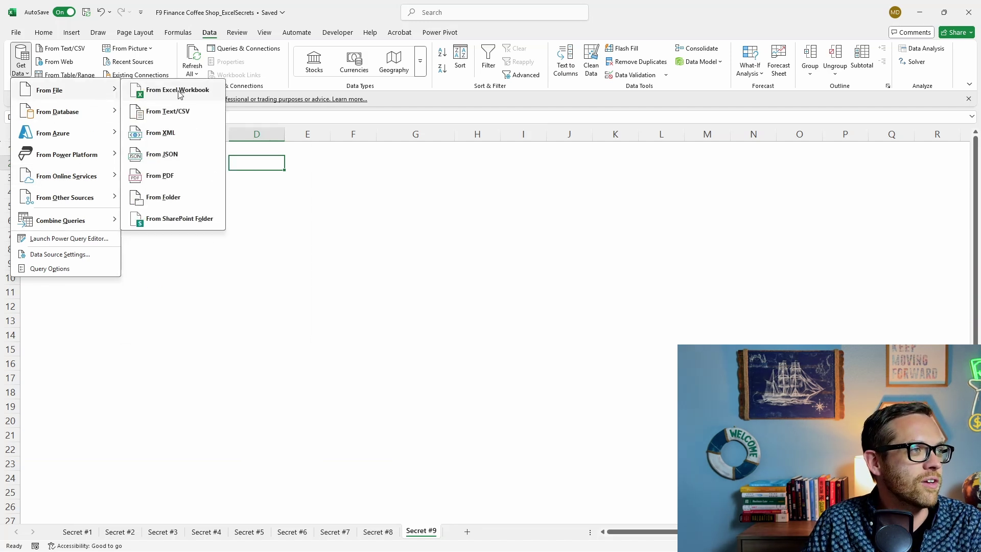
left_click(182, 98)
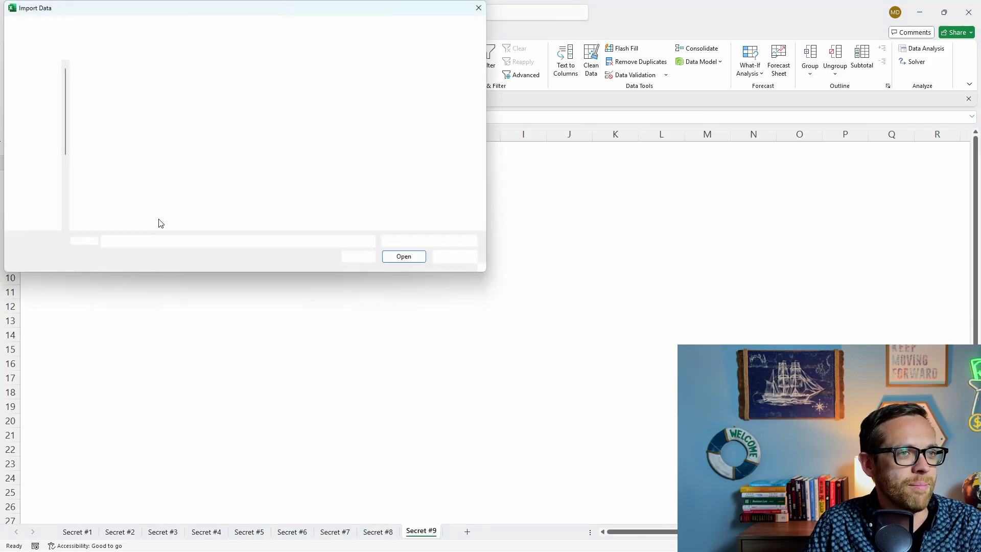
Step: Import the Coffee Shop Sales workbook from the F9 Finance Coffee Shop folder and select its Transactions sheet for preview
left_click(143, 119)
double_click(142, 119)
double_click(138, 96)
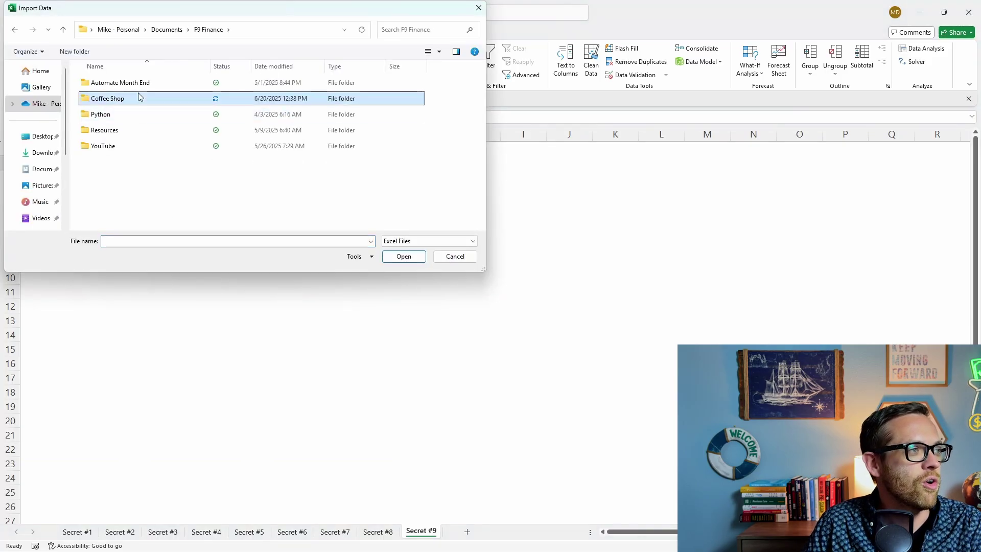
left_click(143, 84)
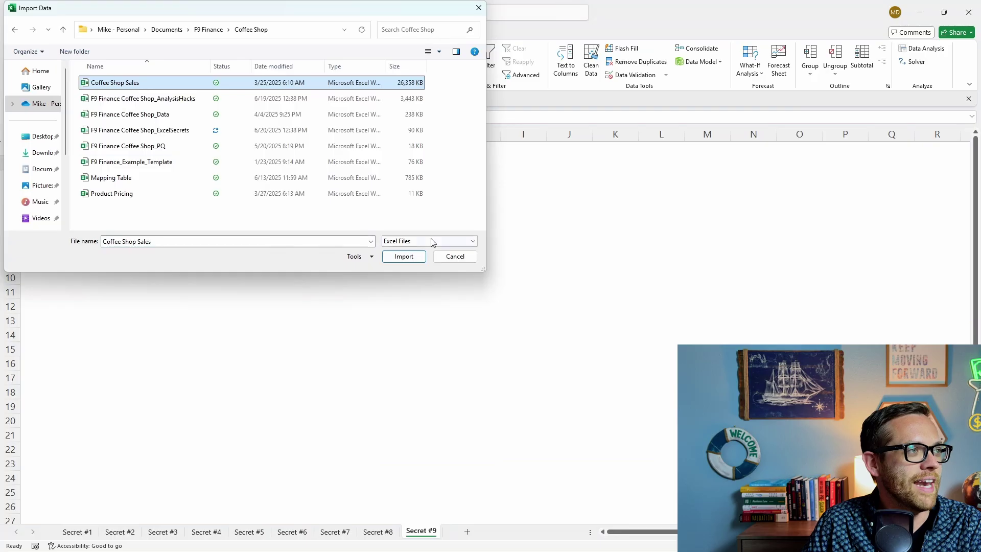
left_click(420, 257)
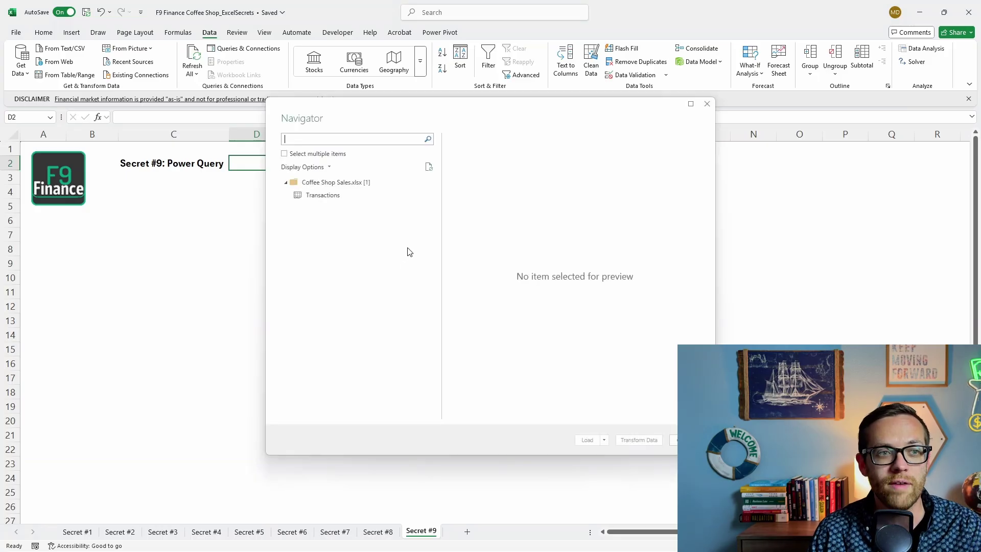
left_click(327, 197)
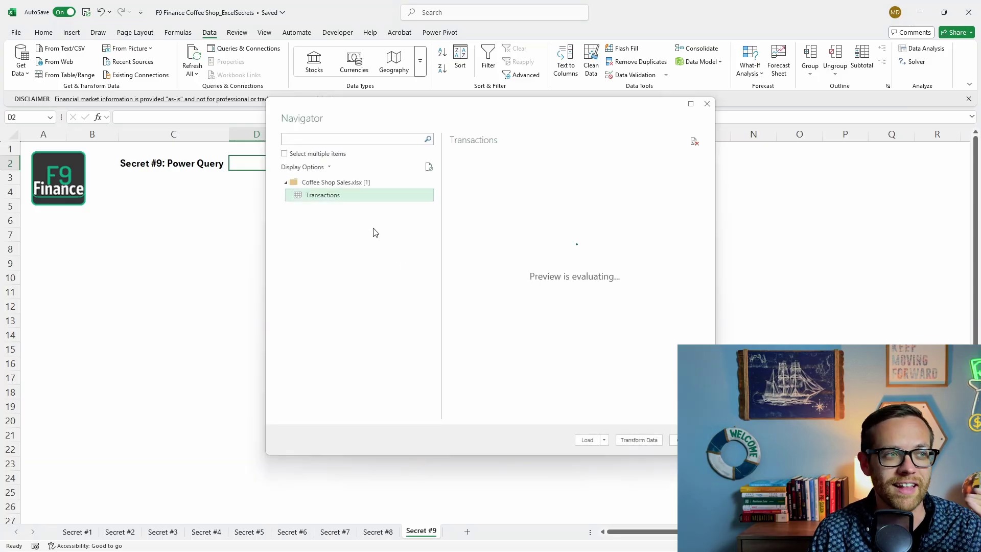
Step: Load the Transactions data as Only Create Connection and add it to the Data Model
left_click(606, 441)
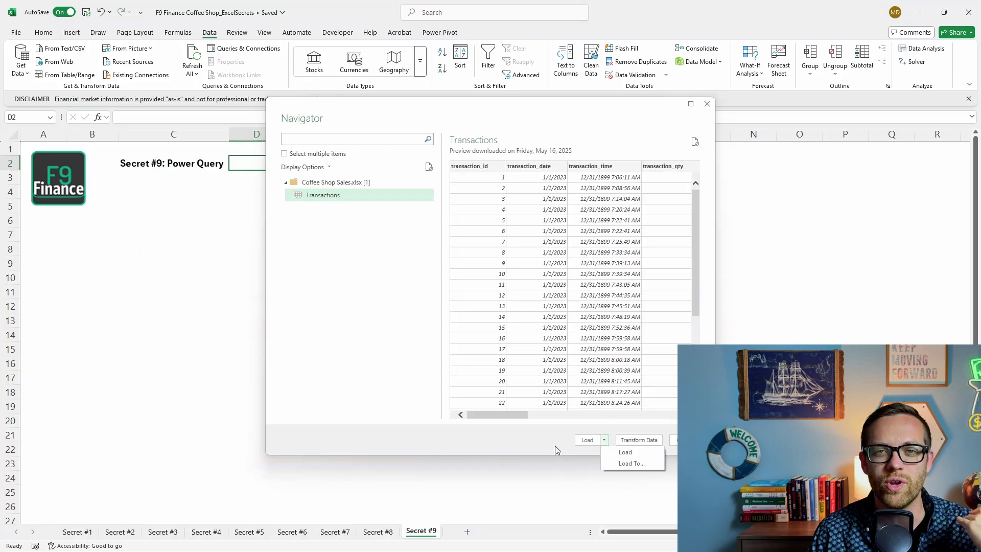
left_click(625, 464)
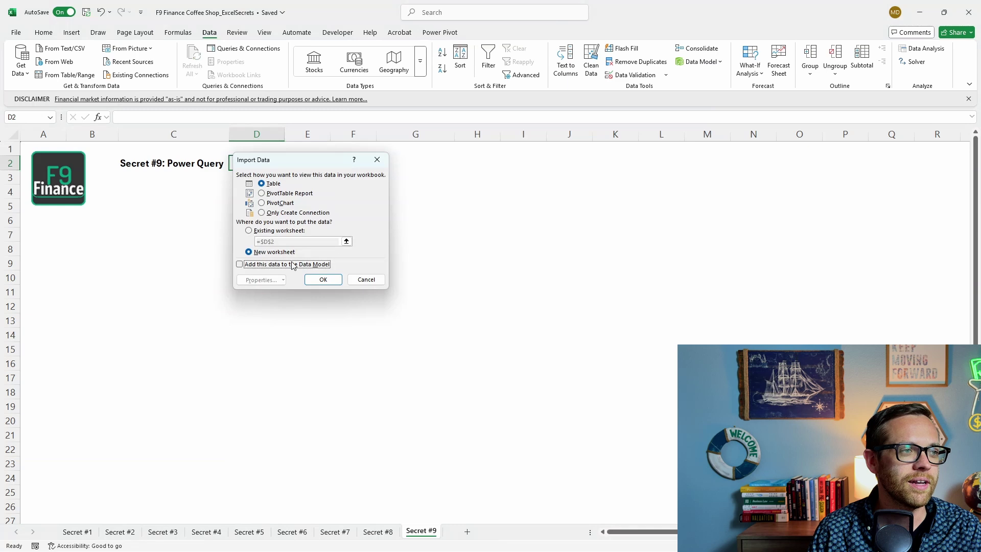
left_click(293, 265)
left_click(281, 213)
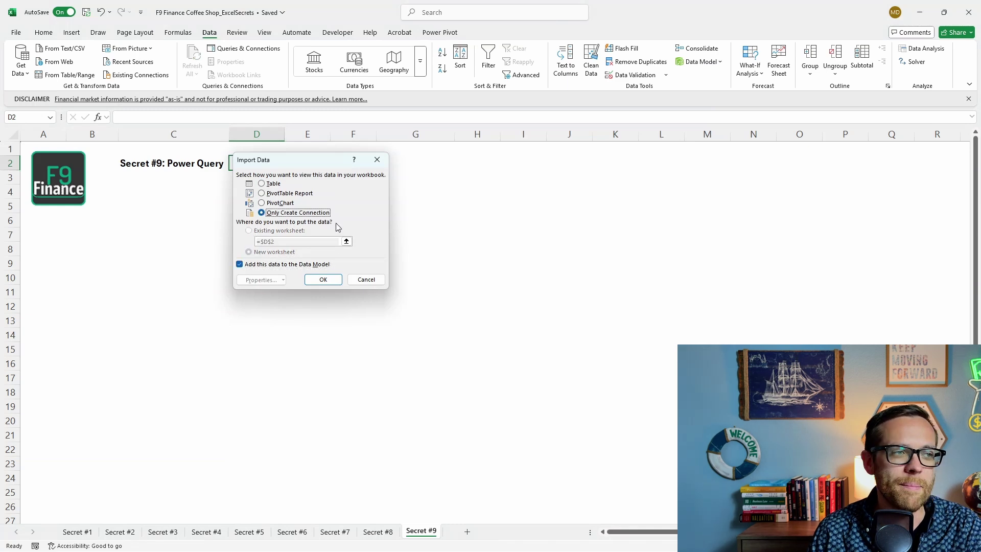
left_click(323, 279)
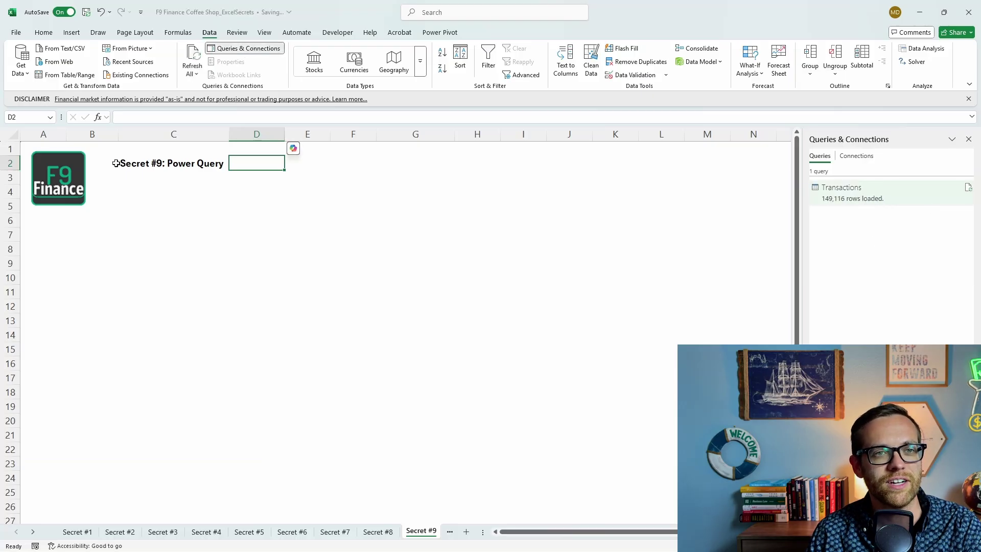
Step: Import the Product Pricing workbook as a second data source and select its ProductPricing table
left_click(22, 67)
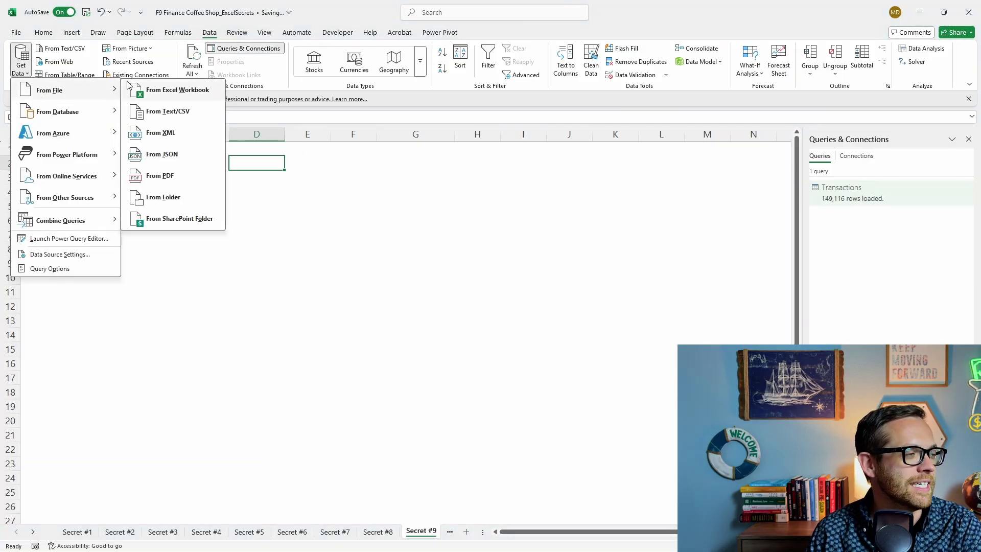
left_click(152, 92)
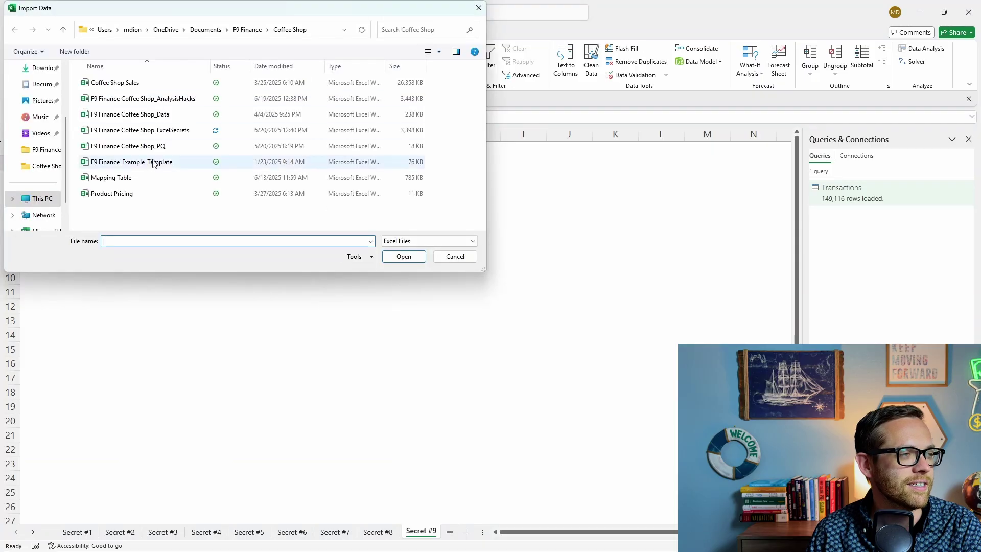
left_click(147, 193)
left_click(398, 258)
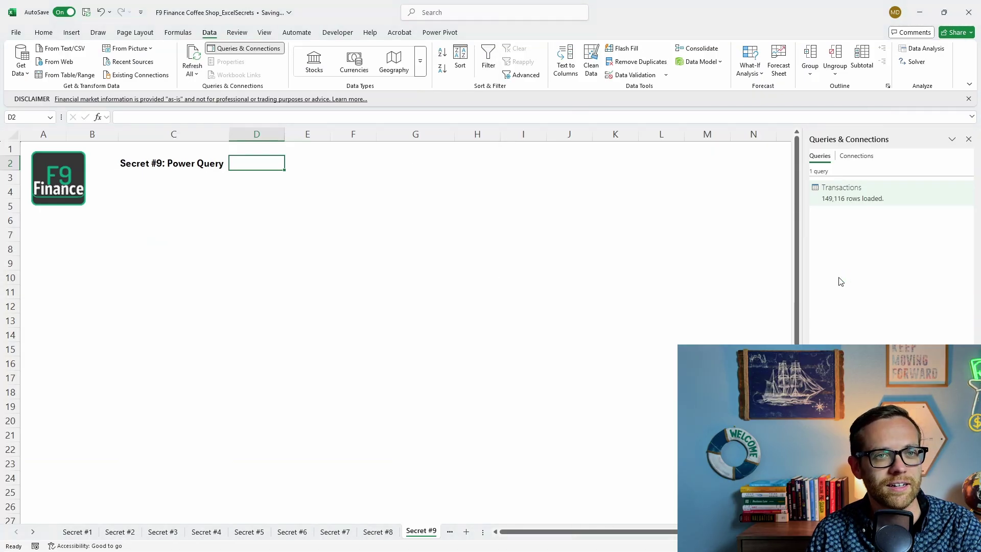
left_click(343, 196)
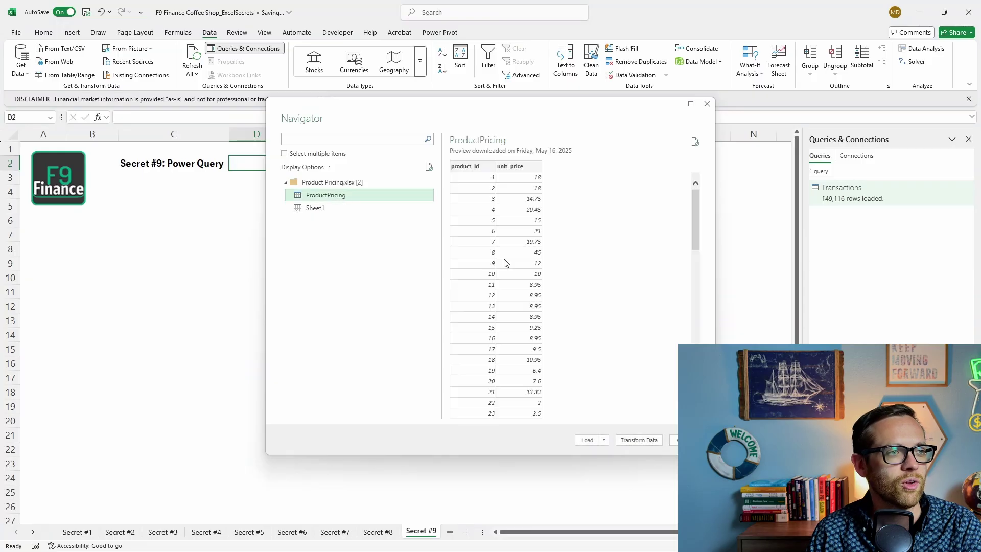
Step: Load the ProductPricing data as Only Create Connection and add it to the Data Model
left_click(603, 440)
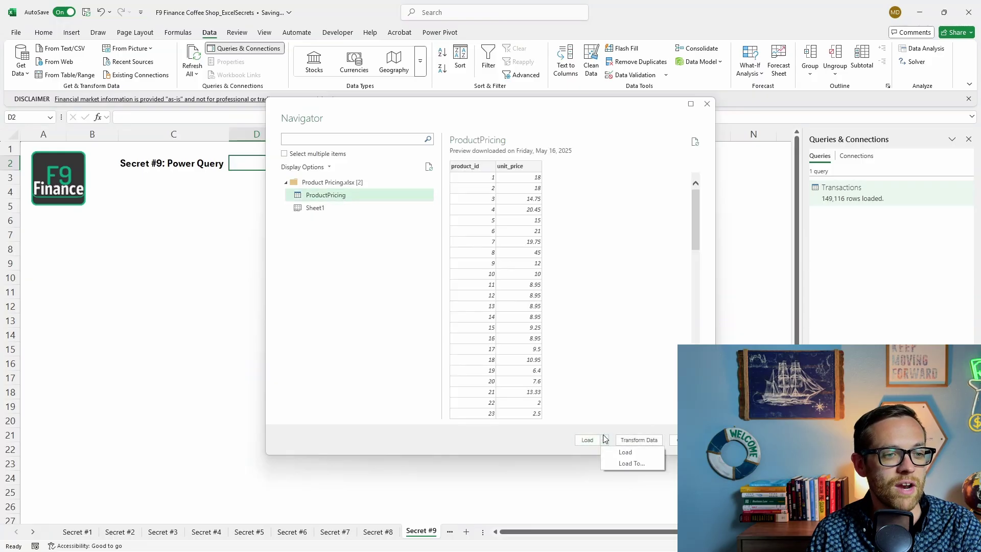
left_click(628, 463)
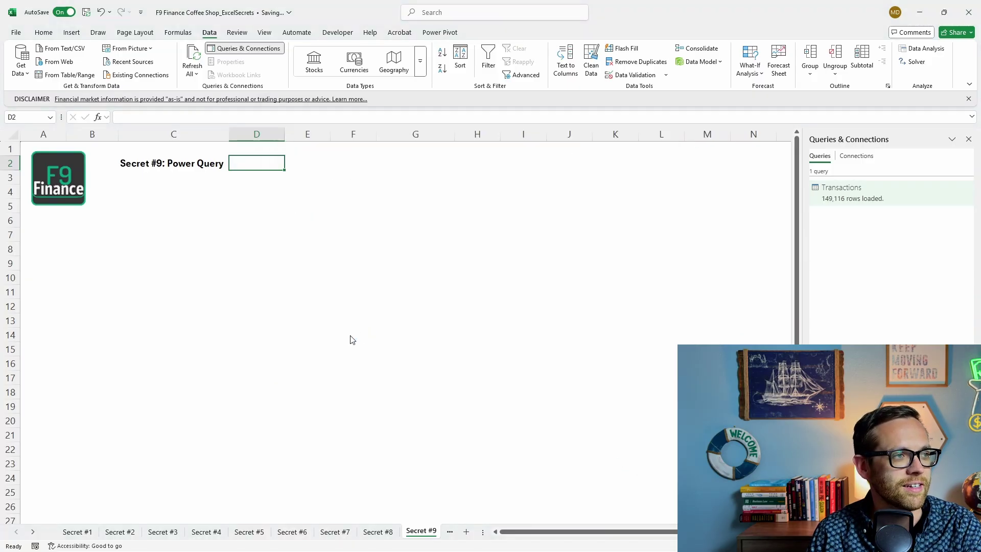
left_click(262, 212)
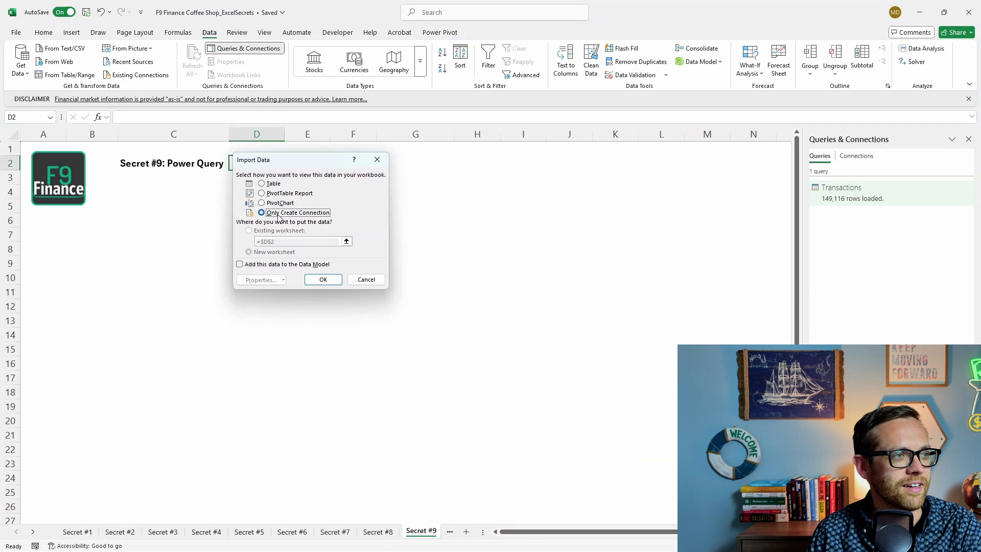
left_click(323, 279)
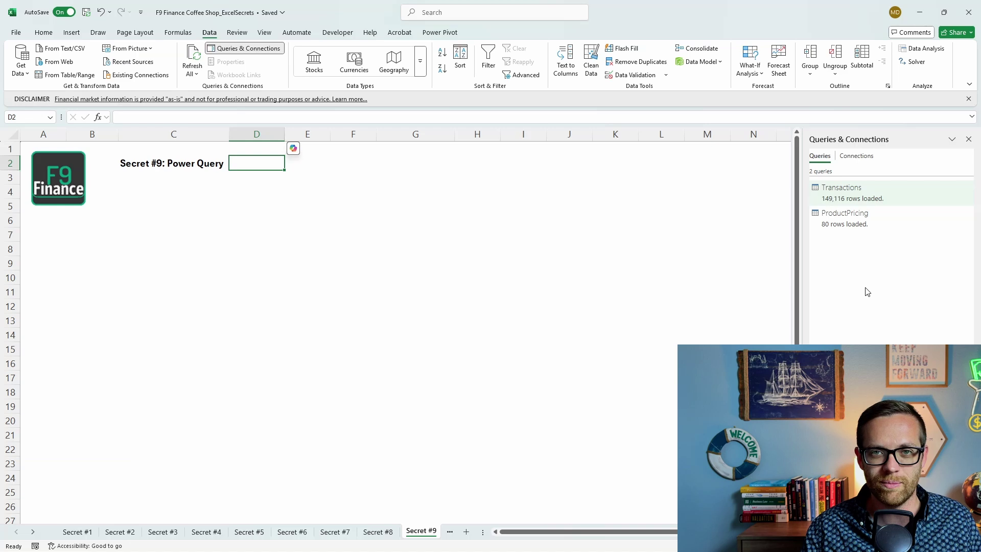
Step: Open the Transactions query in the Power Query Editor and look over its columns and the available transform and add-column tools
left_click(21, 69)
left_click(77, 241)
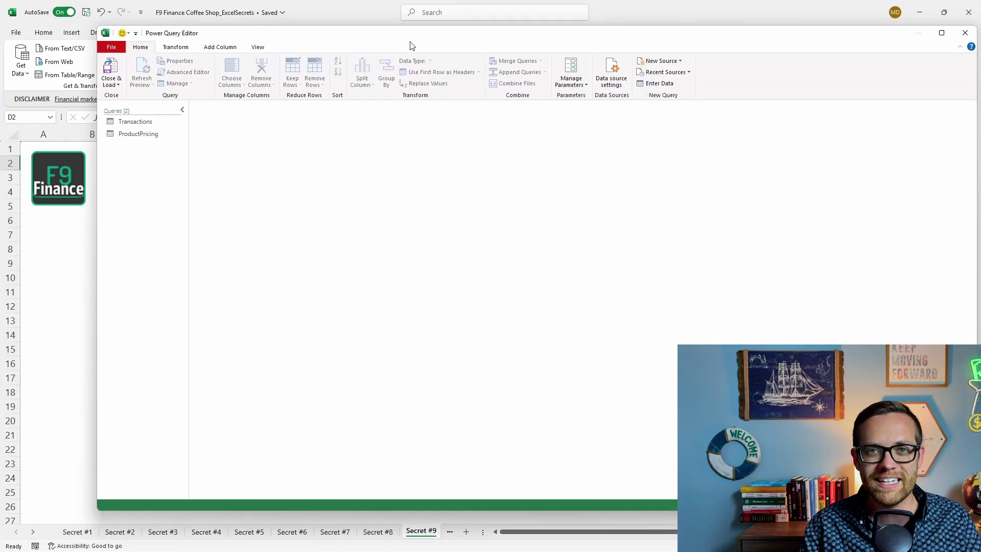
left_click(150, 123)
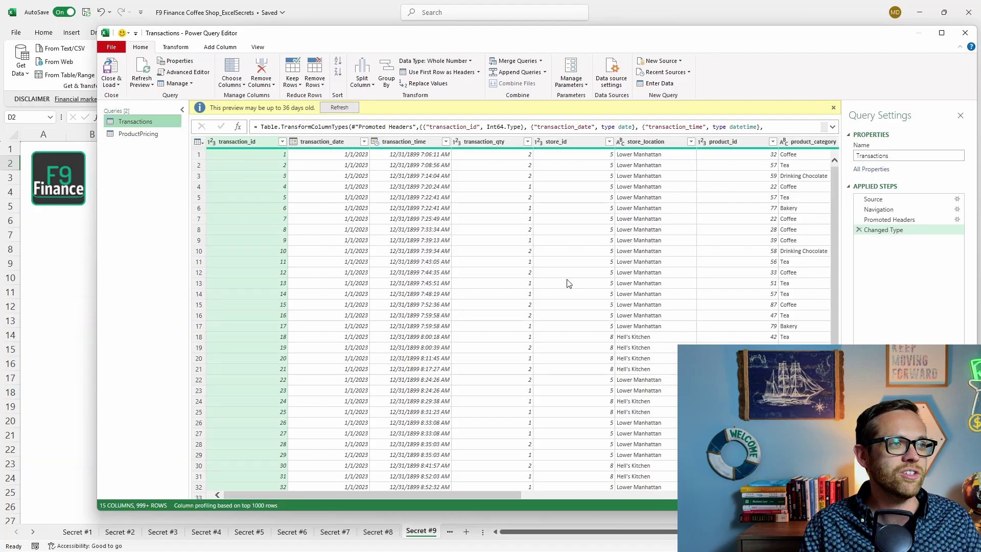
left_click_drag(504, 495, 345, 486)
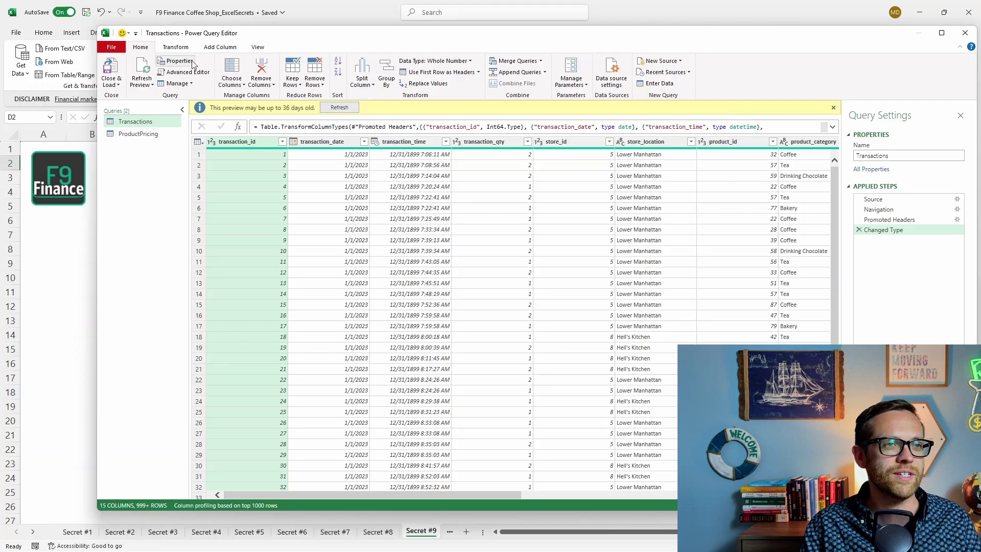
left_click(177, 47)
left_click(224, 50)
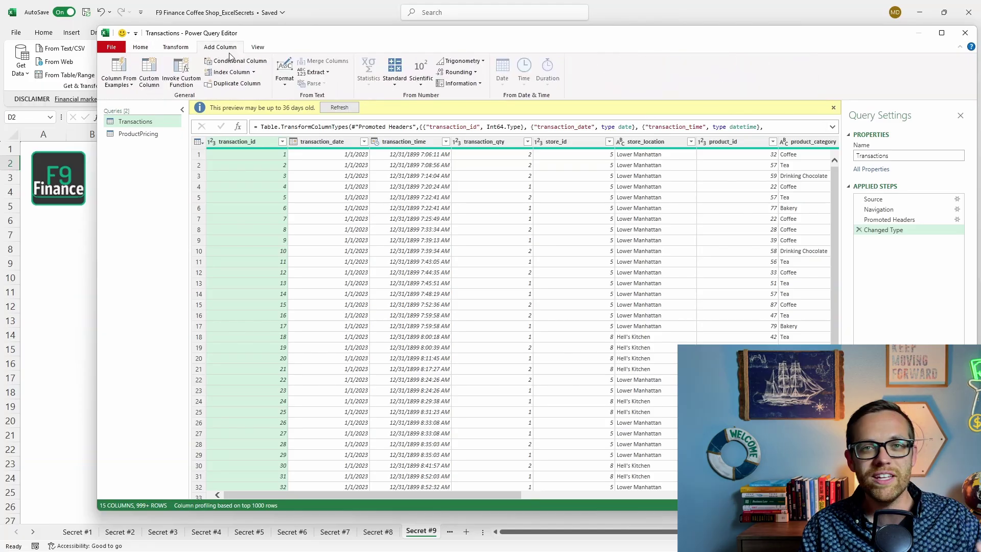